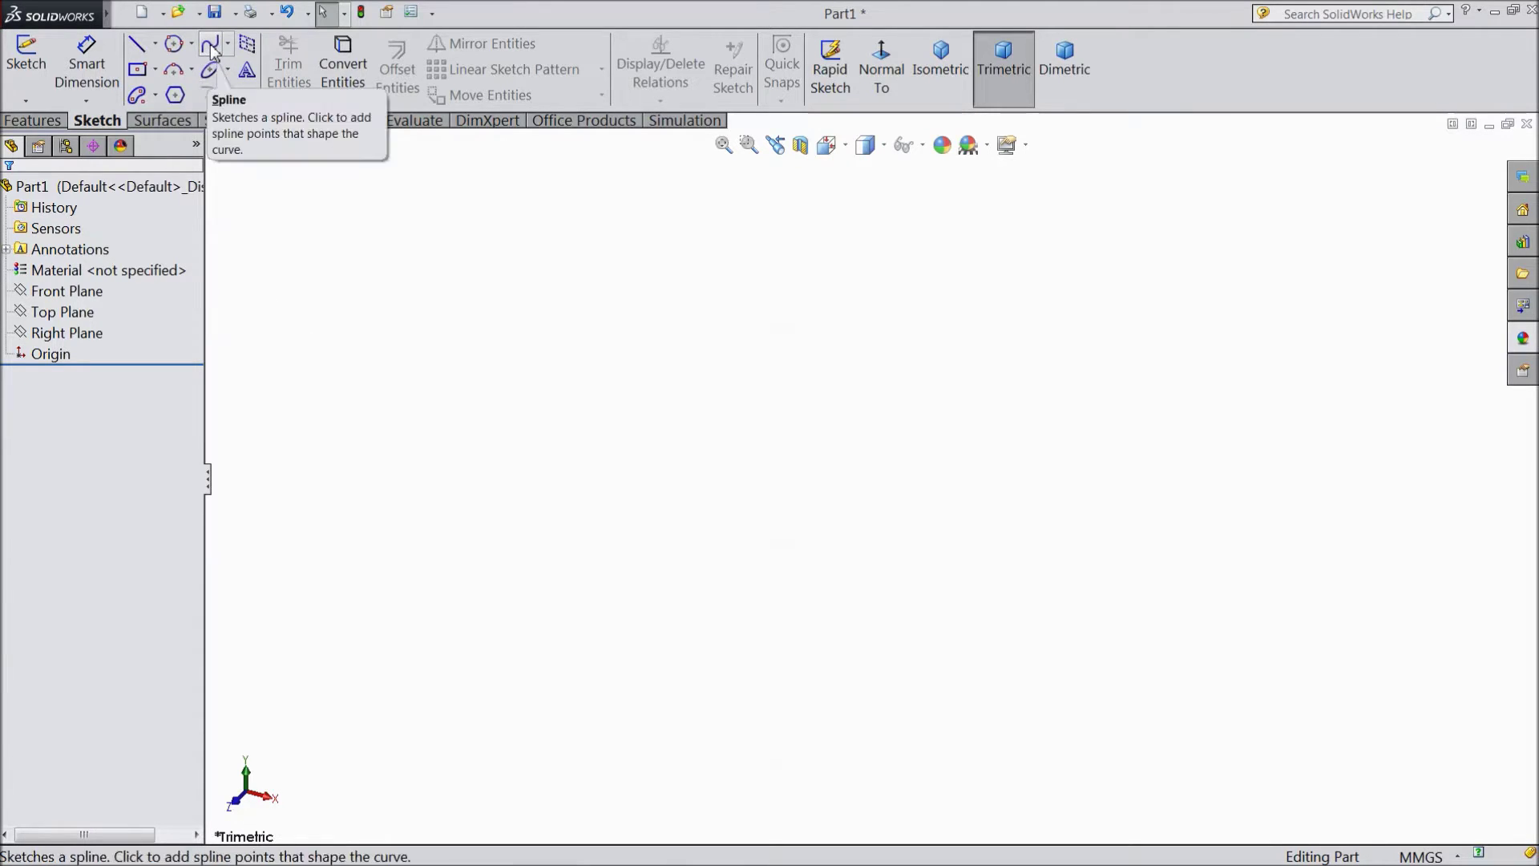
Start a new sketch on the Top Plane and list the available spline variants.
{"action": "left_click", "coordinate": [76, 315]}
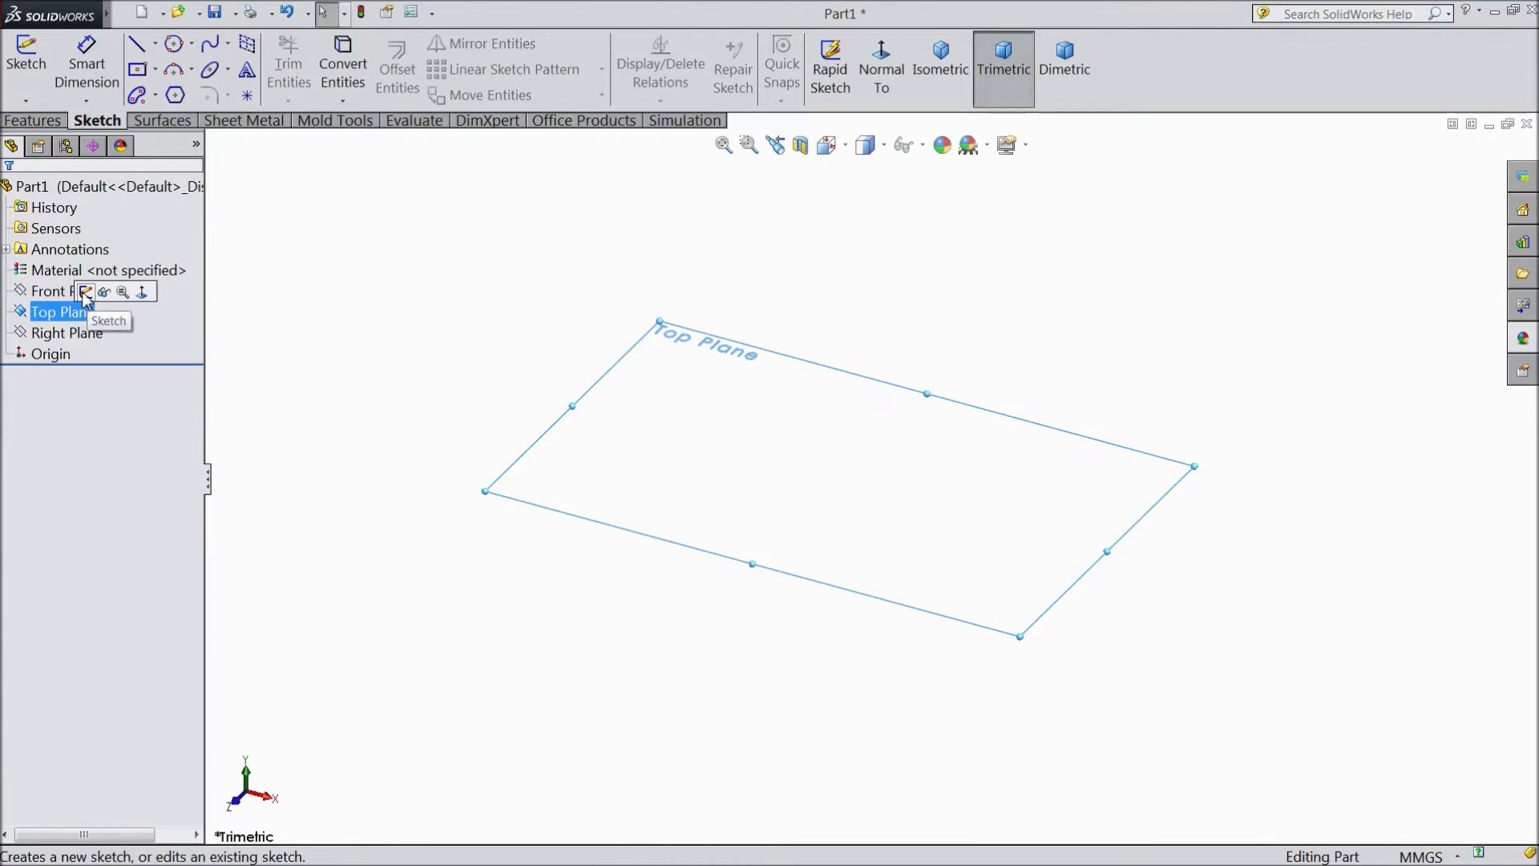
{"action": "left_click", "coordinate": [84, 292]}
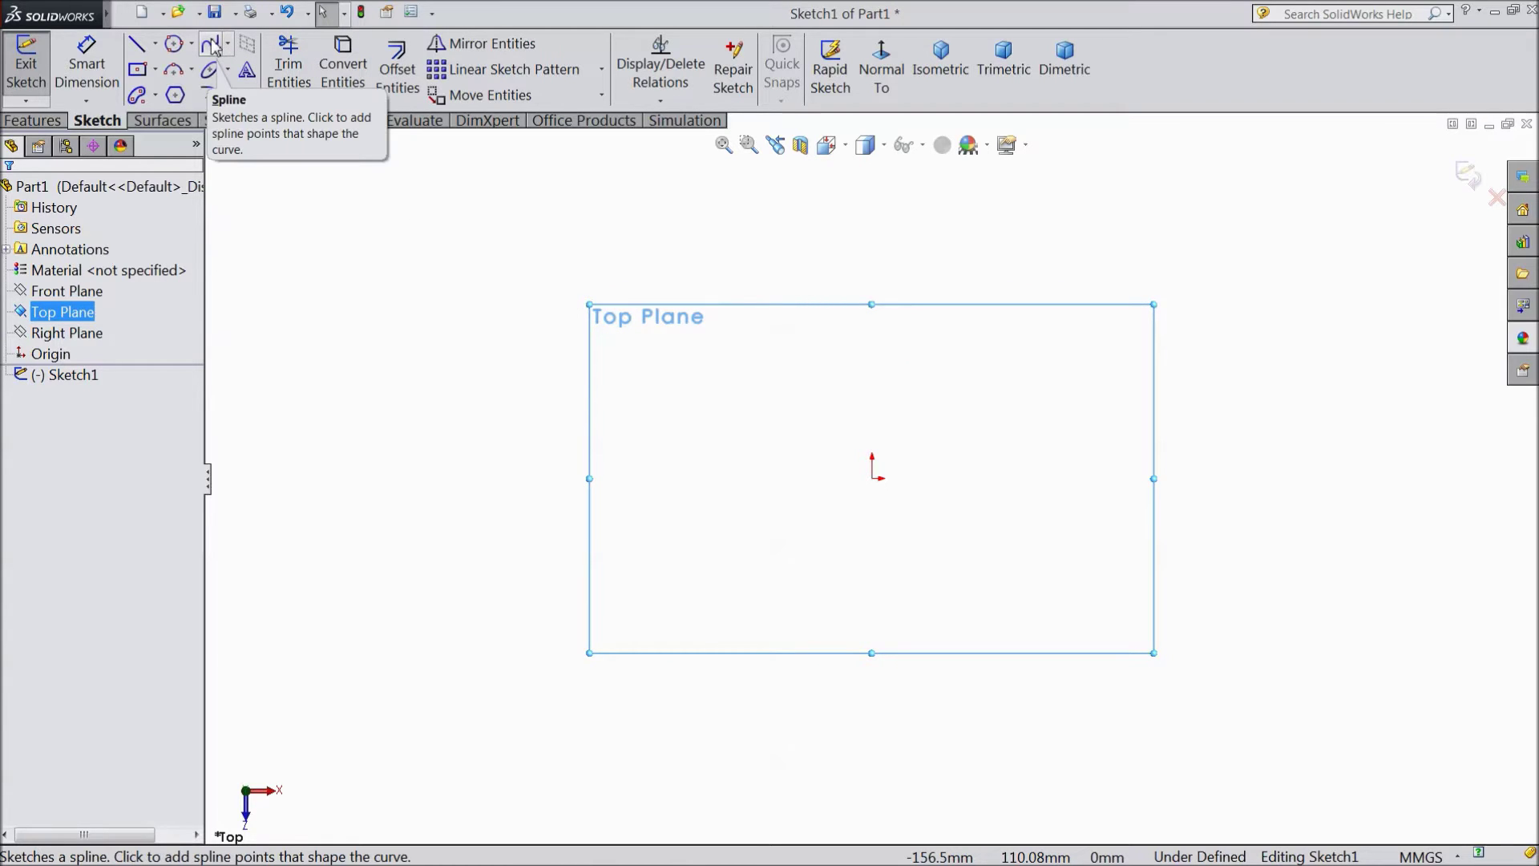
{"action": "left_click", "coordinate": [230, 46]}
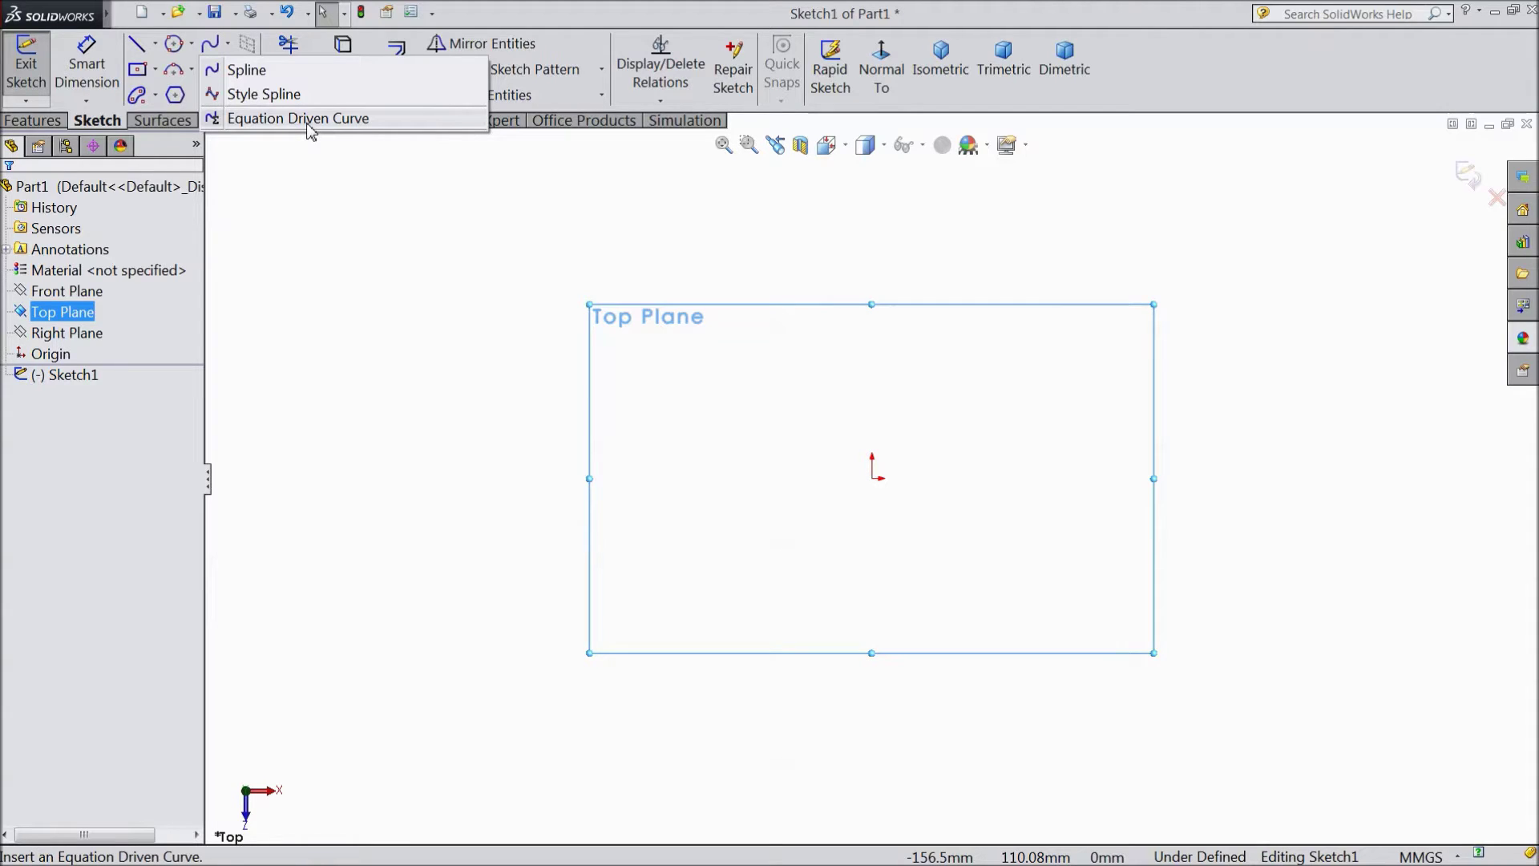
Draw an ordinary three-point spline arching above the origin and finish it via Select.
{"action": "left_click", "coordinate": [247, 70]}
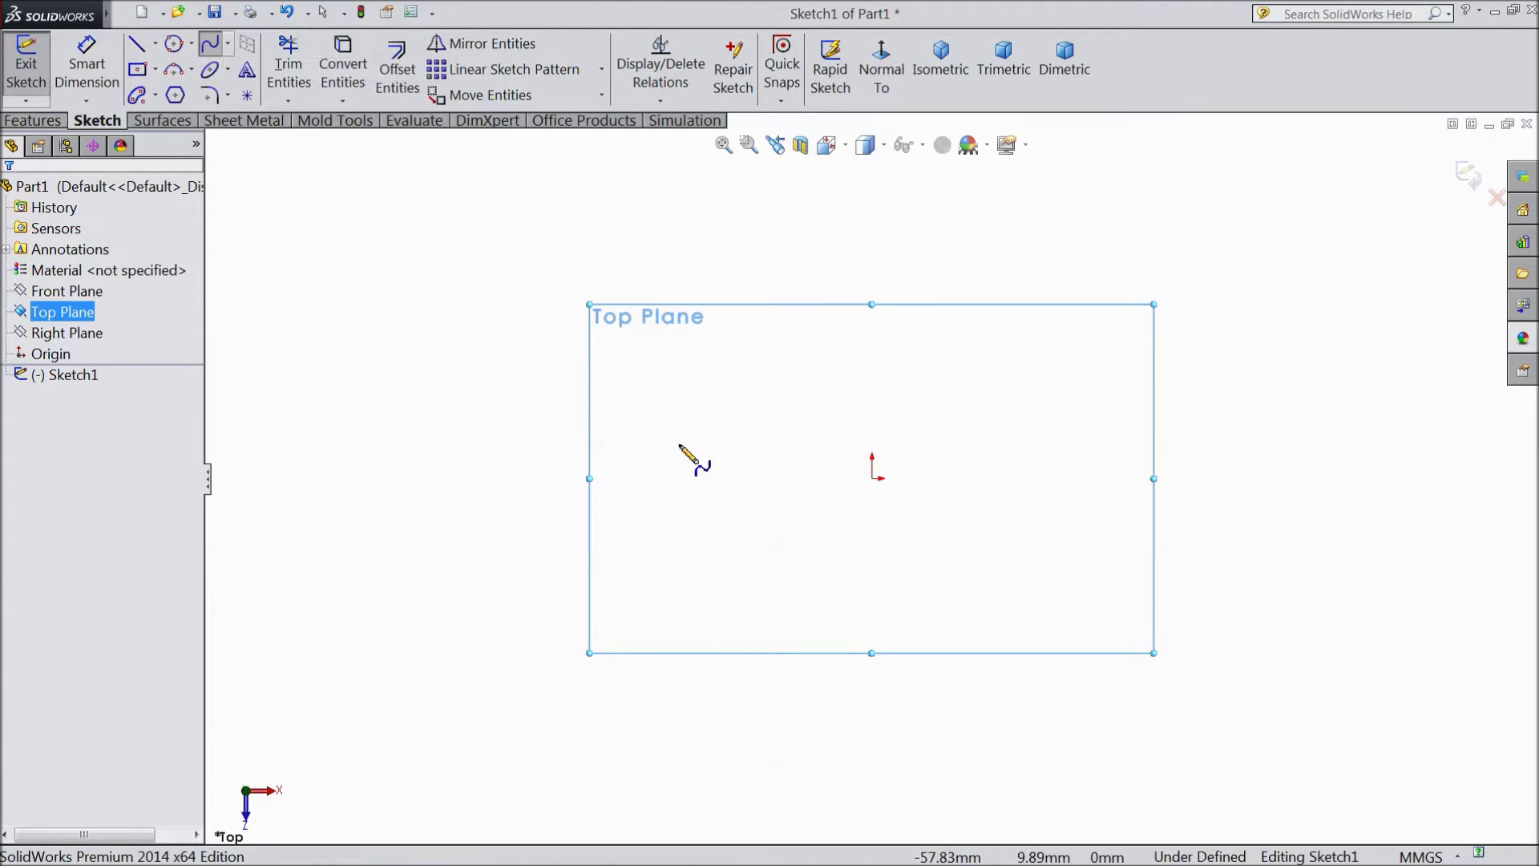
{"action": "scroll", "coordinate": [903, 457], "scroll_direction": "down", "scroll_amount": 2}
{"action": "scroll", "coordinate": [892, 448], "scroll_direction": "down", "scroll_amount": 1}
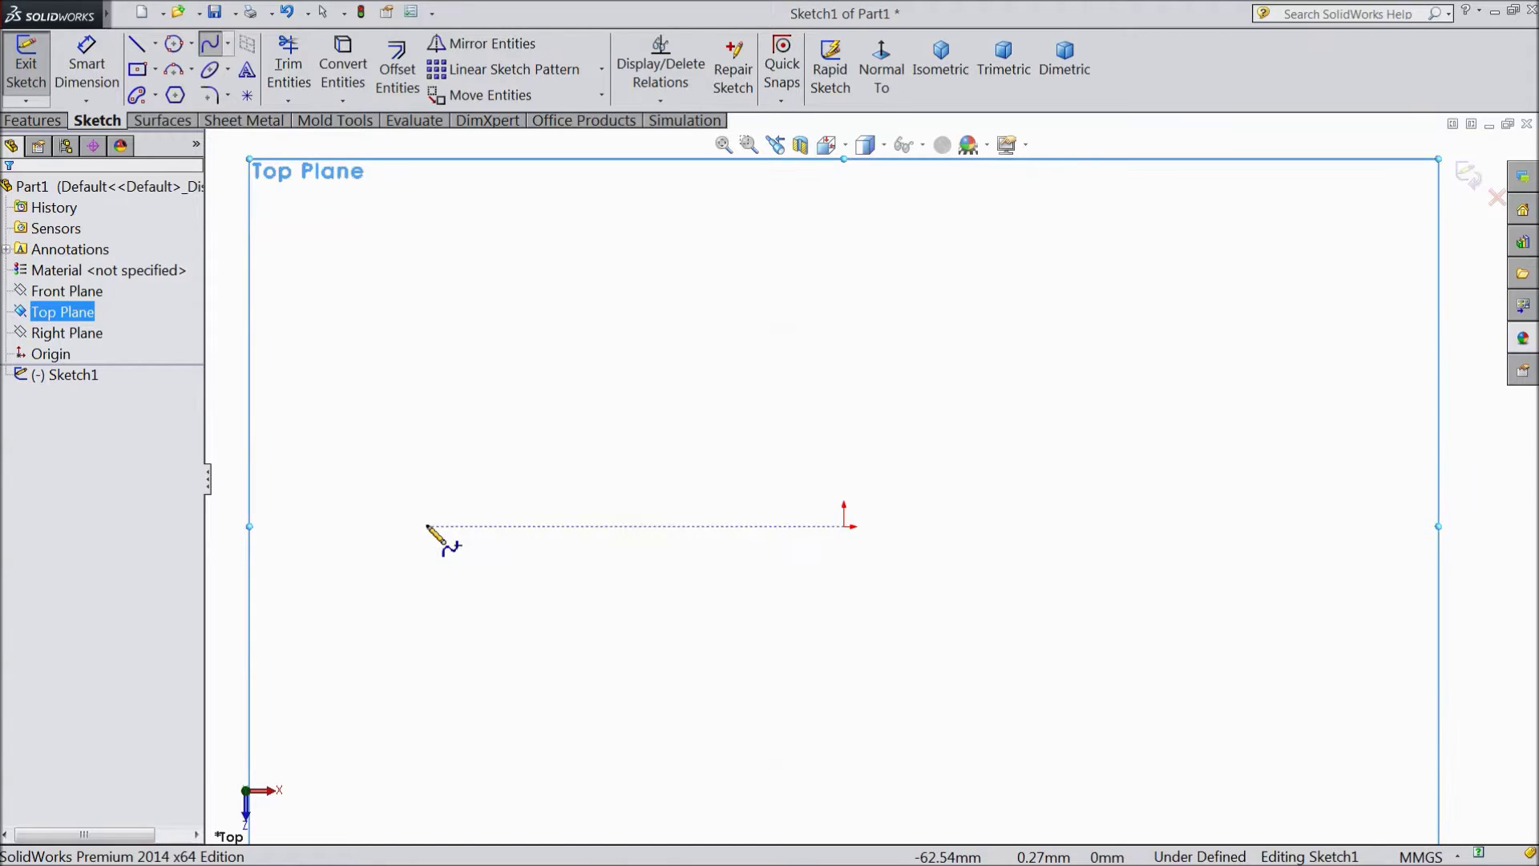
{"action": "left_click", "coordinate": [404, 445]}
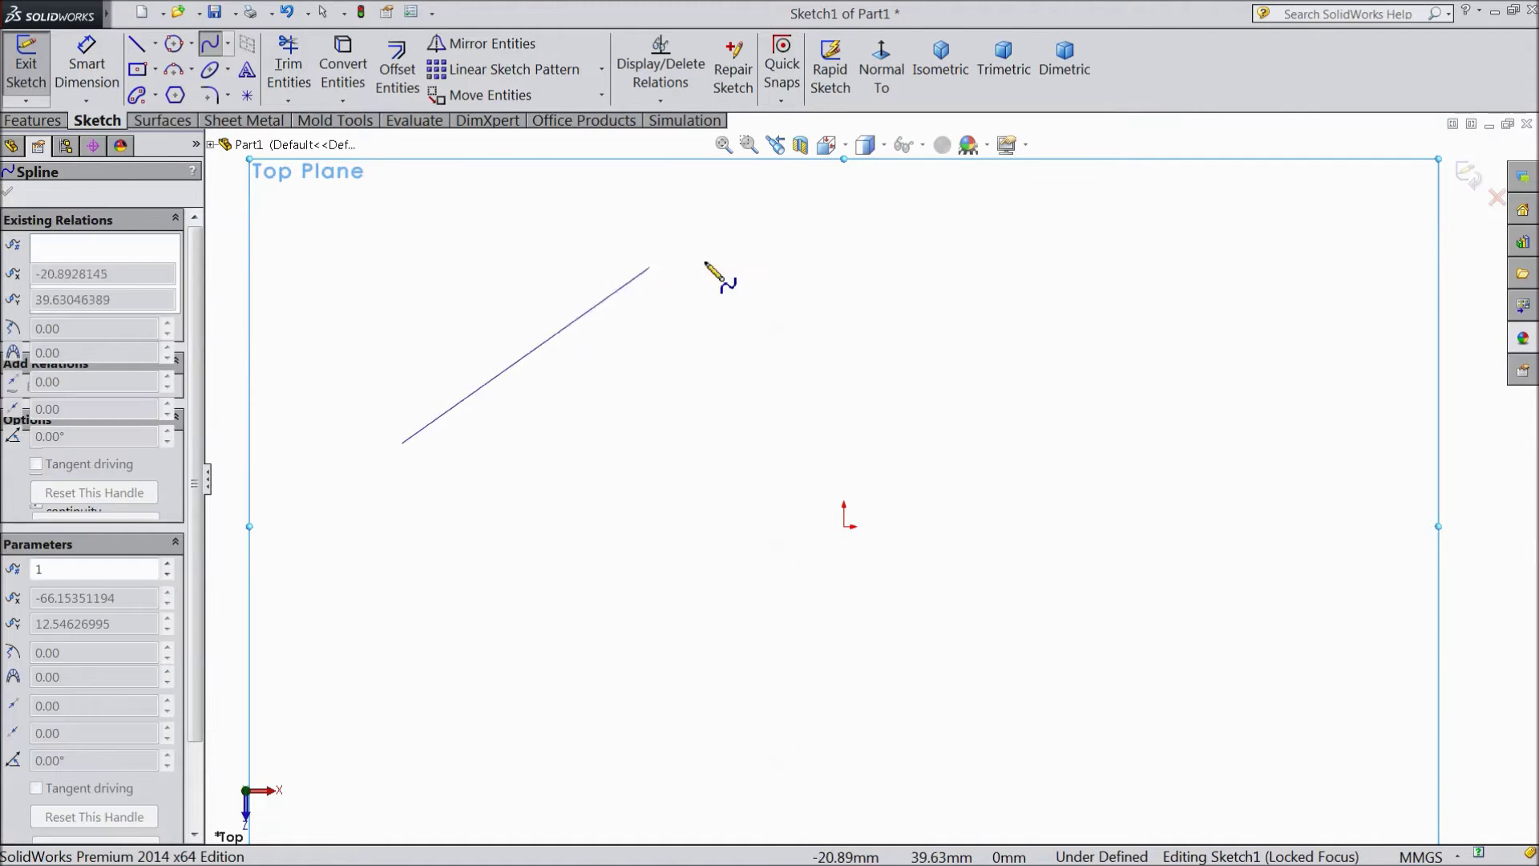
{"action": "left_click", "coordinate": [873, 244]}
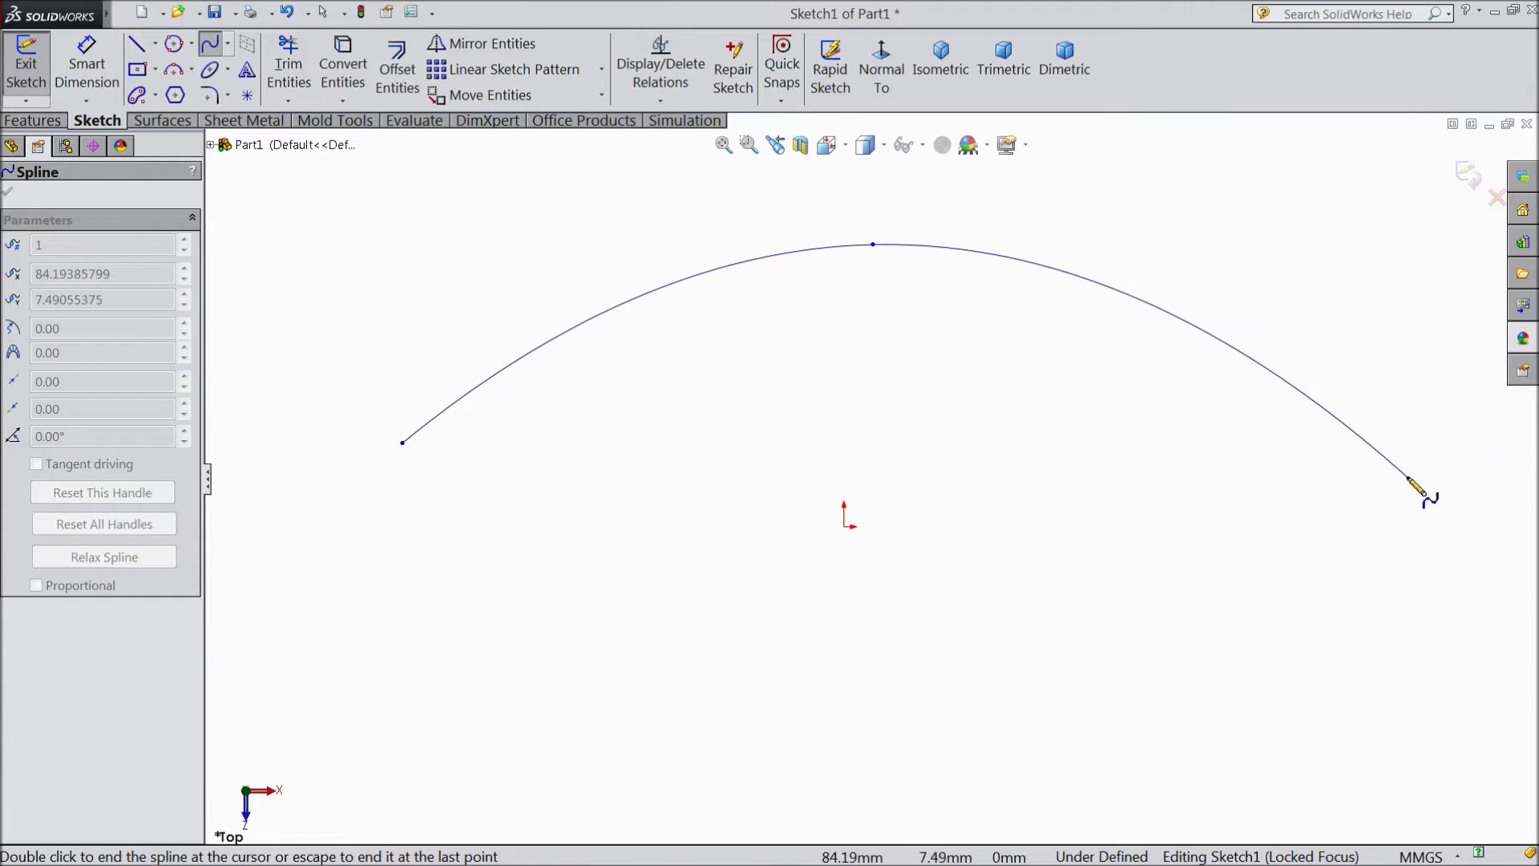
{"action": "right_click", "coordinate": [1419, 487]}
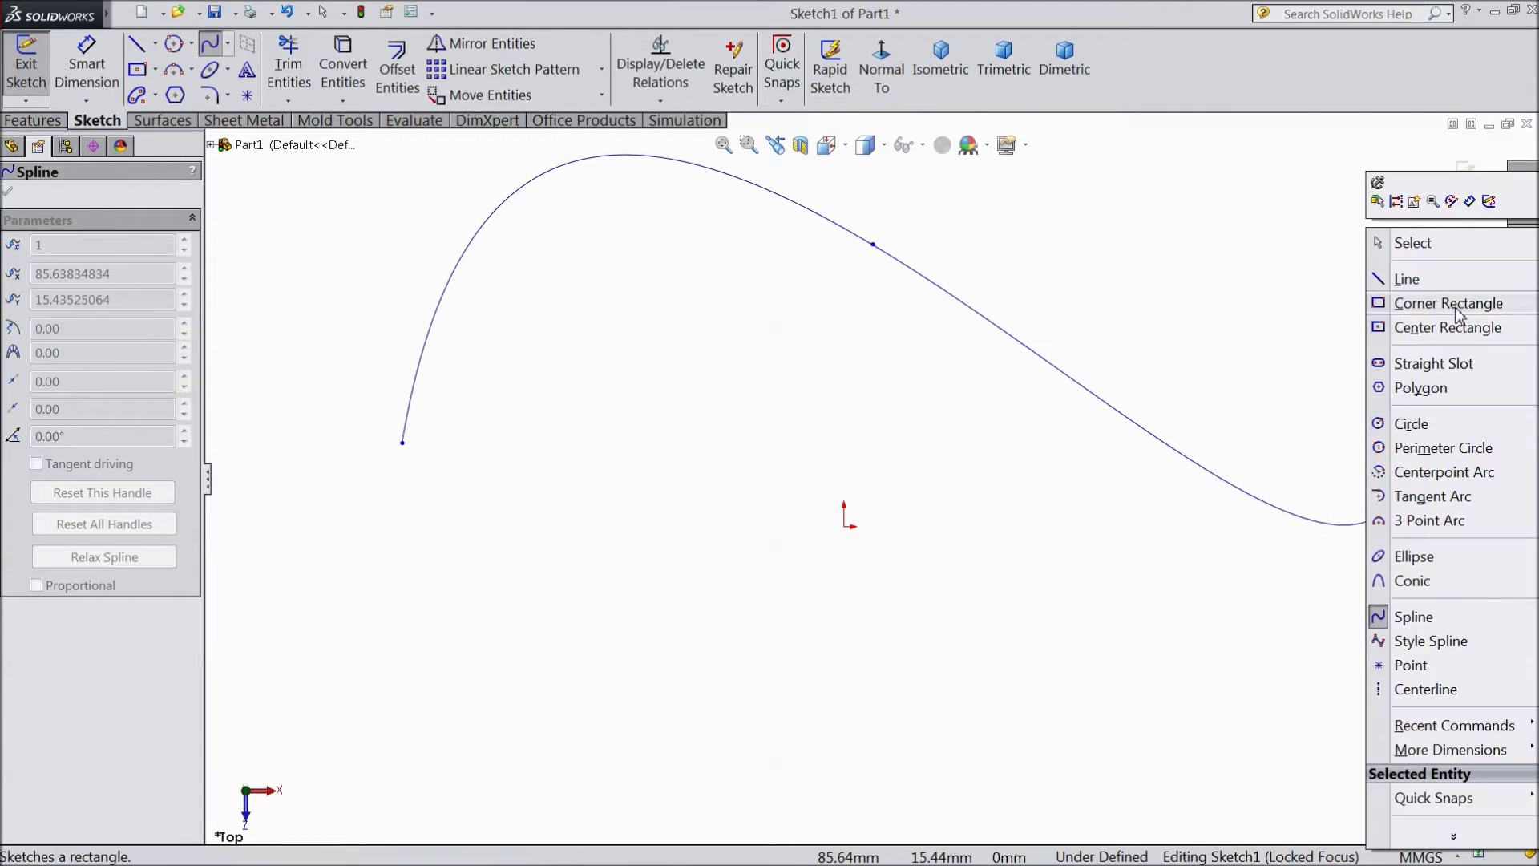
{"action": "left_click", "coordinate": [1413, 243]}
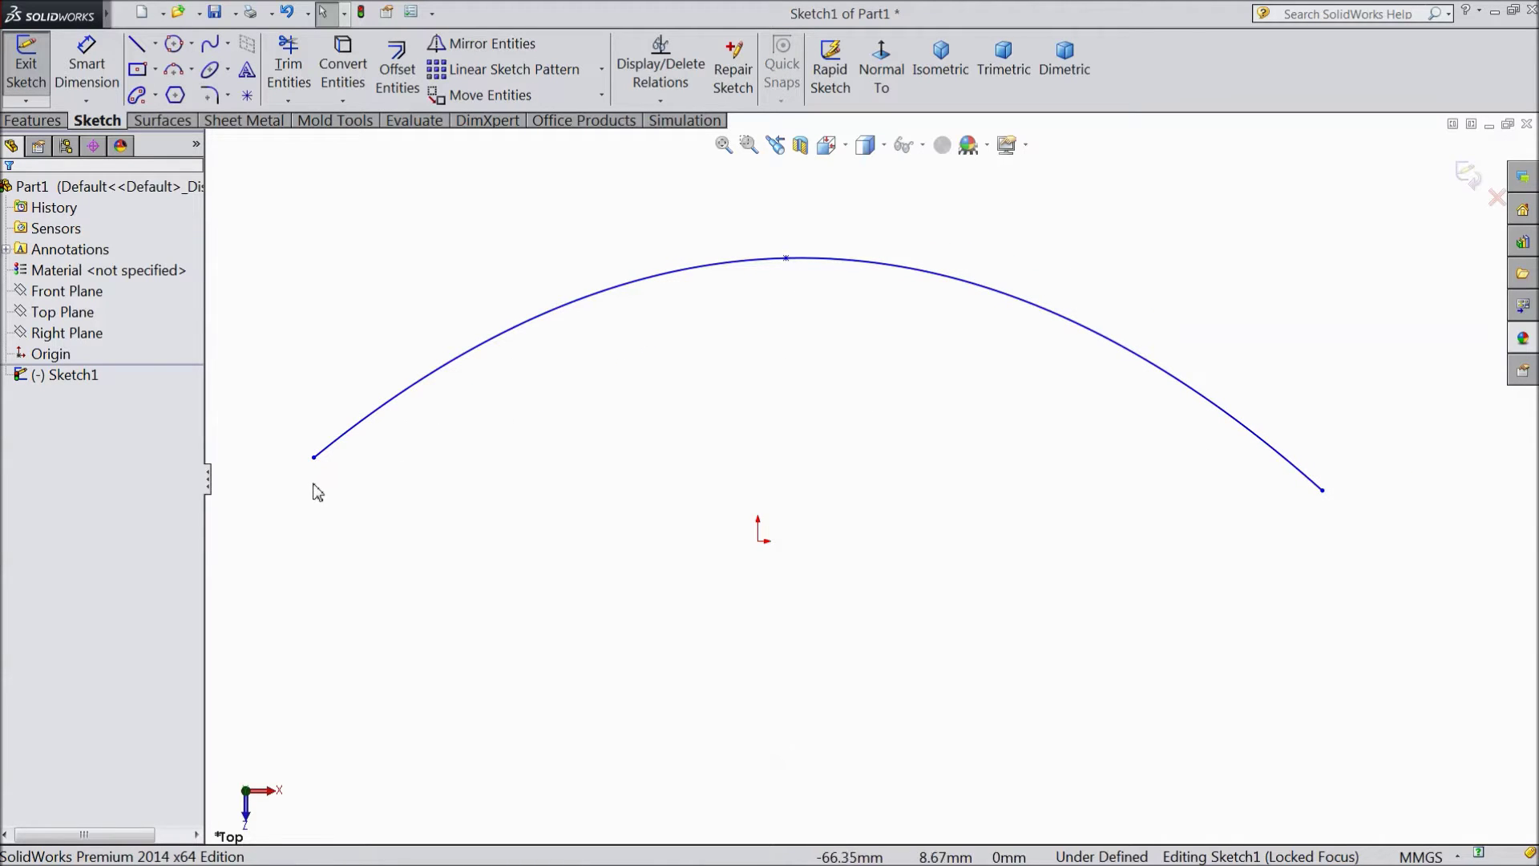
Inspect the spline's three points, then select the spline to show its tangent handles.
{"action": "left_click", "coordinate": [315, 456]}
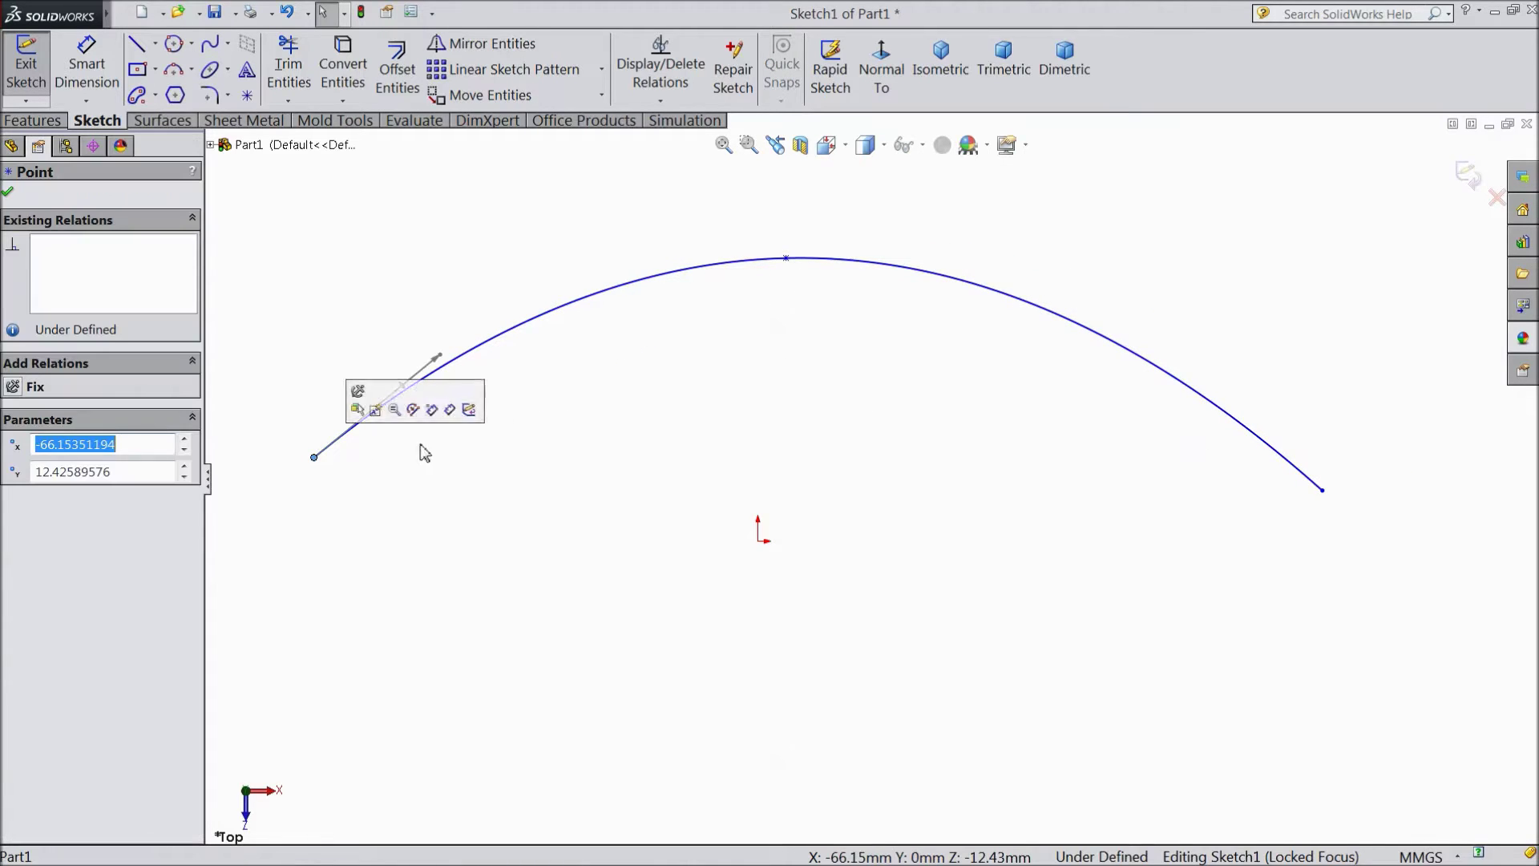
{"action": "left_click", "coordinate": [786, 259]}
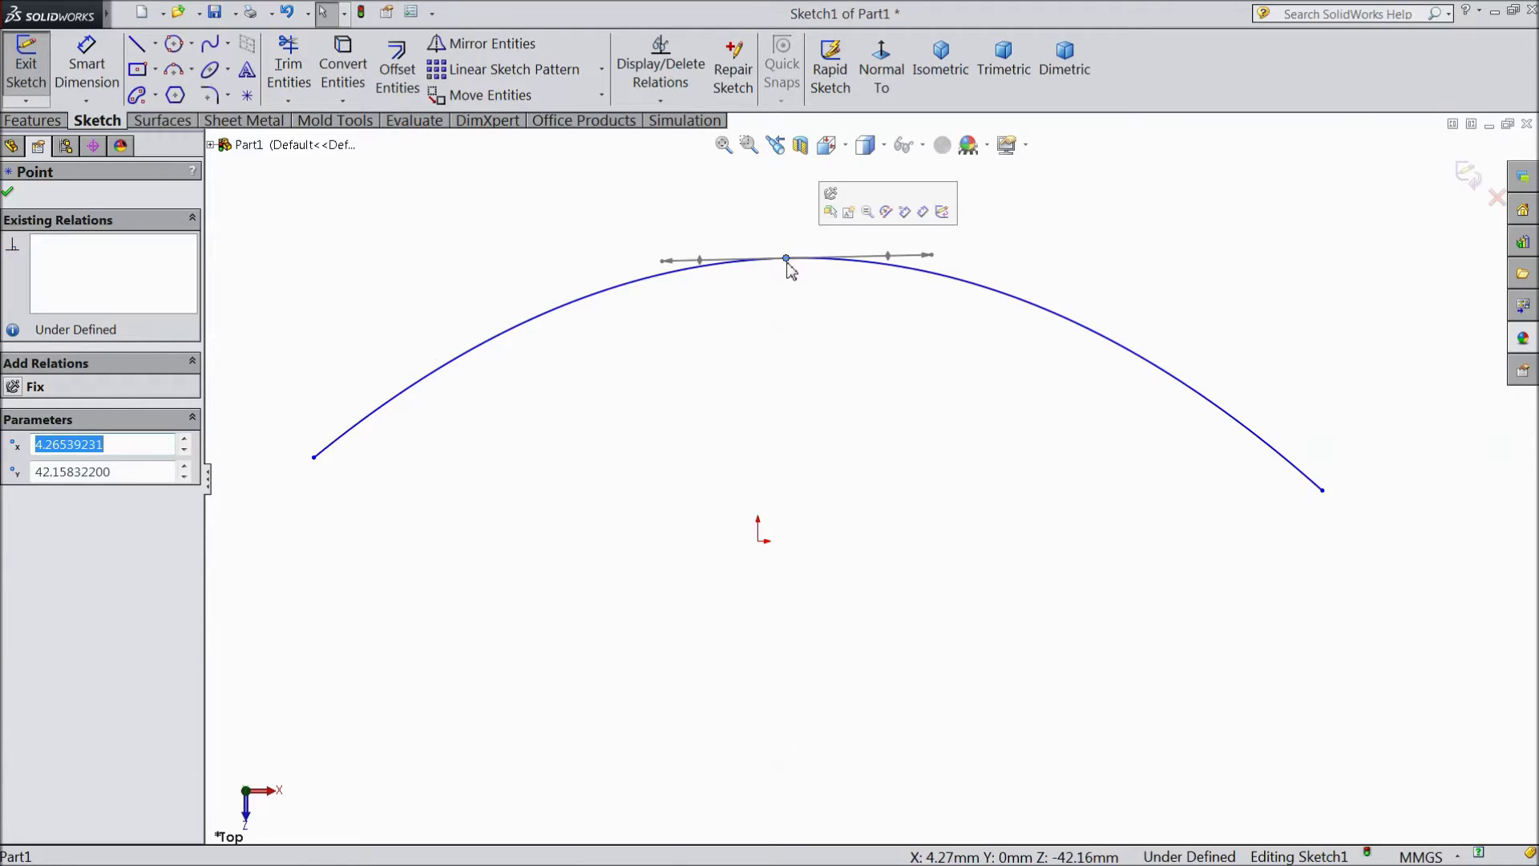
{"action": "left_click", "coordinate": [1323, 491]}
{"action": "key", "text": "Escape"}
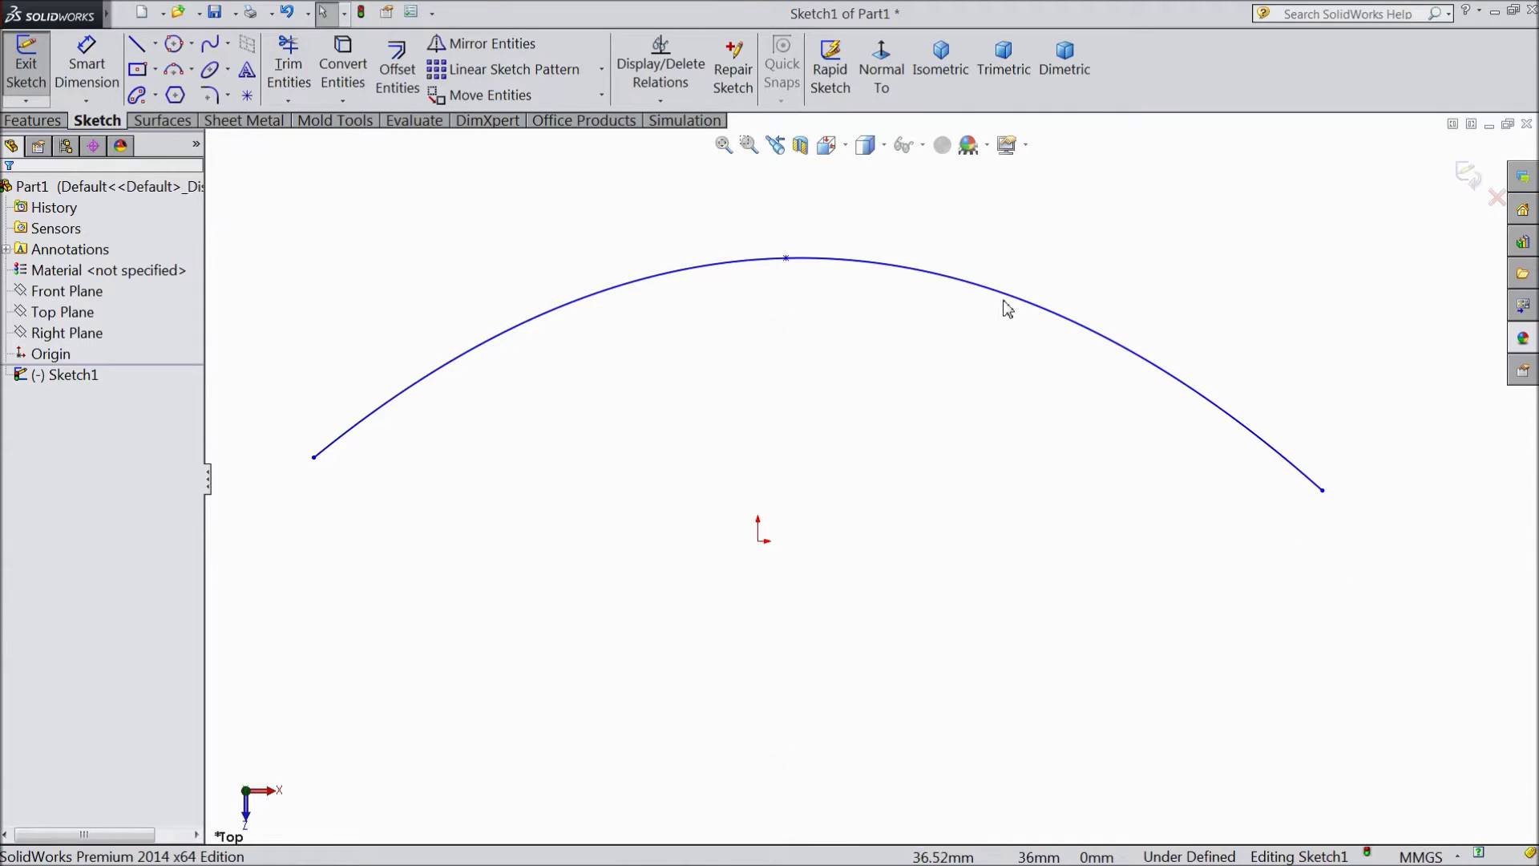
{"action": "left_click", "coordinate": [1007, 305]}
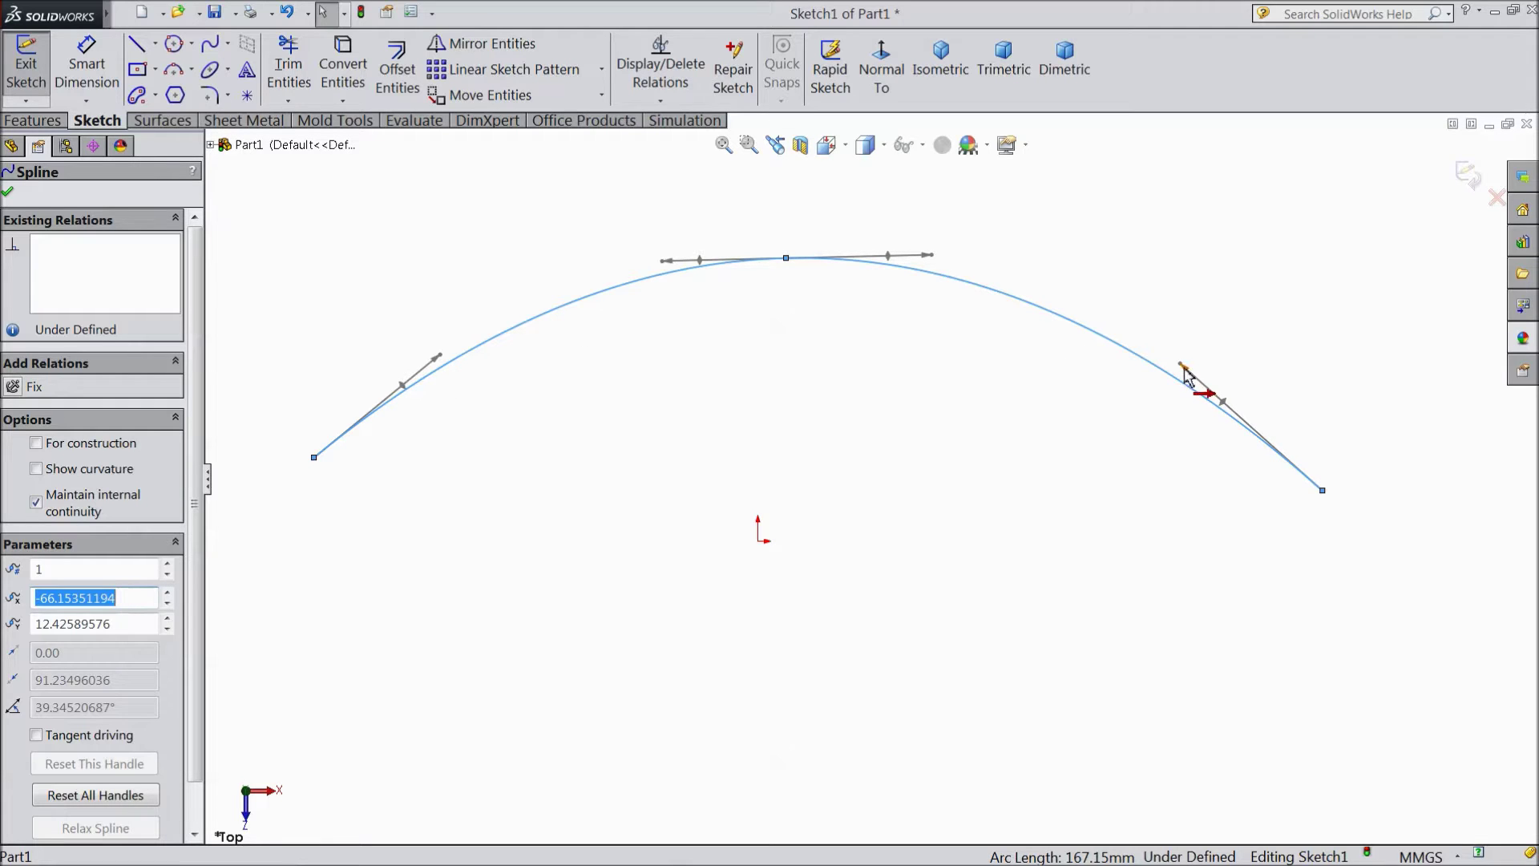
Swing the right endpoint's tangent handle to a new, steeper angle.
{"action": "mouse_move", "coordinate": [1182, 371]}
{"action": "left_mouse_down"}
{"action": "mouse_move", "coordinate": [1136, 428]}
{"action": "mouse_move", "coordinate": [1282, 439]}
{"action": "left_mouse_up"}
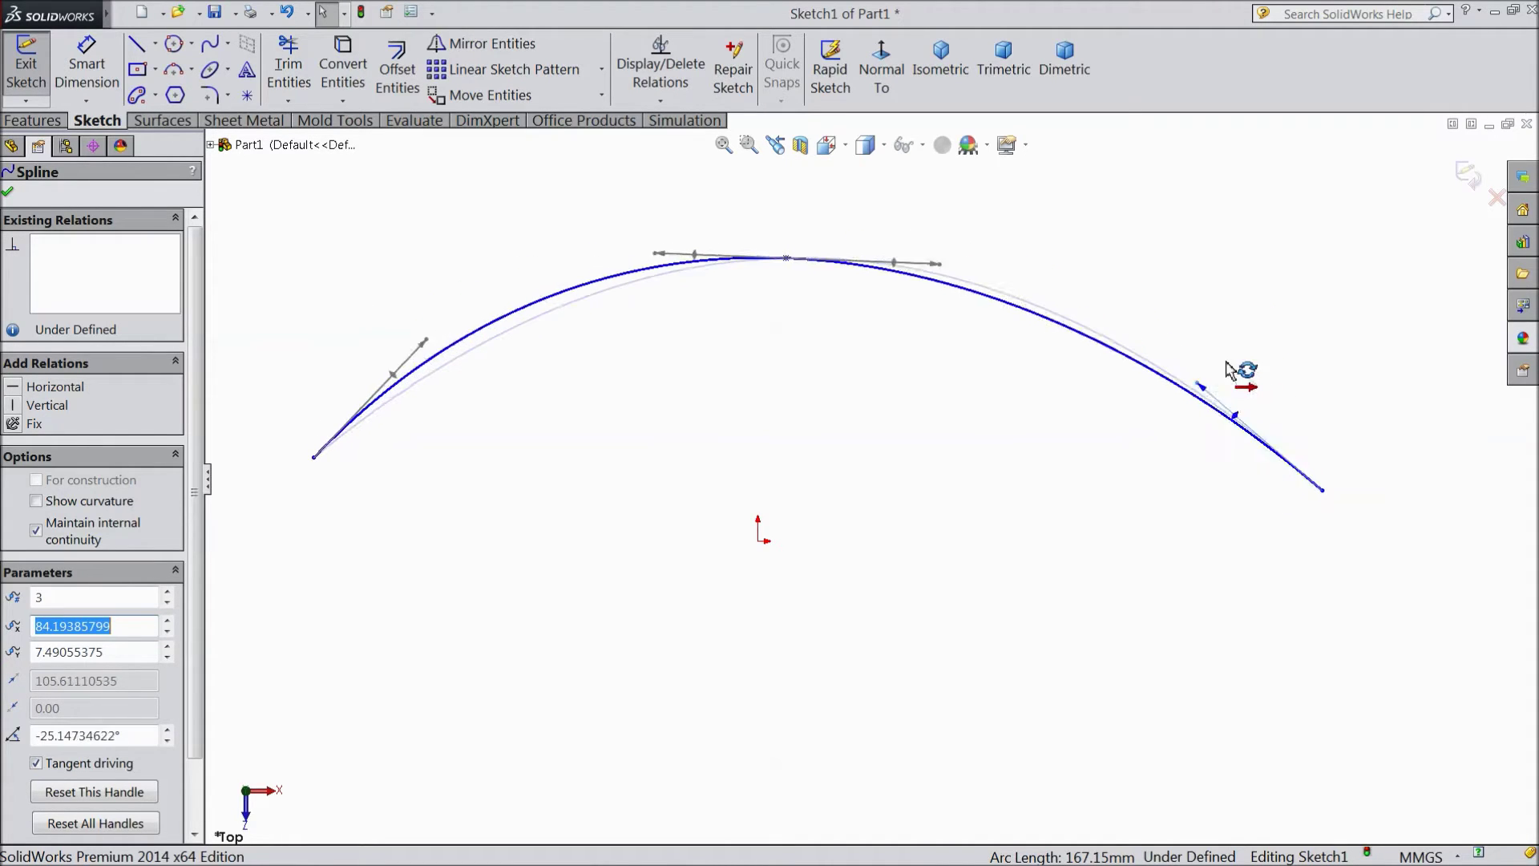
{"action": "mouse_move", "coordinate": [1282, 441]}
{"action": "left_mouse_down"}
{"action": "mouse_move", "coordinate": [1251, 339]}
{"action": "mouse_move", "coordinate": [1219, 345]}
{"action": "left_mouse_up"}
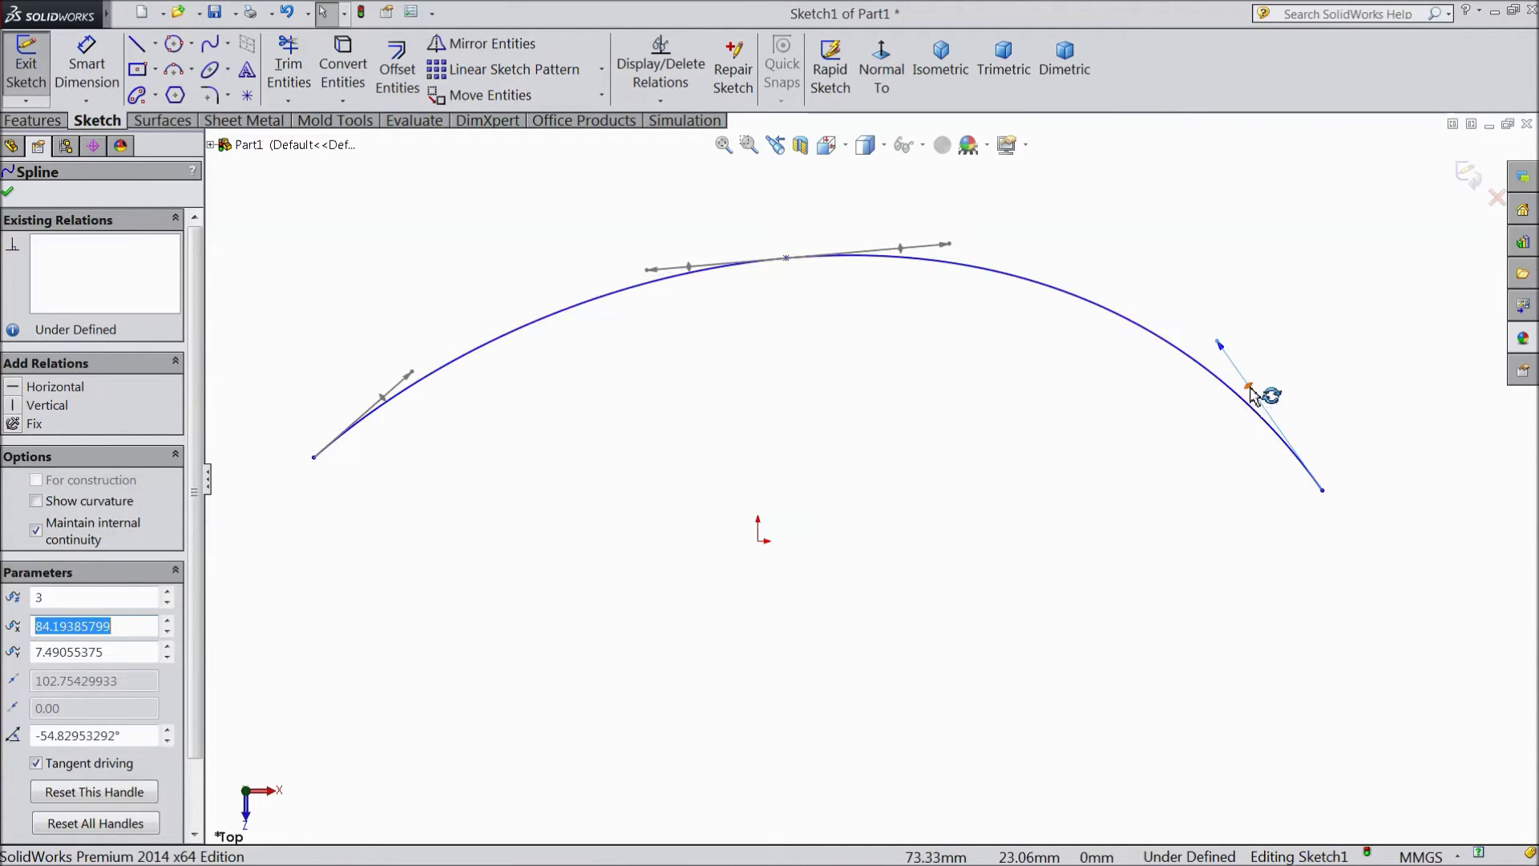
{"action": "left_click_drag", "start_coordinate": [1250, 393], "coordinate": [1218, 397]}
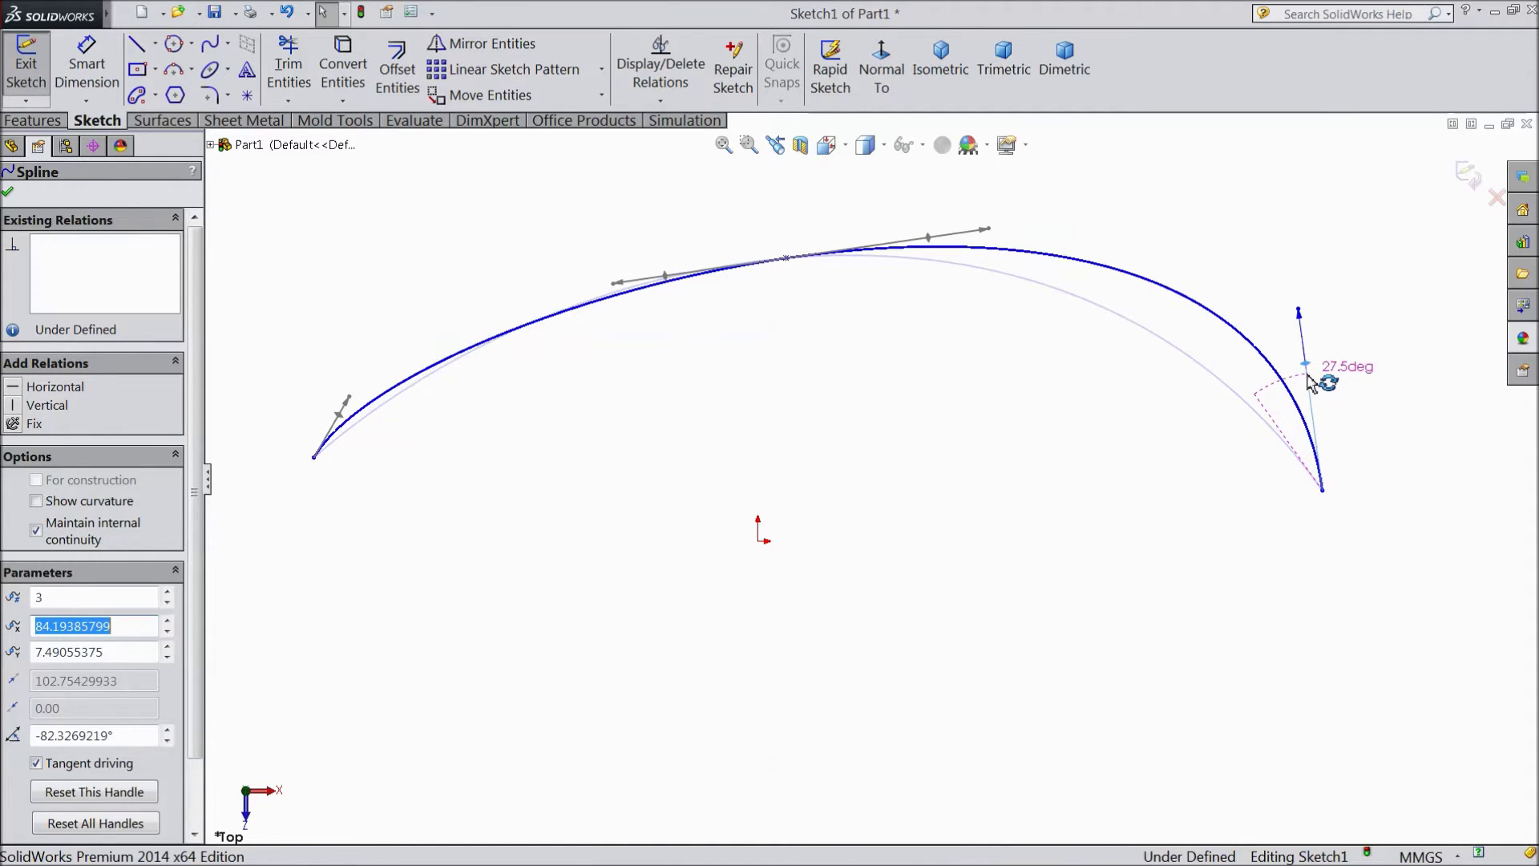
{"action": "left_click_drag", "start_coordinate": [1219, 397], "coordinate": [1221, 405]}
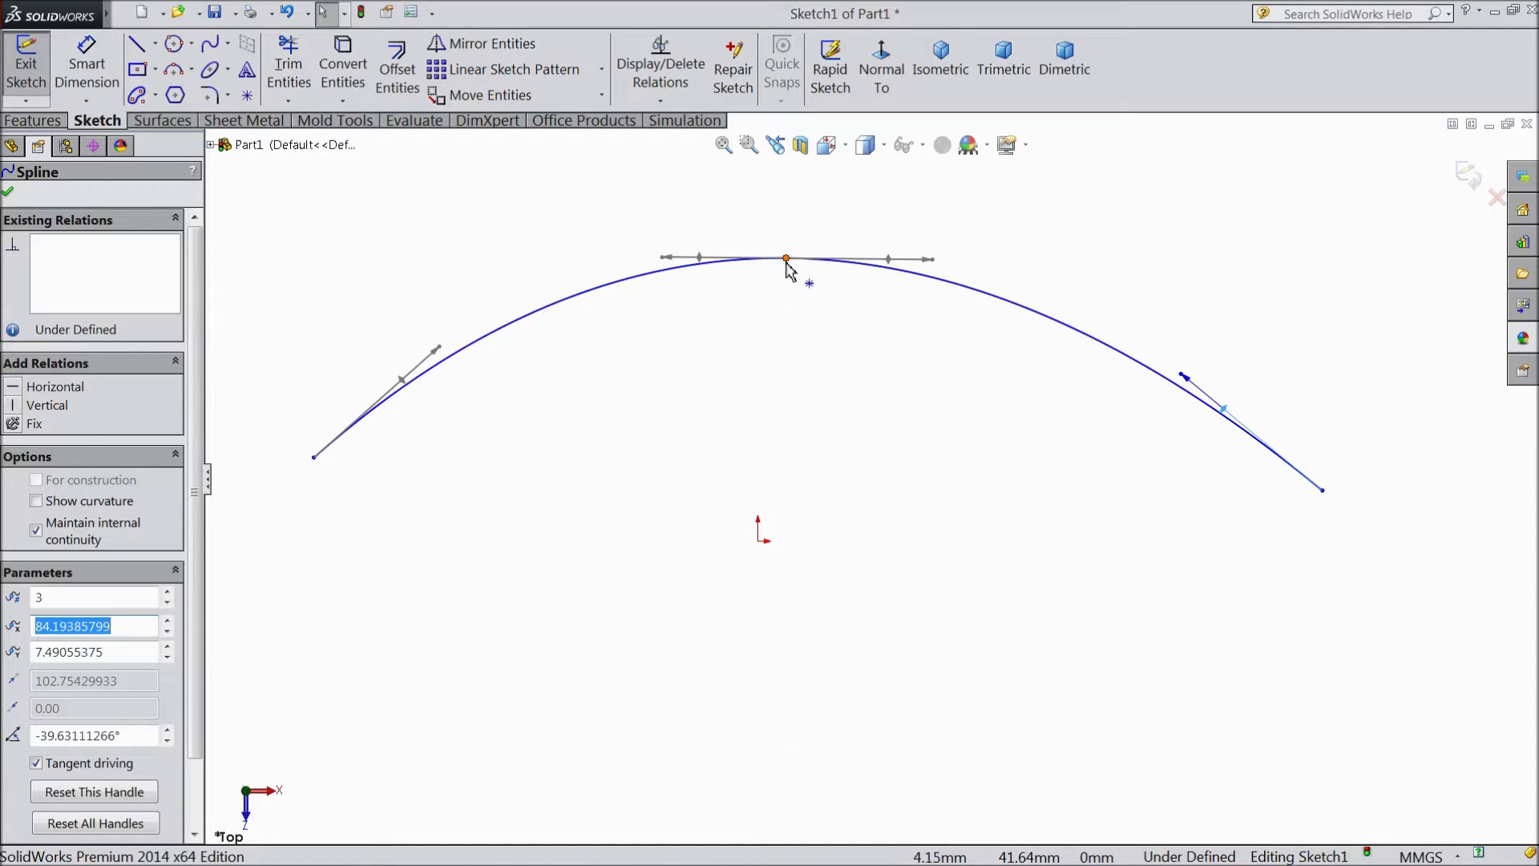
Raise the top spline point slightly and tilt its tangent to bend the arch.
{"action": "mouse_move", "coordinate": [787, 262]}
{"action": "left_mouse_down"}
{"action": "mouse_move", "coordinate": [803, 231]}
{"action": "mouse_move", "coordinate": [813, 240]}
{"action": "left_mouse_up"}
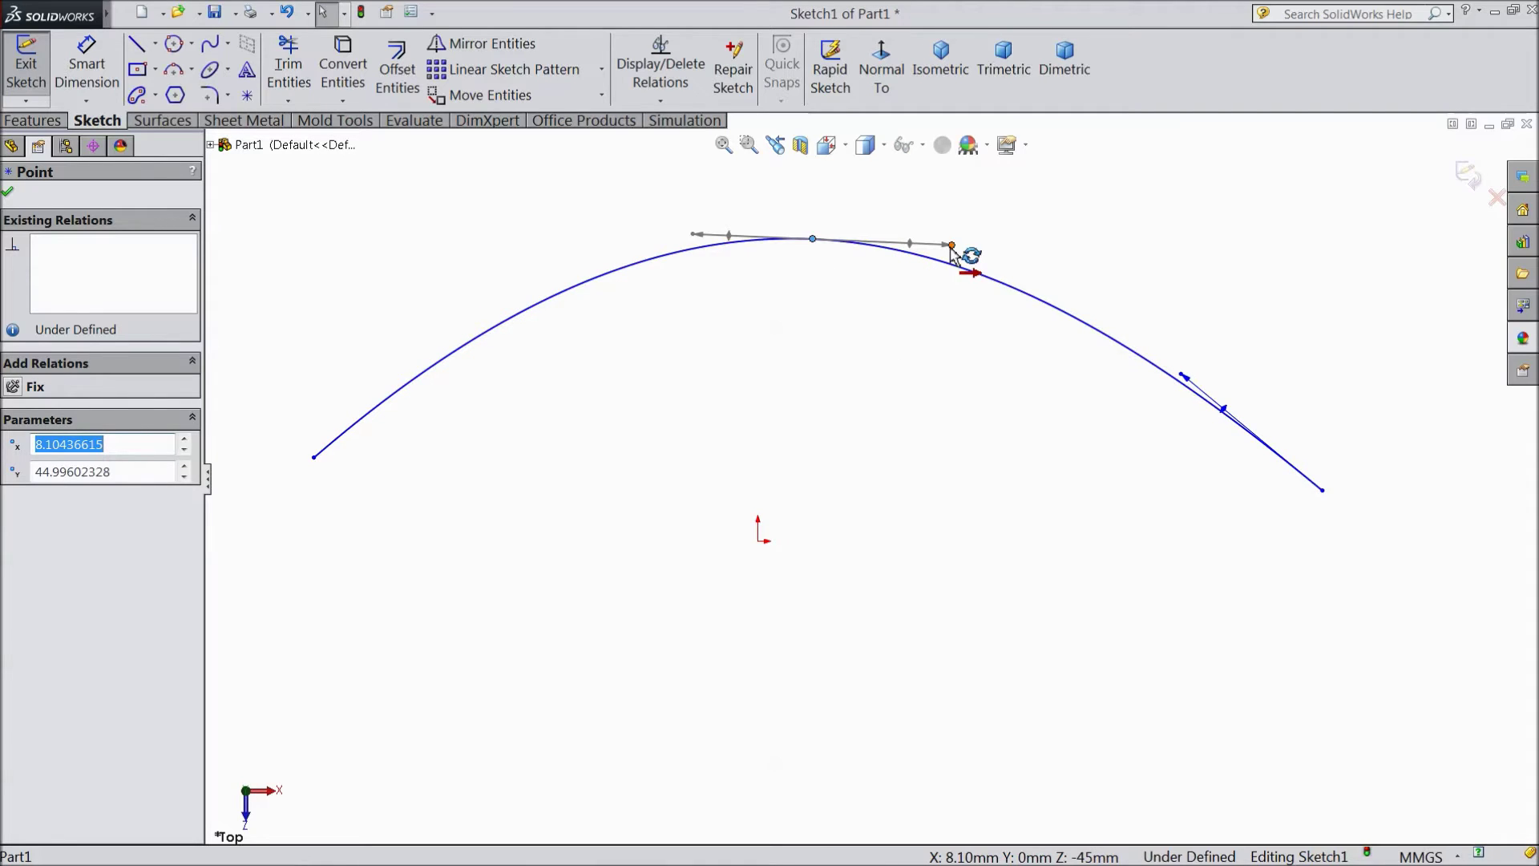
{"action": "mouse_move", "coordinate": [953, 246]}
{"action": "left_mouse_down"}
{"action": "mouse_move", "coordinate": [911, 161]}
{"action": "mouse_move", "coordinate": [935, 192]}
{"action": "left_mouse_up"}
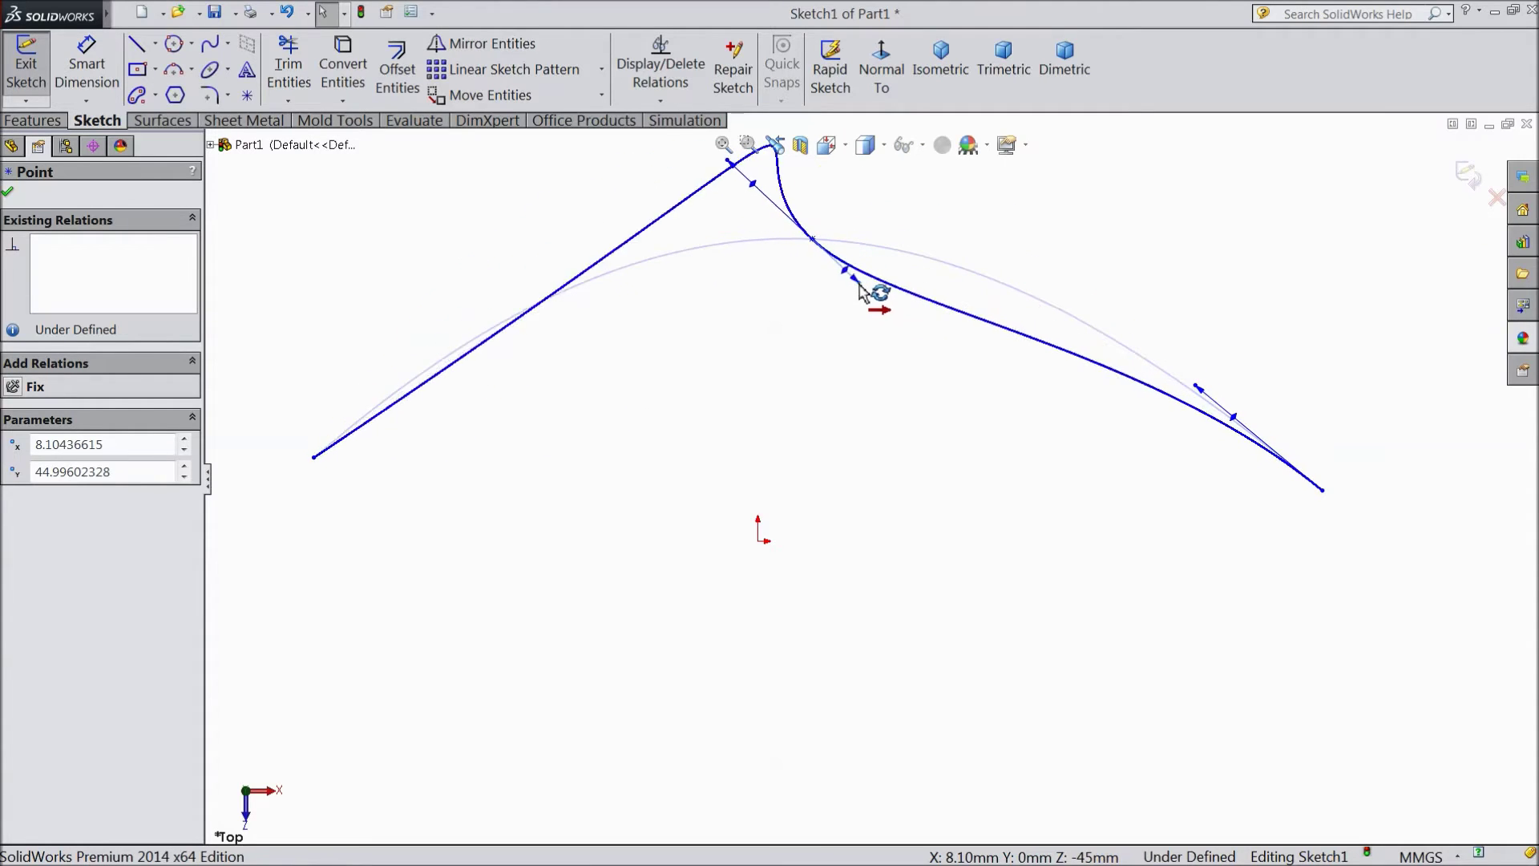
{"action": "mouse_move", "coordinate": [936, 193]}
{"action": "left_mouse_down"}
{"action": "mouse_move", "coordinate": [842, 280]}
{"action": "mouse_move", "coordinate": [955, 245]}
{"action": "left_mouse_up"}
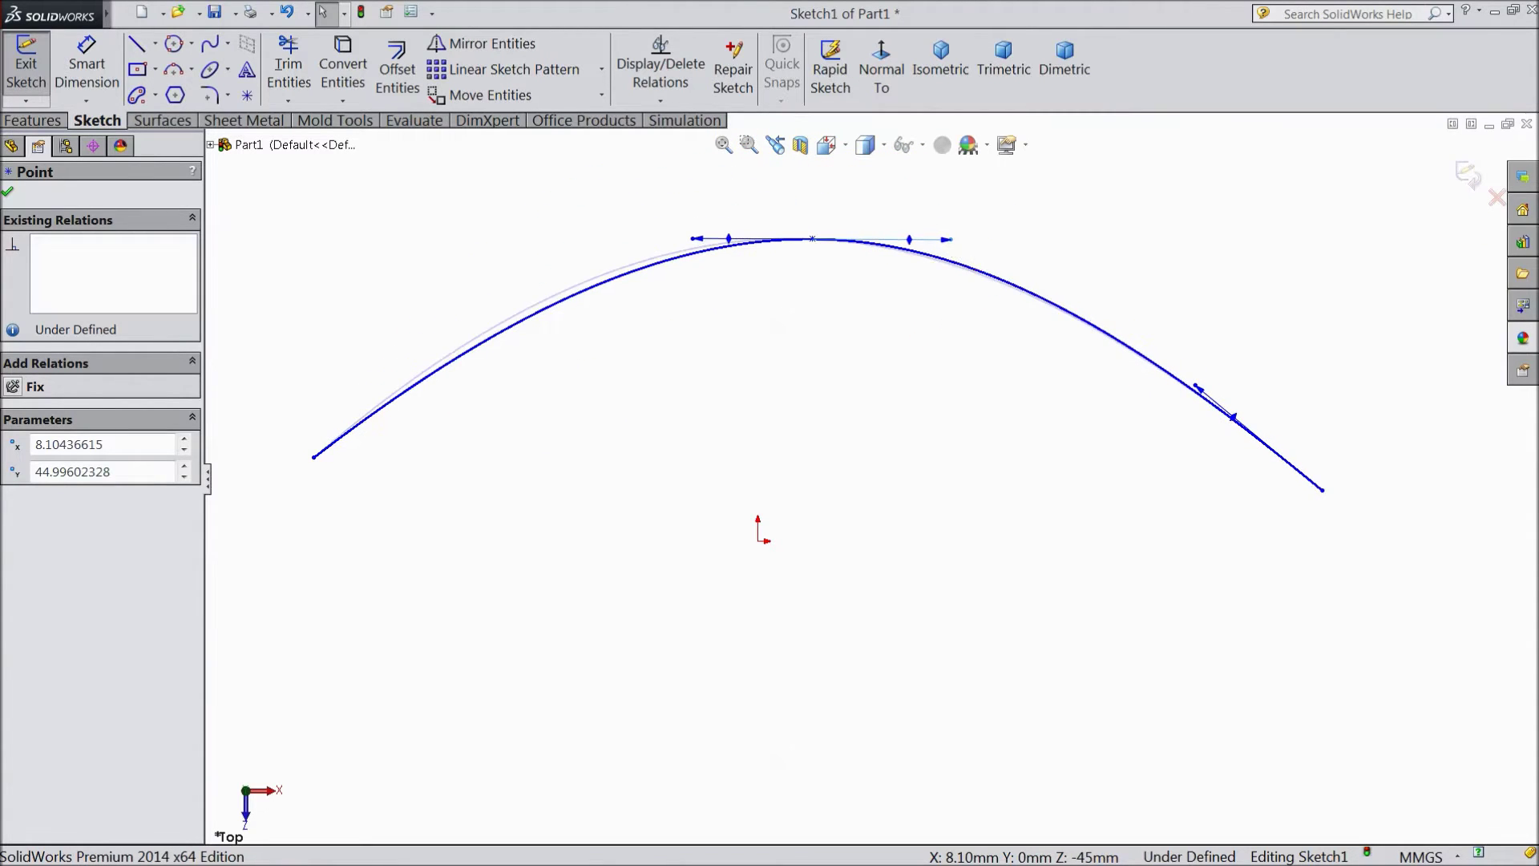
Insert spline points on the right and left slopes, then leave the tool with nothing selected.
{"action": "right_click", "coordinate": [1041, 308]}
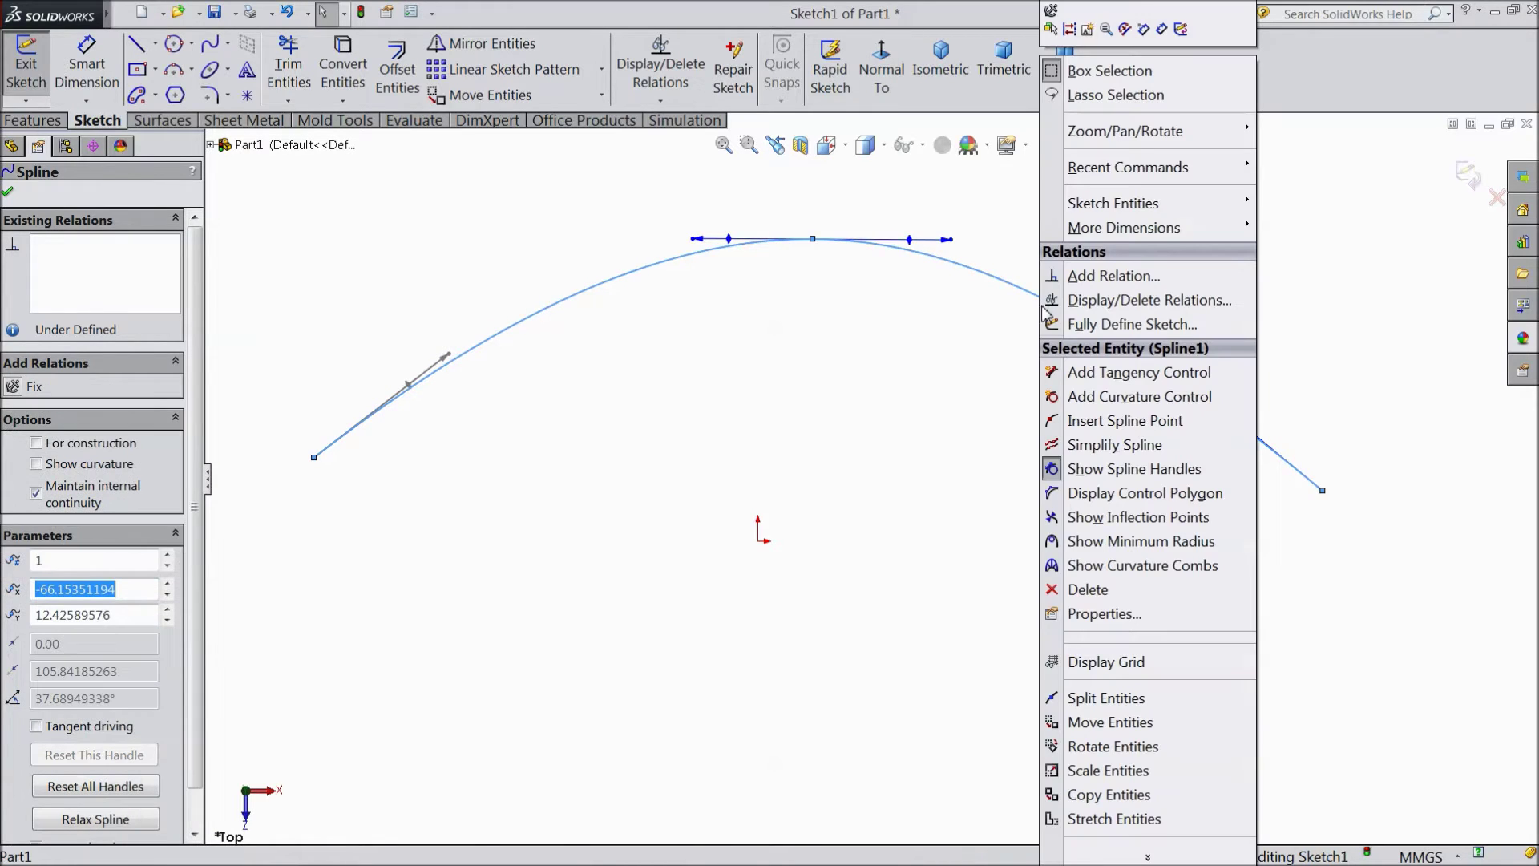
{"action": "left_click", "coordinate": [1119, 428]}
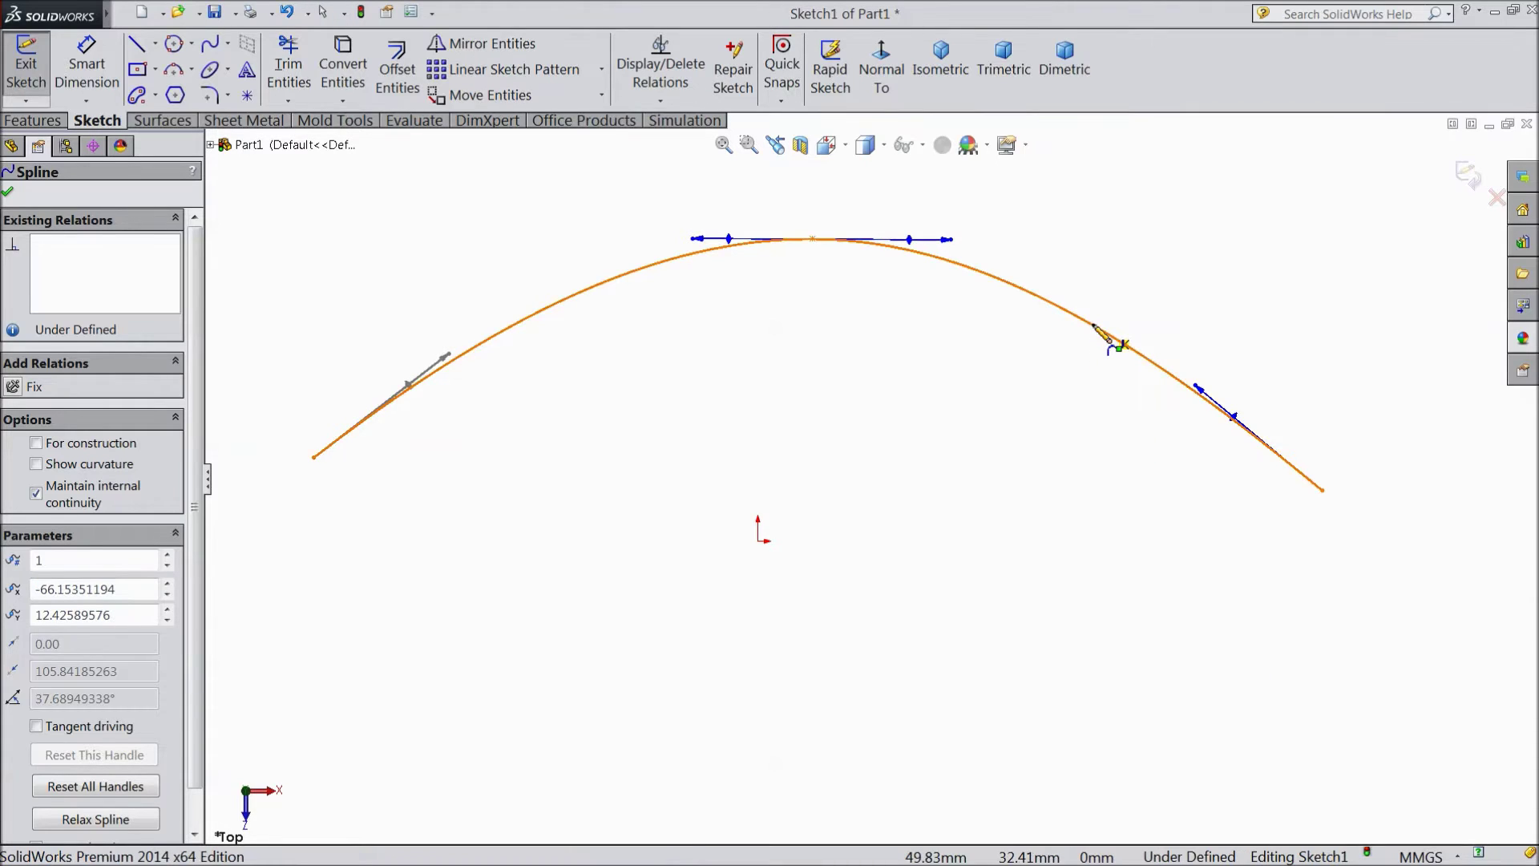
{"action": "left_click", "coordinate": [1093, 325]}
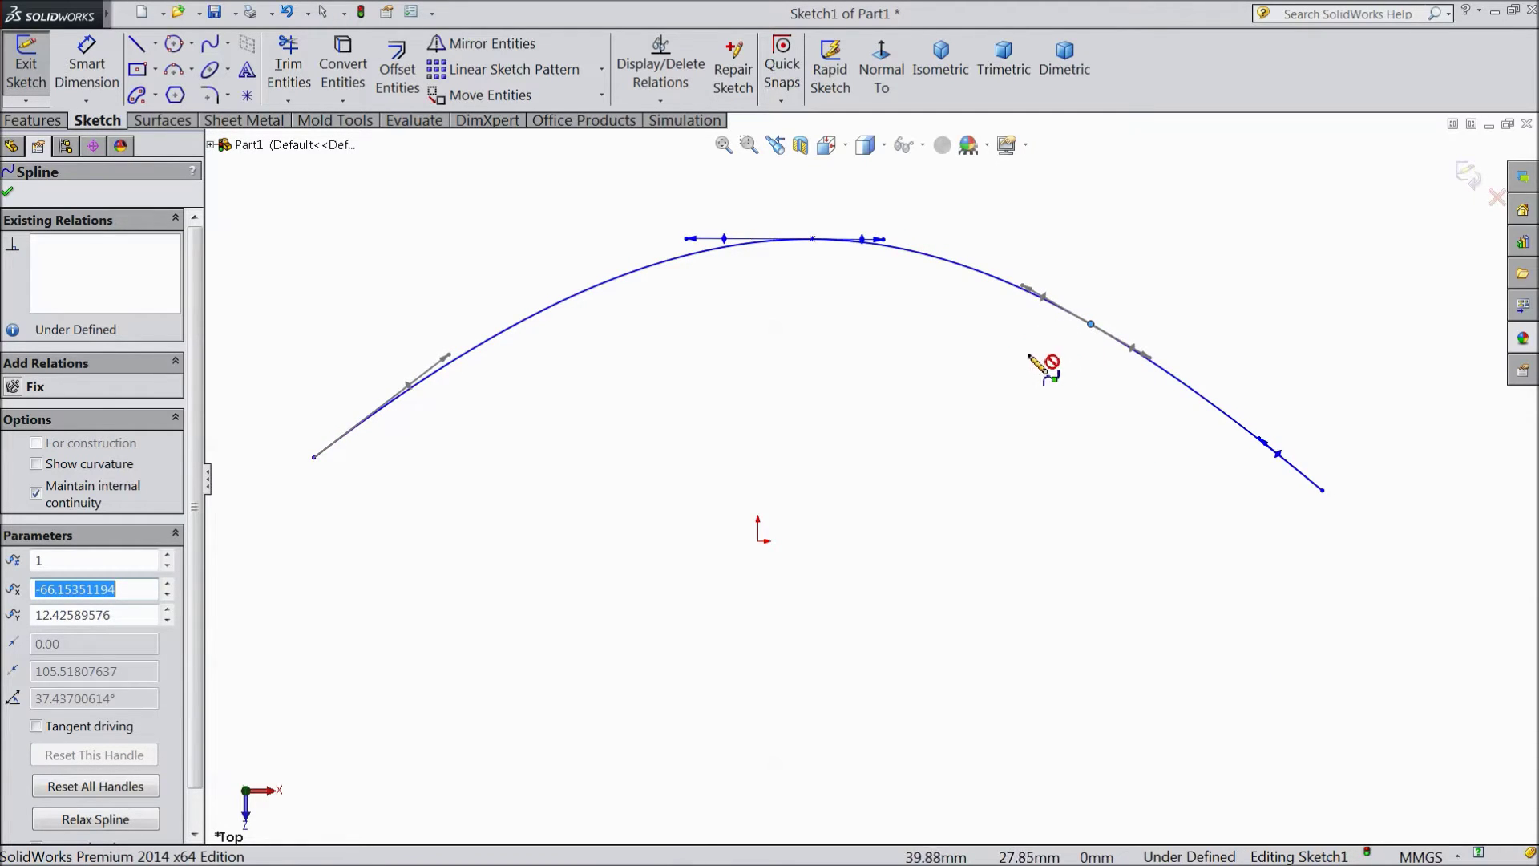
{"action": "left_click", "coordinate": [10, 192]}
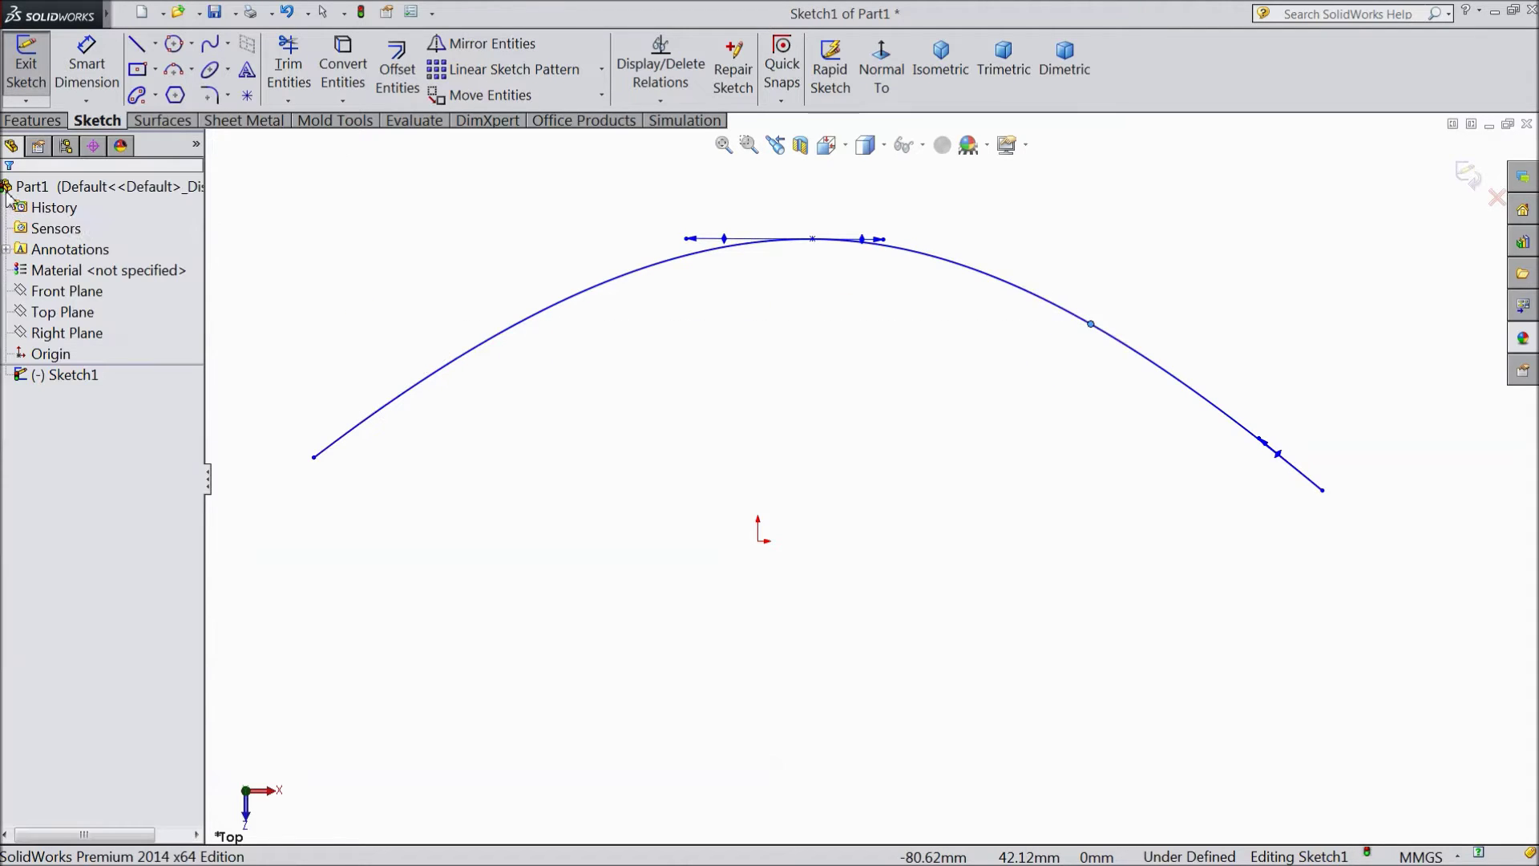
{"action": "left_click", "coordinate": [435, 380]}
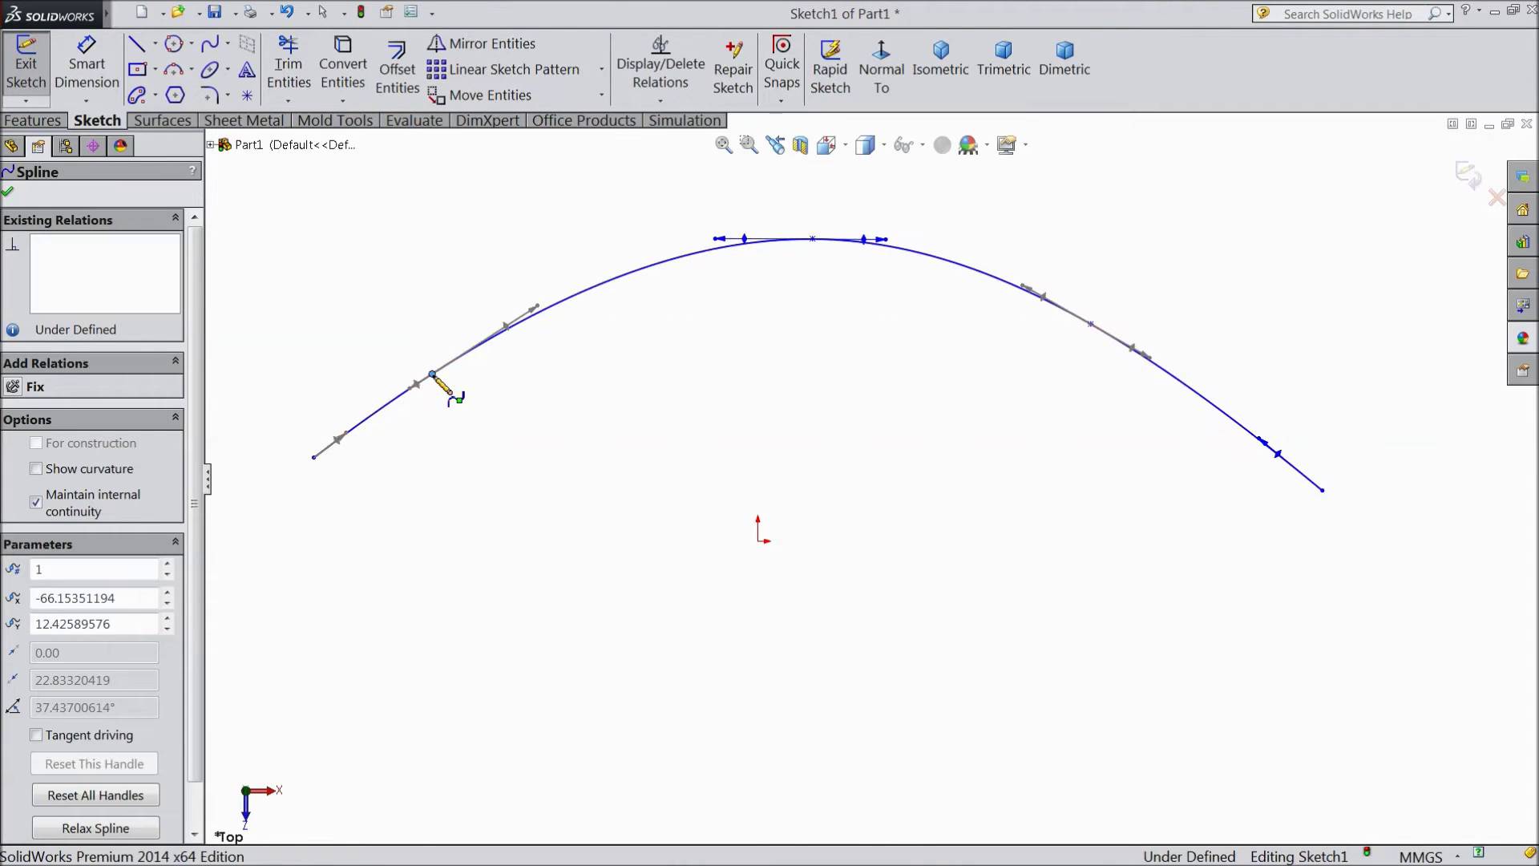
{"action": "left_click", "coordinate": [10, 192]}
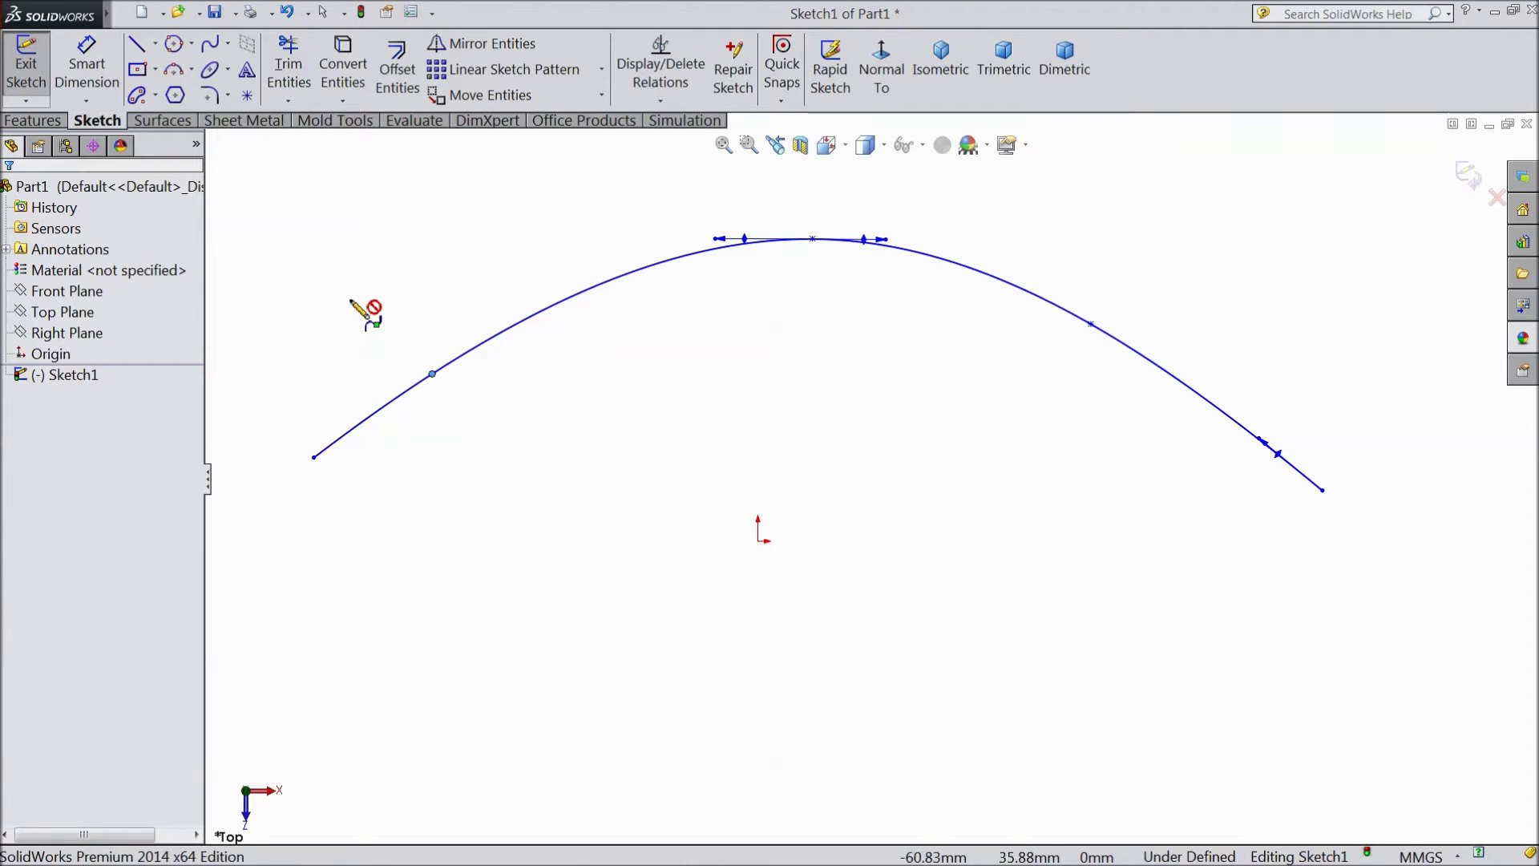
{"action": "key", "text": "Escape"}
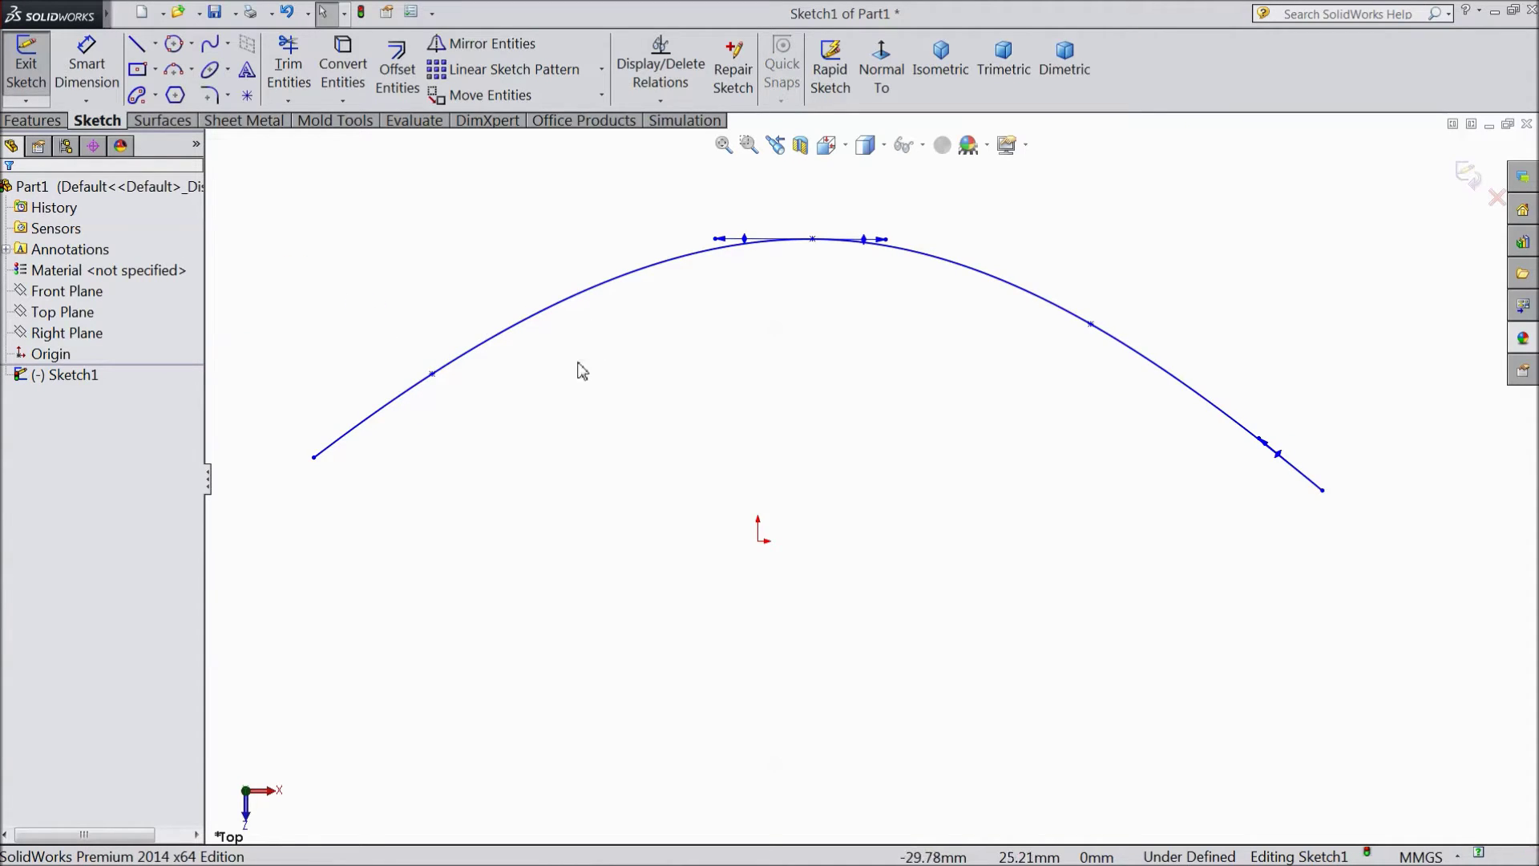
{"action": "left_click", "coordinate": [431, 375]}
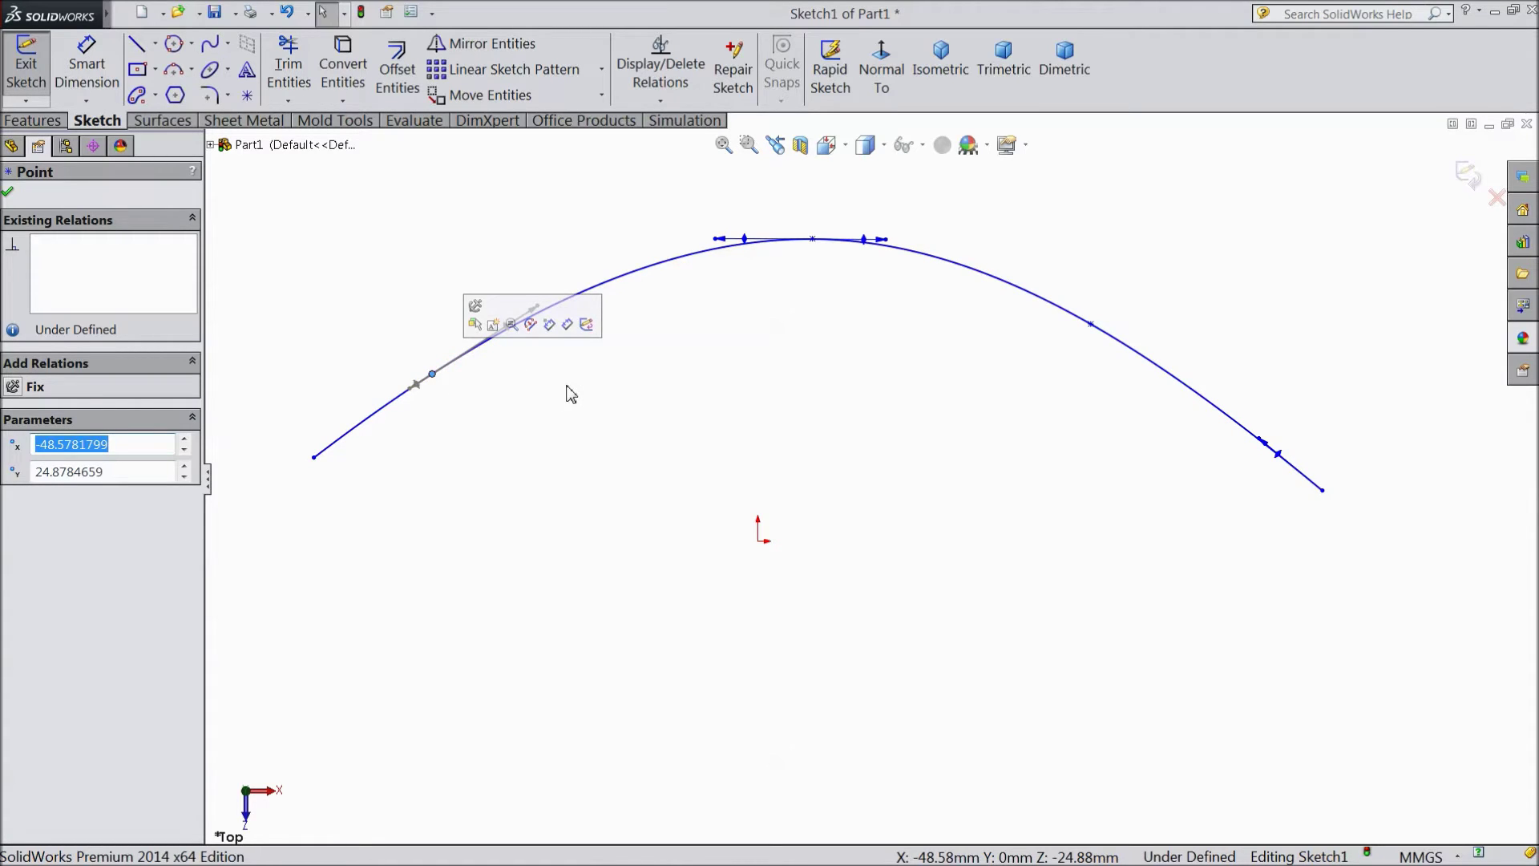
{"action": "key", "text": "Escape"}
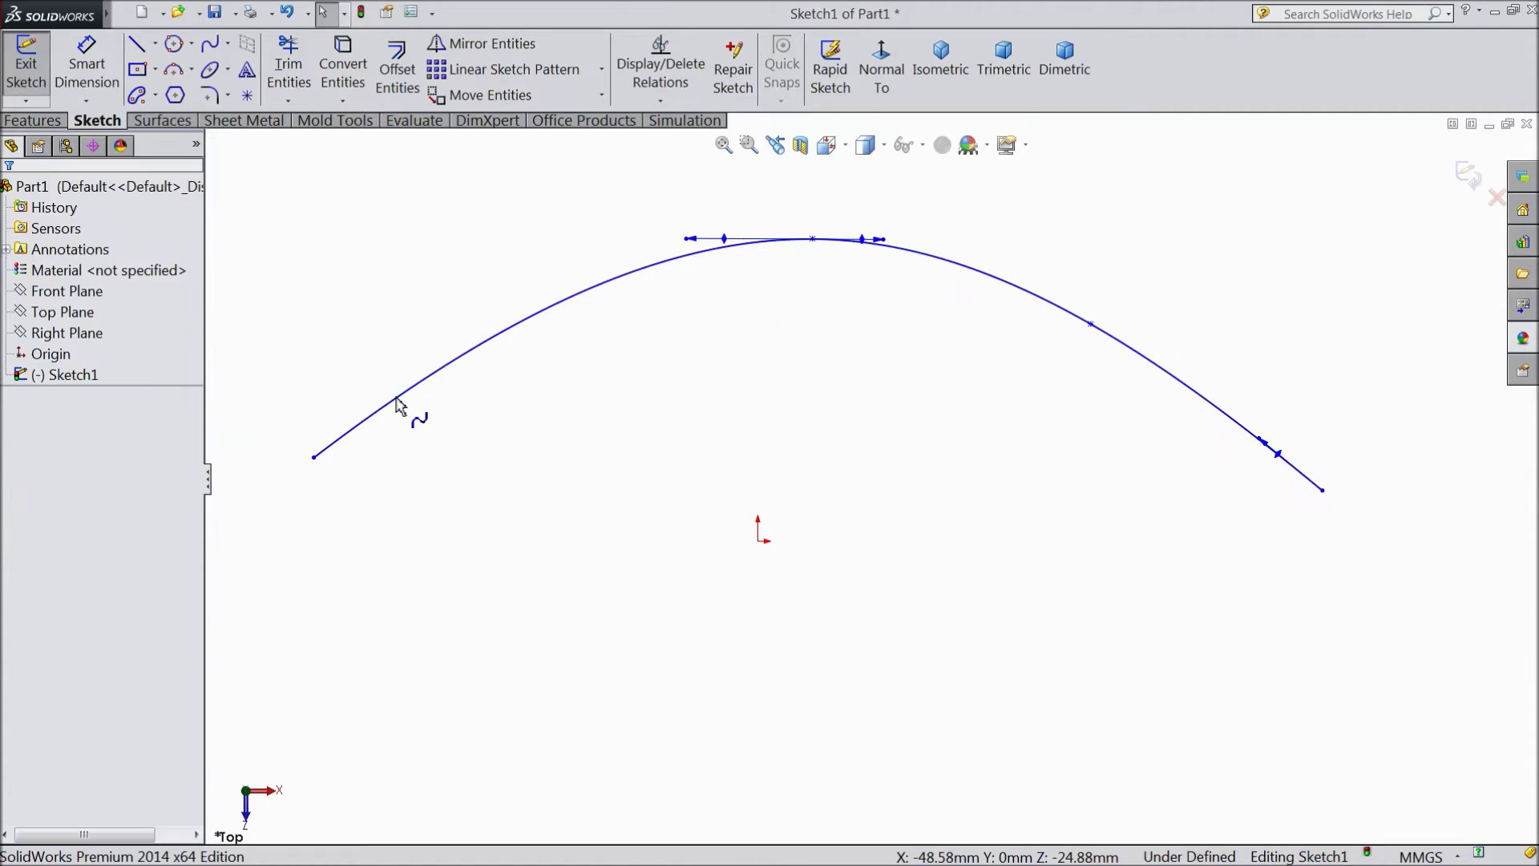
Pull out and adjust the spline's left tangent handle to reshape the curve.
{"action": "left_click", "coordinate": [325, 452]}
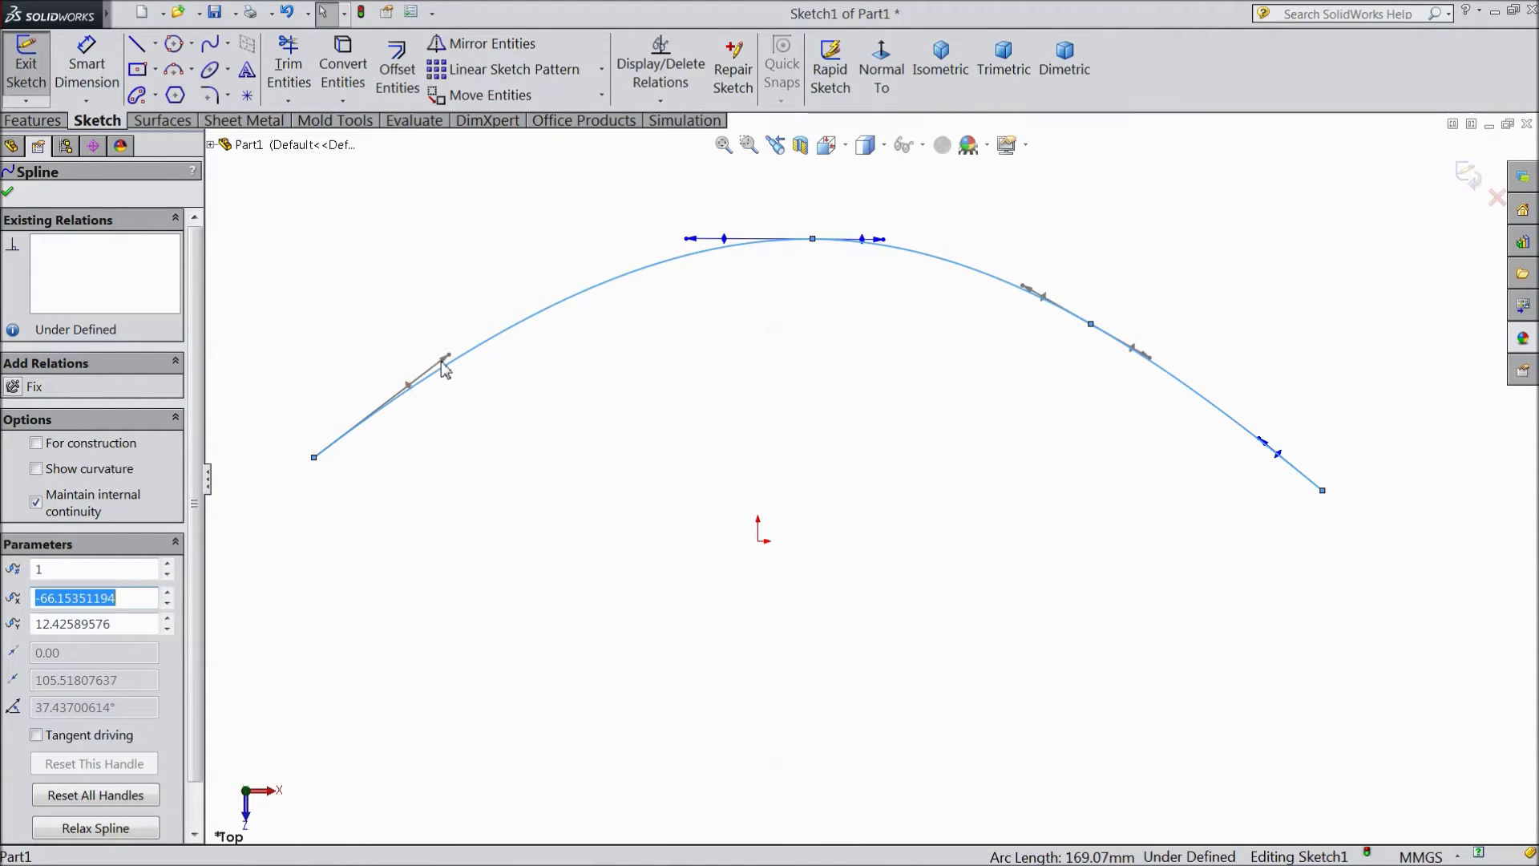
{"action": "mouse_move", "coordinate": [443, 368]}
{"action": "left_mouse_down"}
{"action": "mouse_move", "coordinate": [509, 332]}
{"action": "mouse_move", "coordinate": [478, 343]}
{"action": "left_mouse_up"}
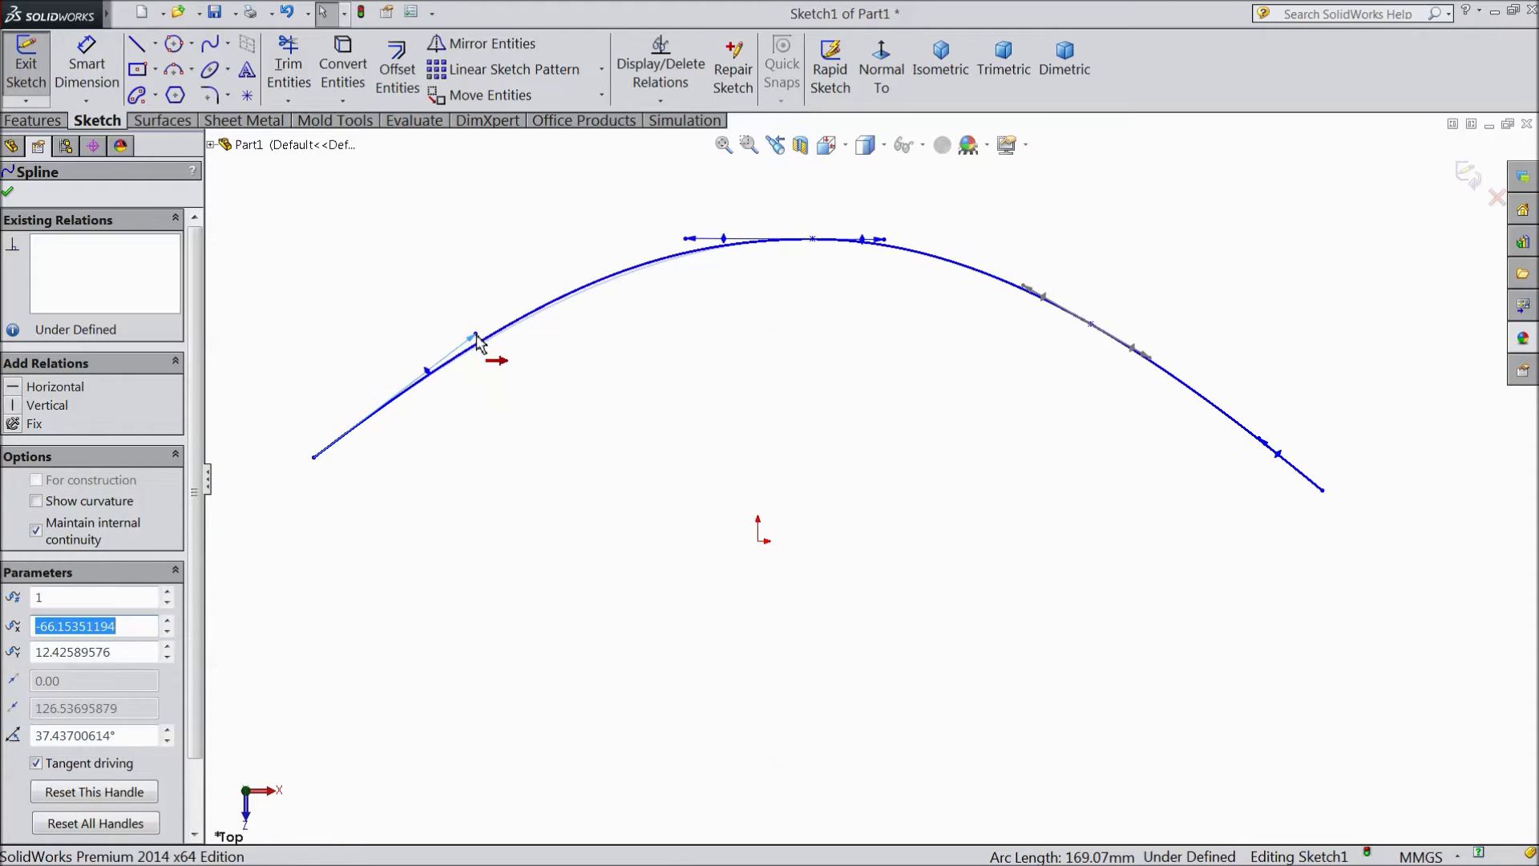
{"action": "left_click_drag", "start_coordinate": [478, 343], "coordinate": [452, 351]}
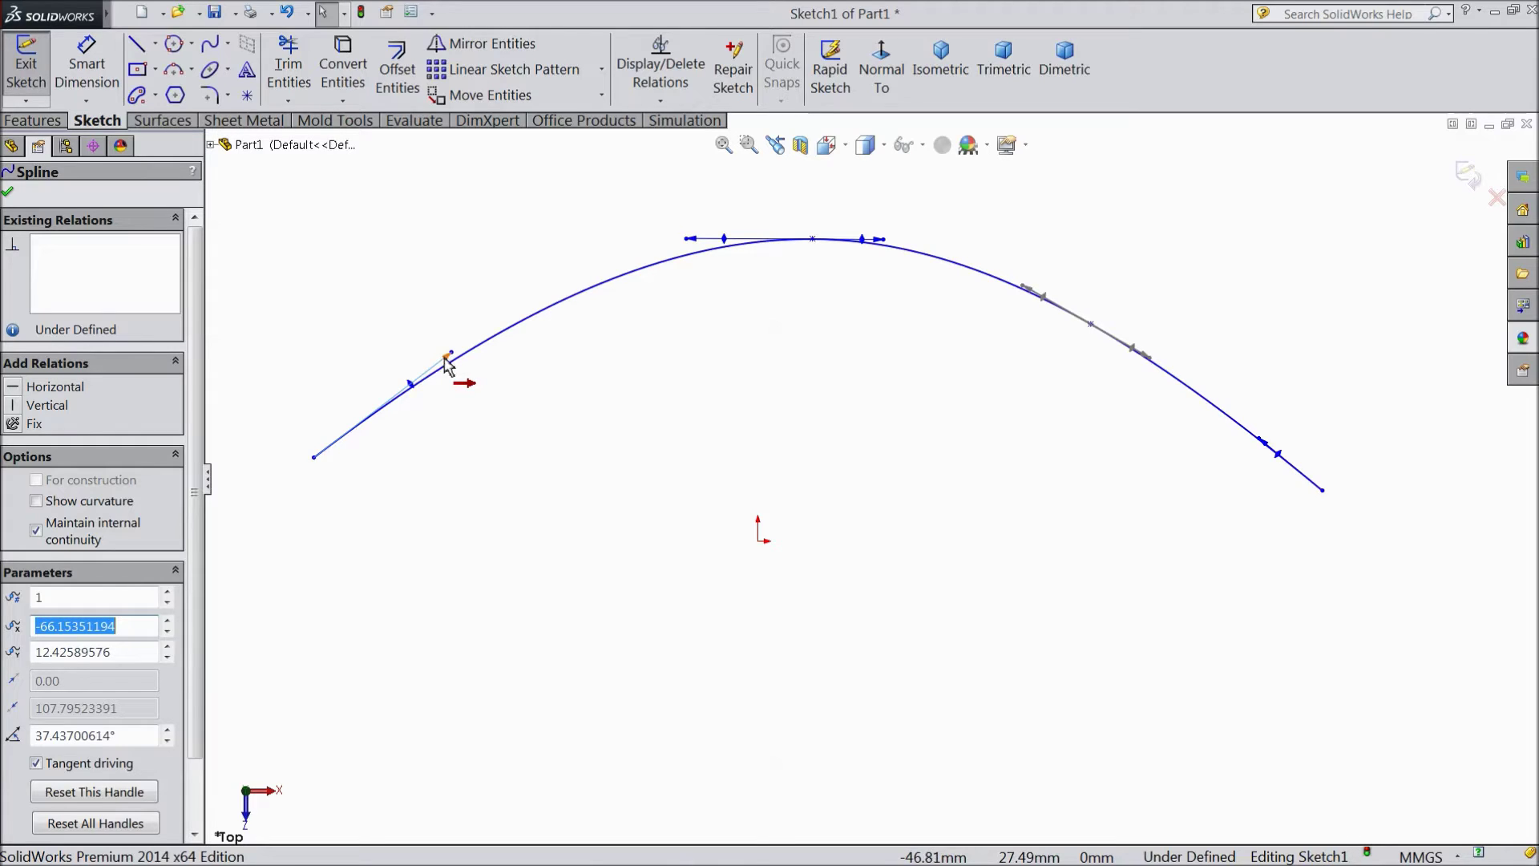
Dimension the left tangent handle length to 40 mm with Smart Dimension.
{"action": "key", "text": "d"}
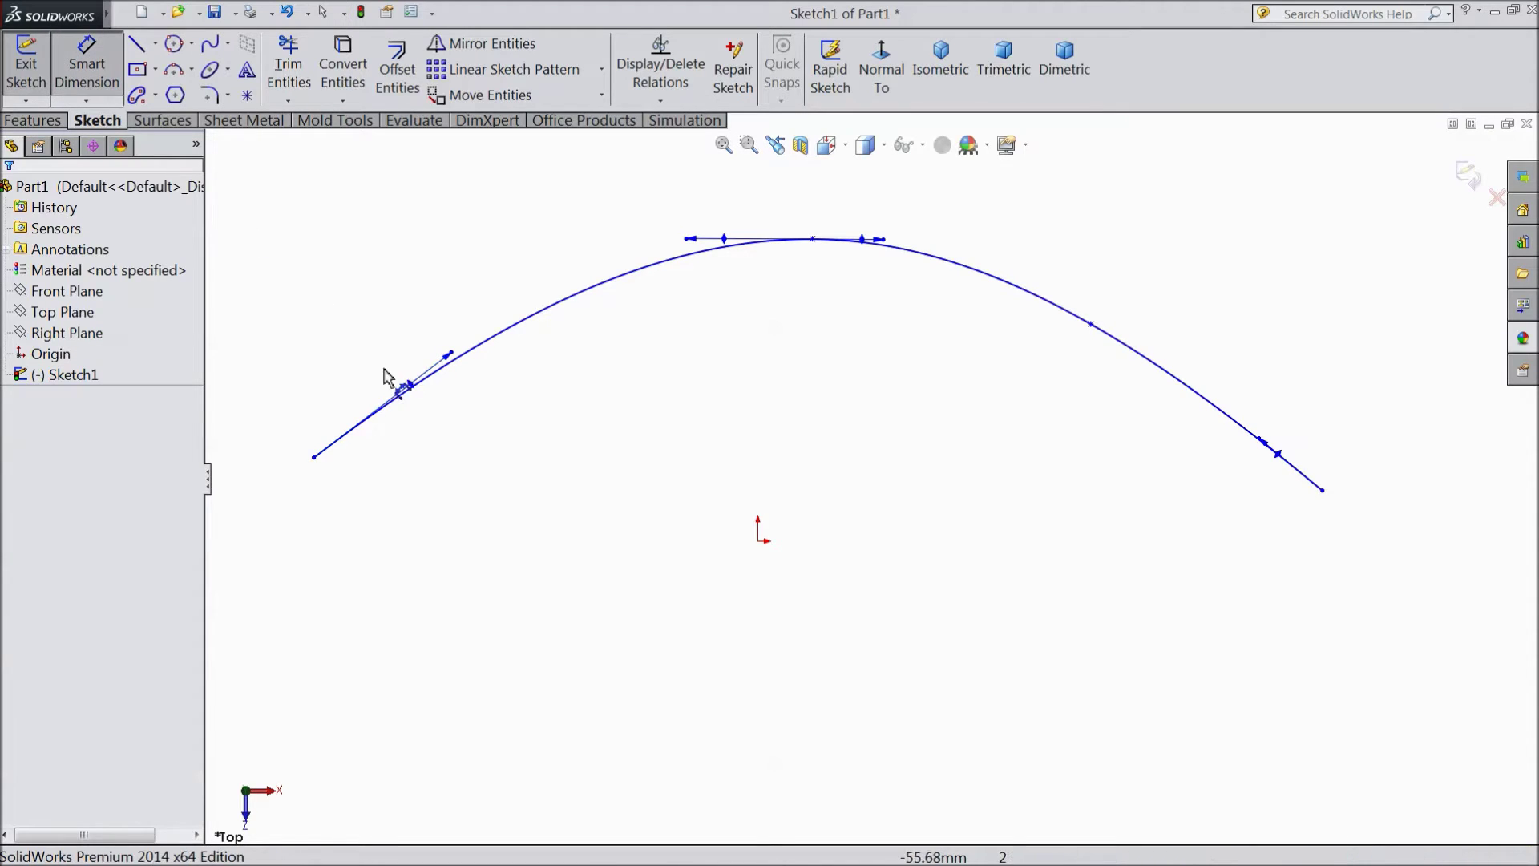
{"action": "left_click", "coordinate": [447, 361]}
{"action": "left_click", "coordinate": [342, 301]}
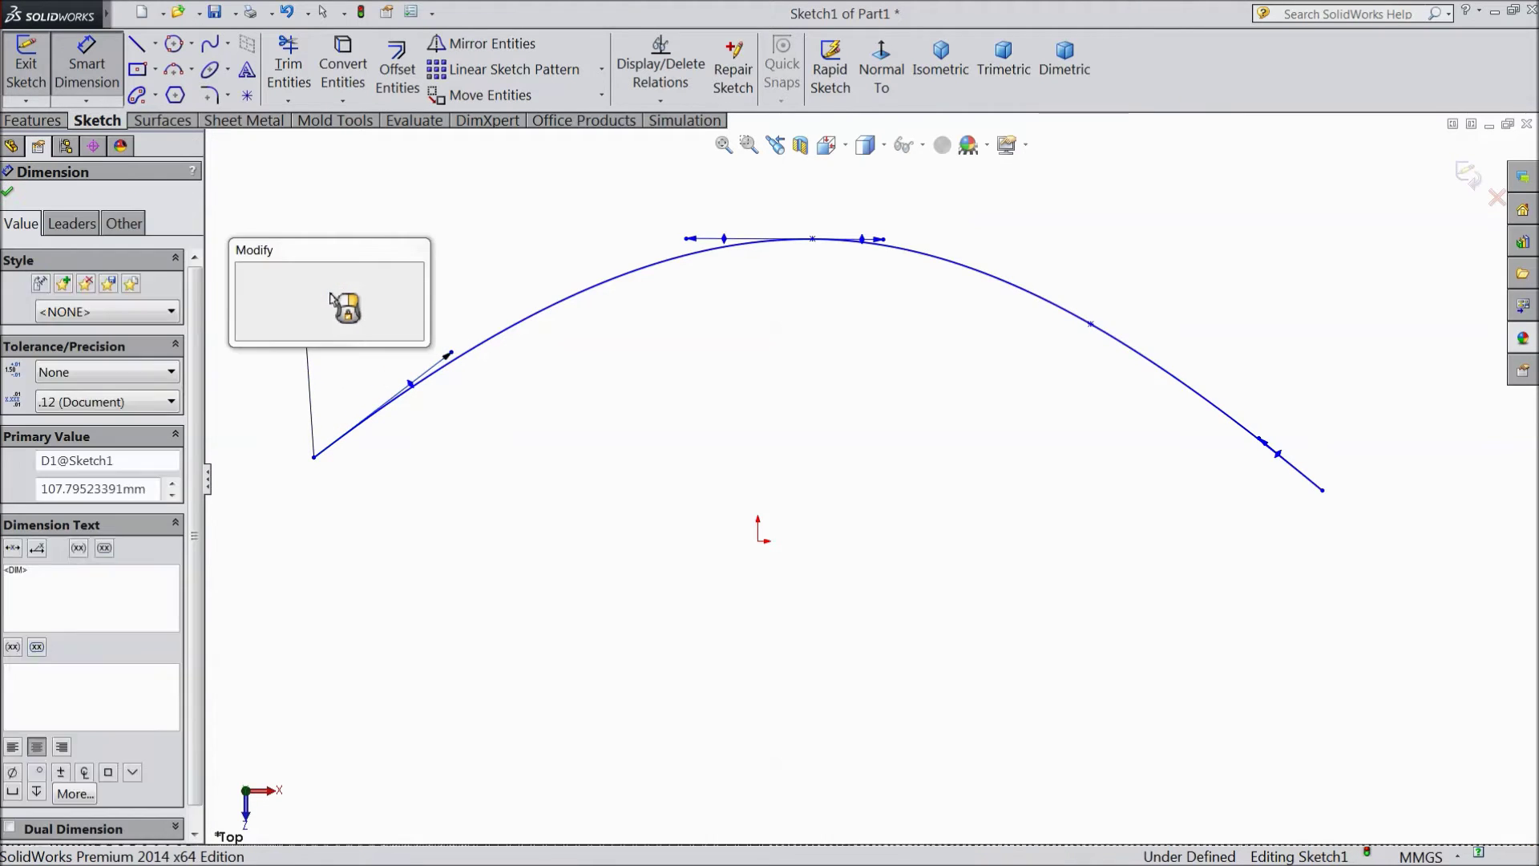
{"action": "type", "text": "40"}
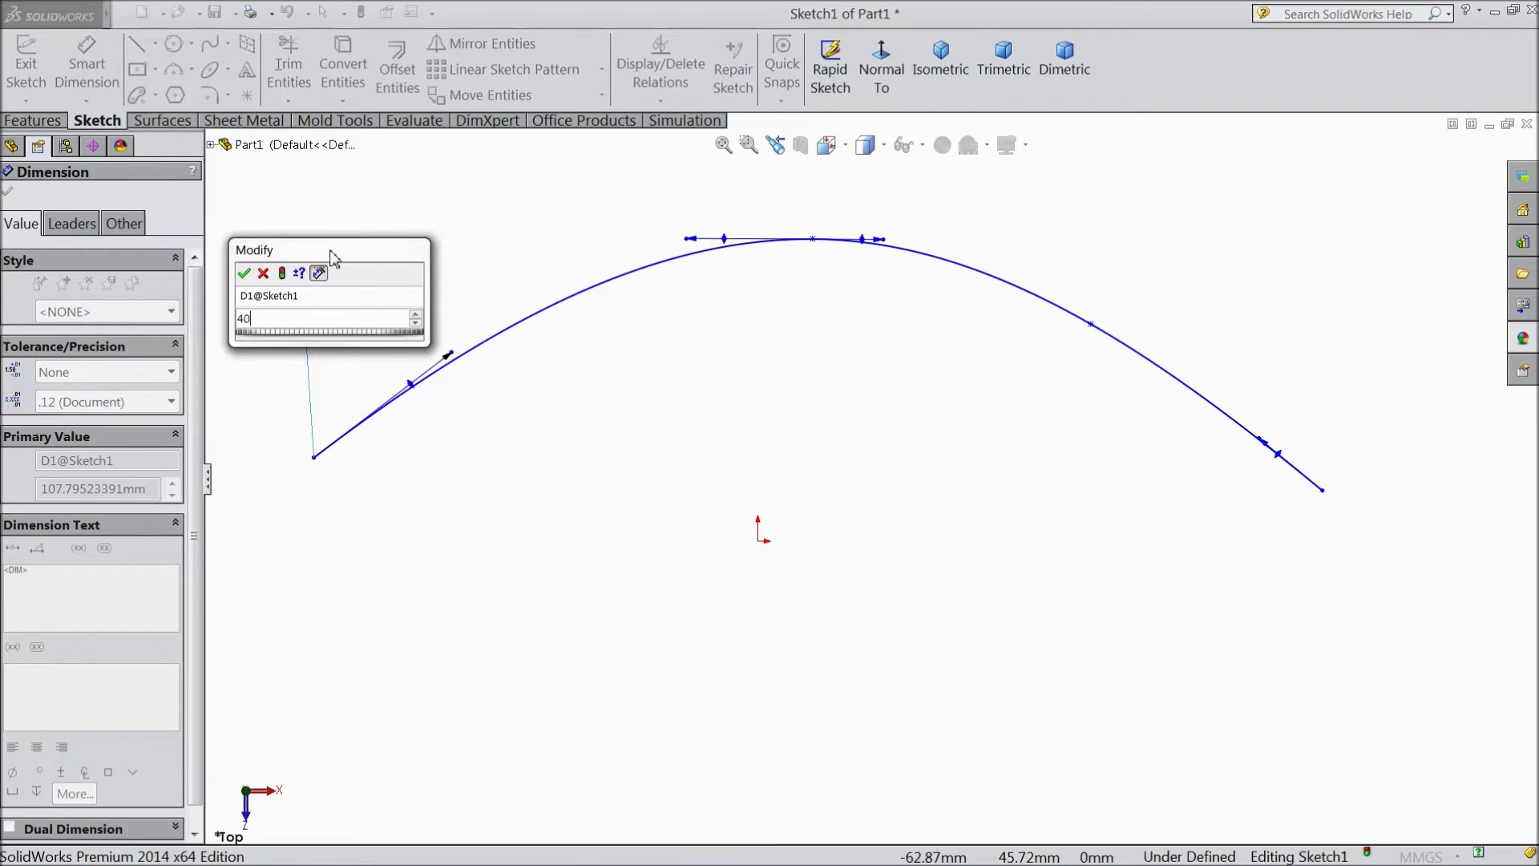
{"action": "left_click_drag", "start_coordinate": [332, 257], "coordinate": [365, 199]}
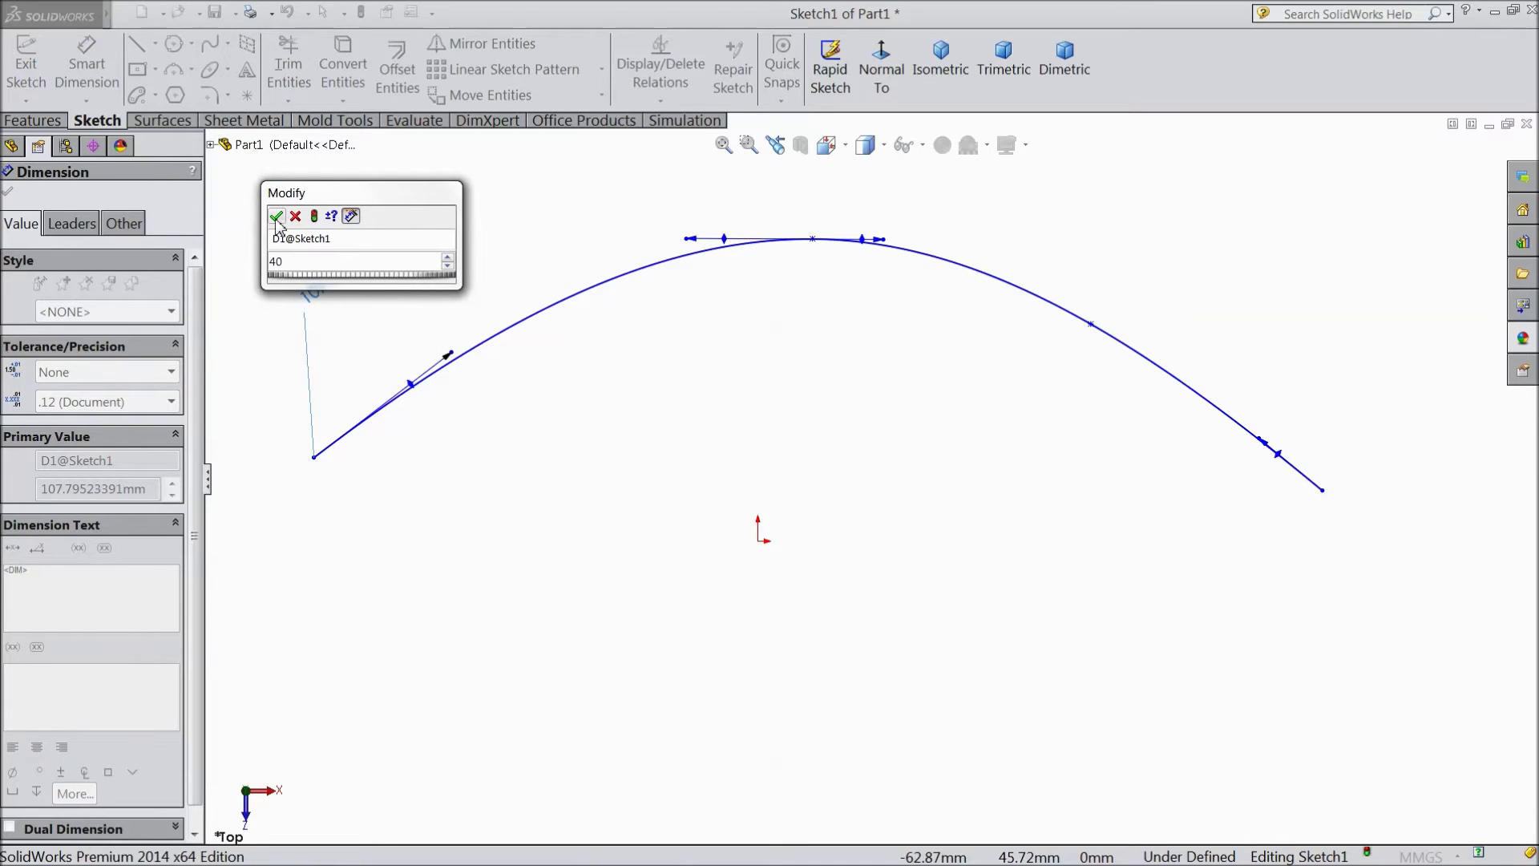
{"action": "left_click", "coordinate": [277, 216]}
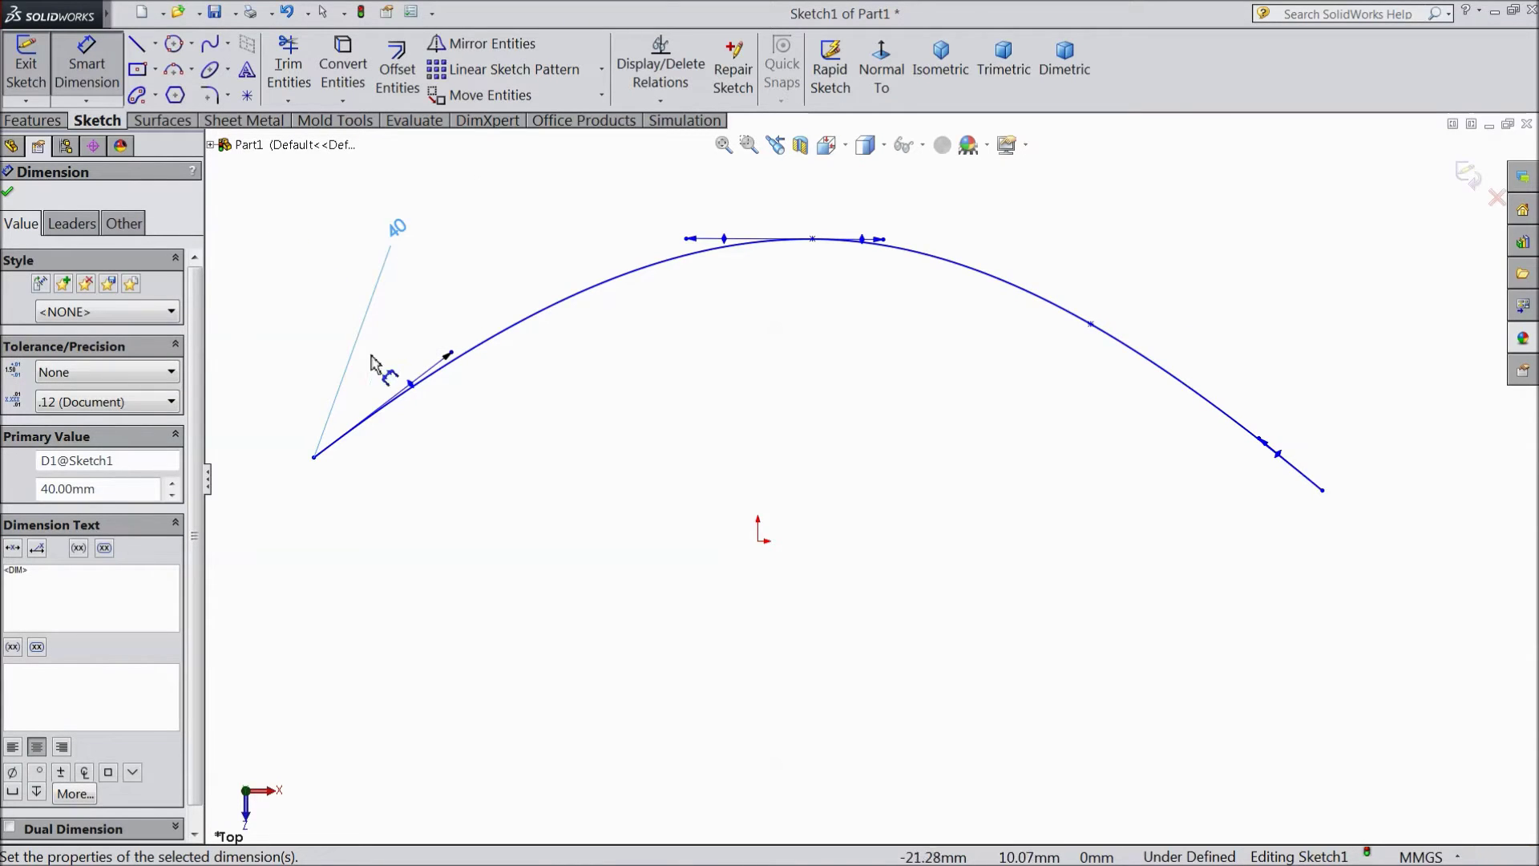
{"action": "left_click", "coordinate": [411, 389]}
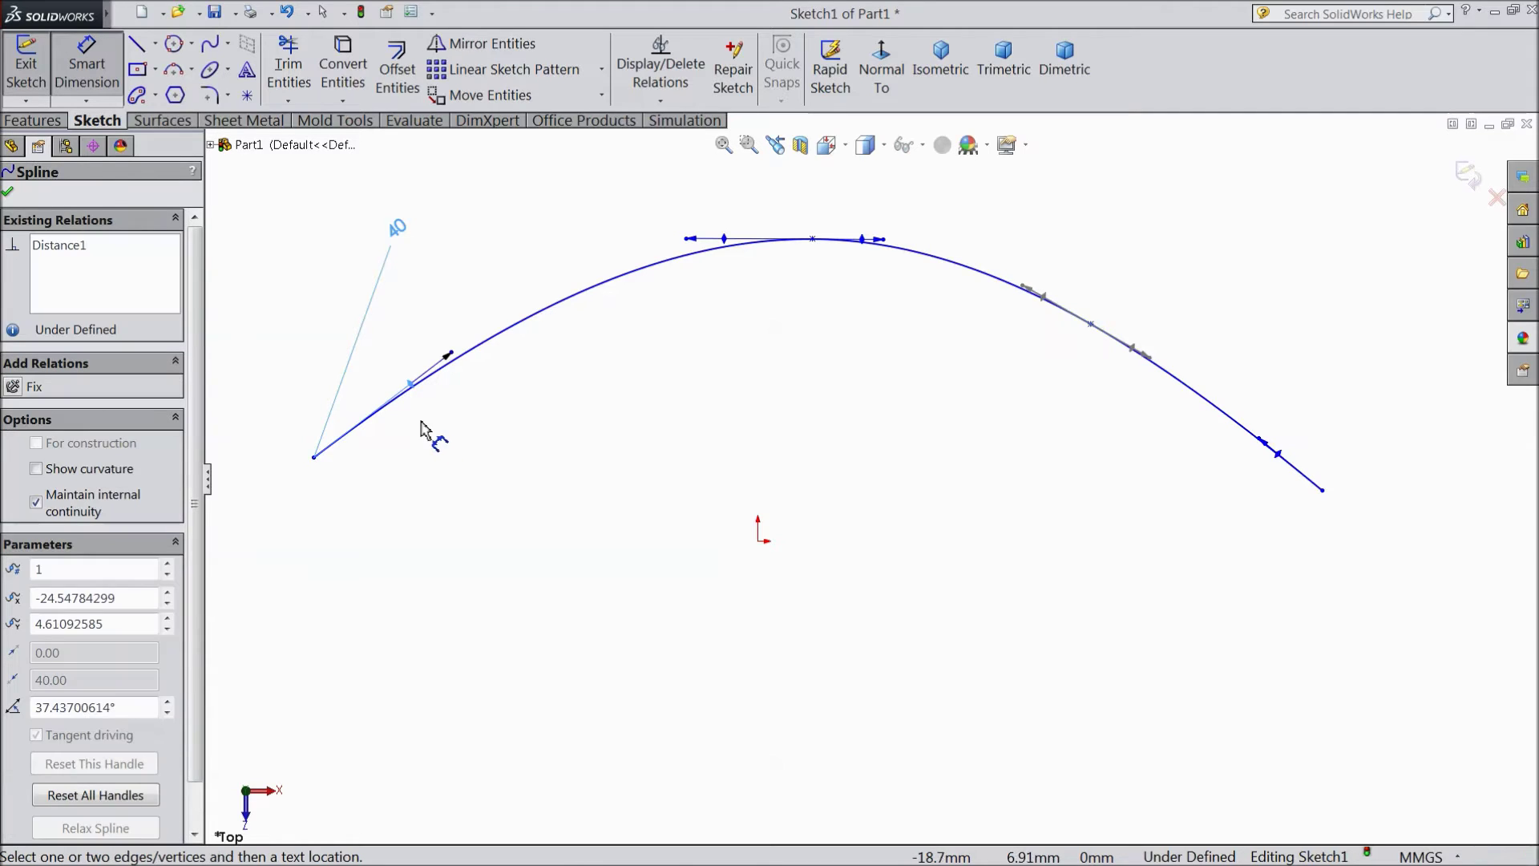
{"action": "left_click", "coordinate": [416, 385]}
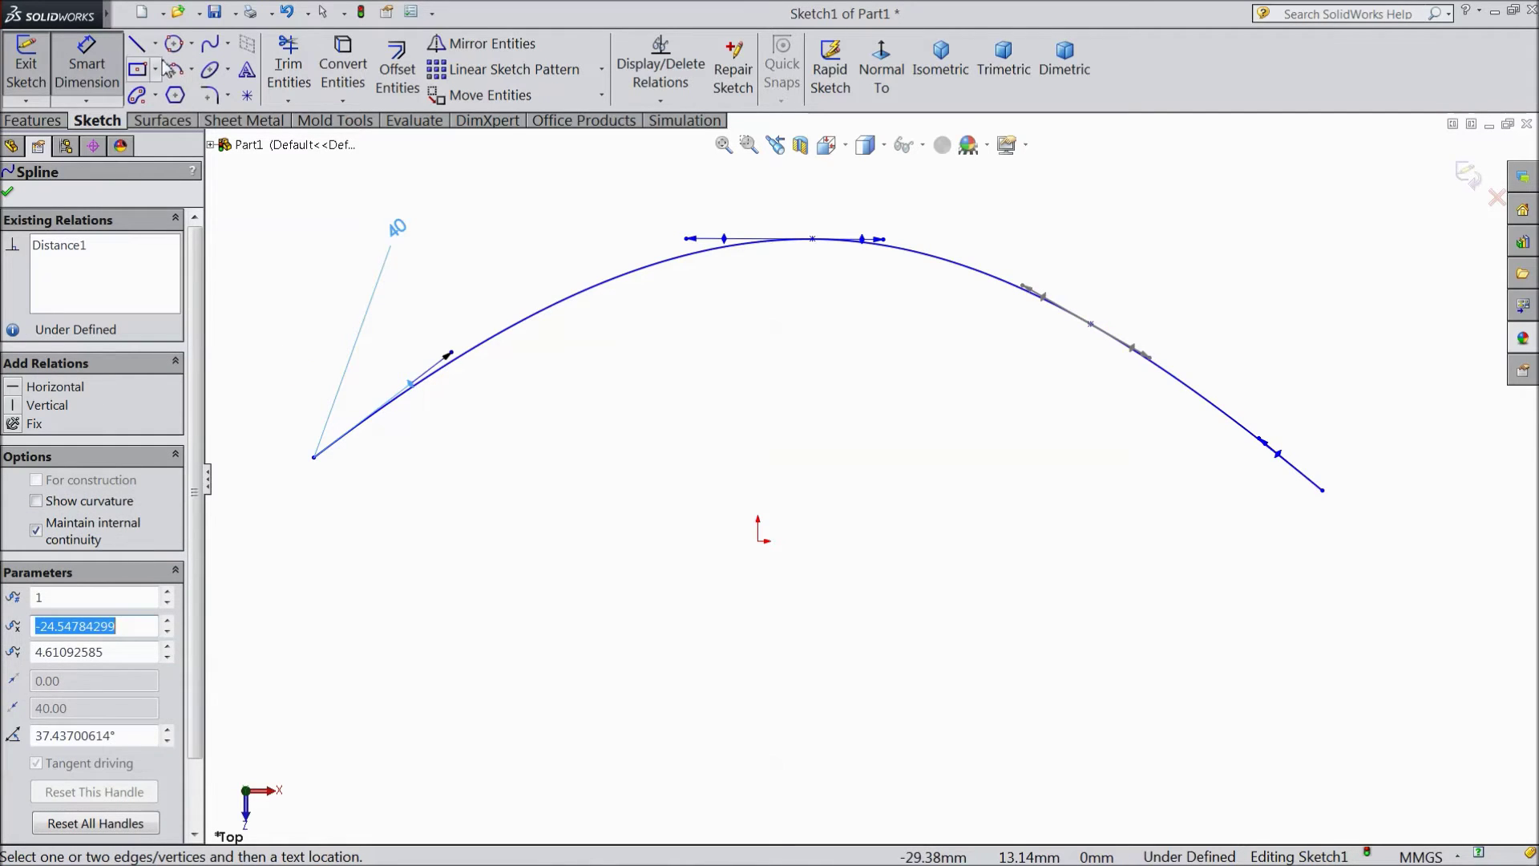
Sketch a horizontal line rightward from the spline's left endpoint and stop the Line tool.
{"action": "left_click", "coordinate": [136, 46]}
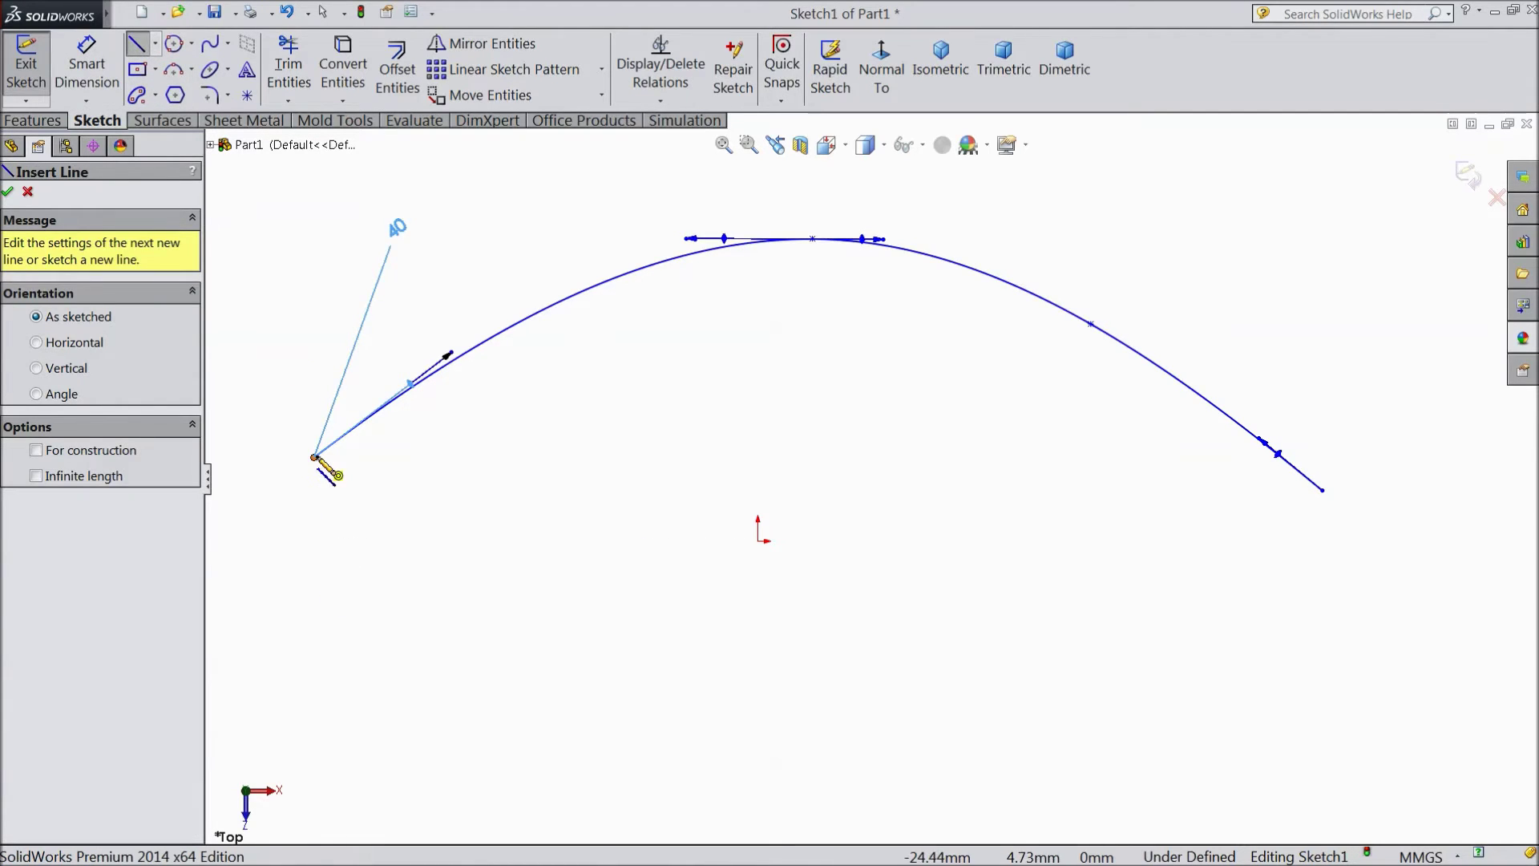
{"action": "left_click", "coordinate": [314, 458]}
{"action": "left_click", "coordinate": [552, 458]}
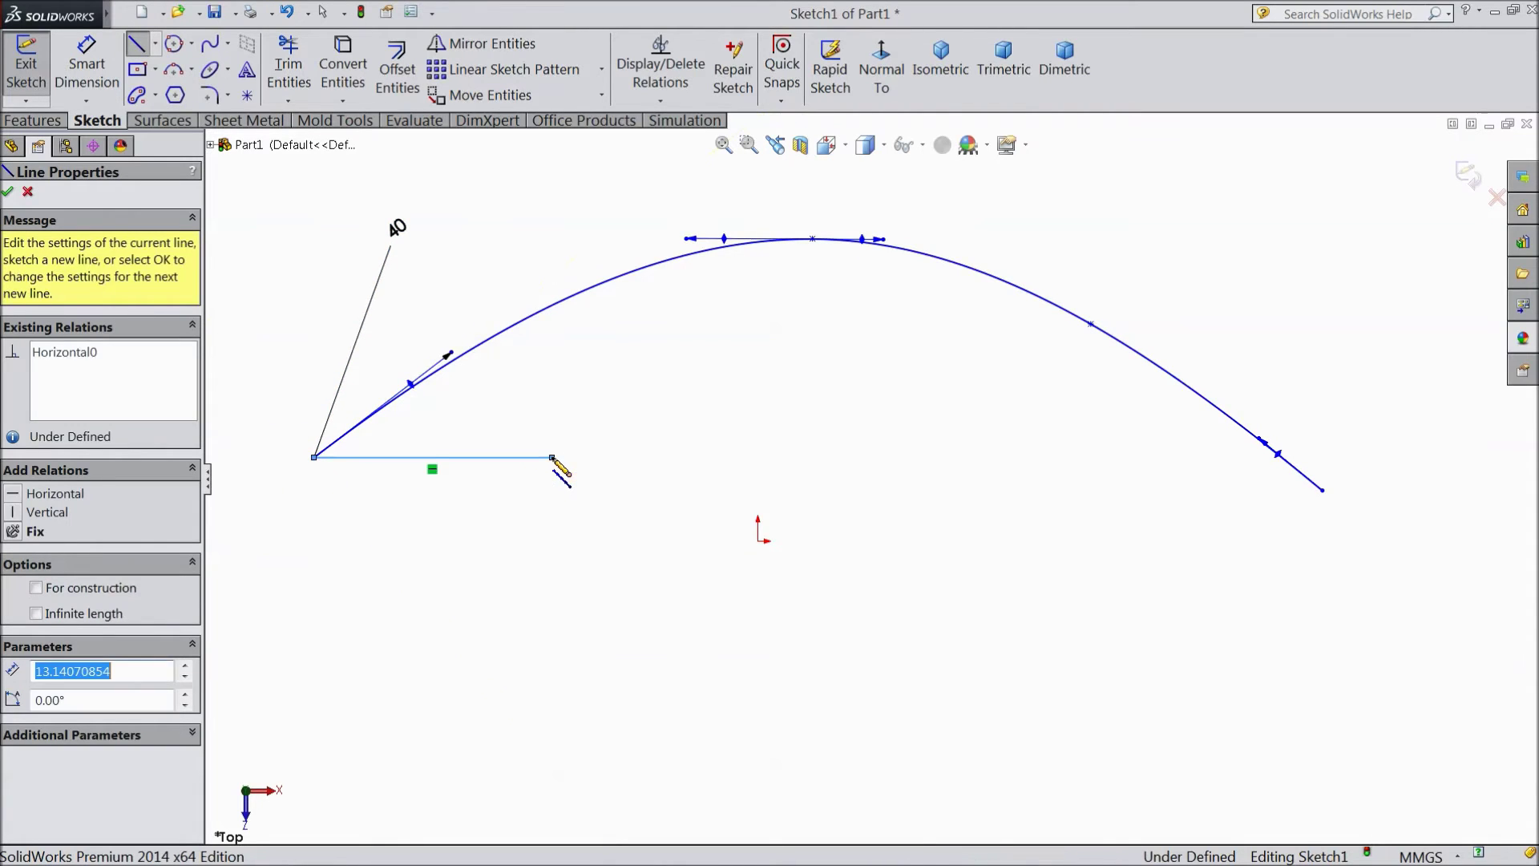
{"action": "right_click", "coordinate": [579, 466]}
{"action": "left_click", "coordinate": [629, 255]}
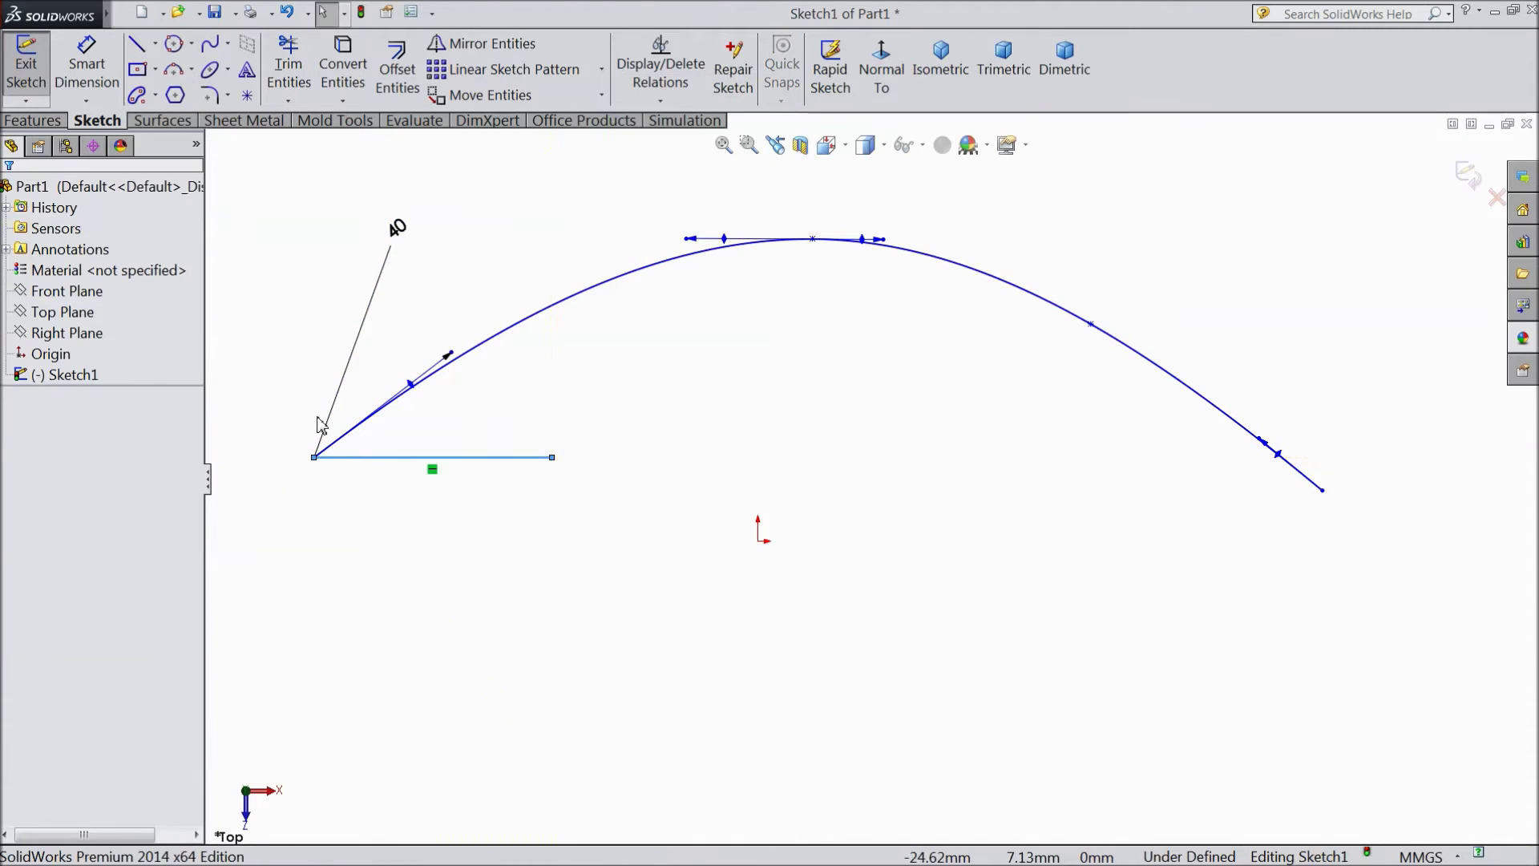
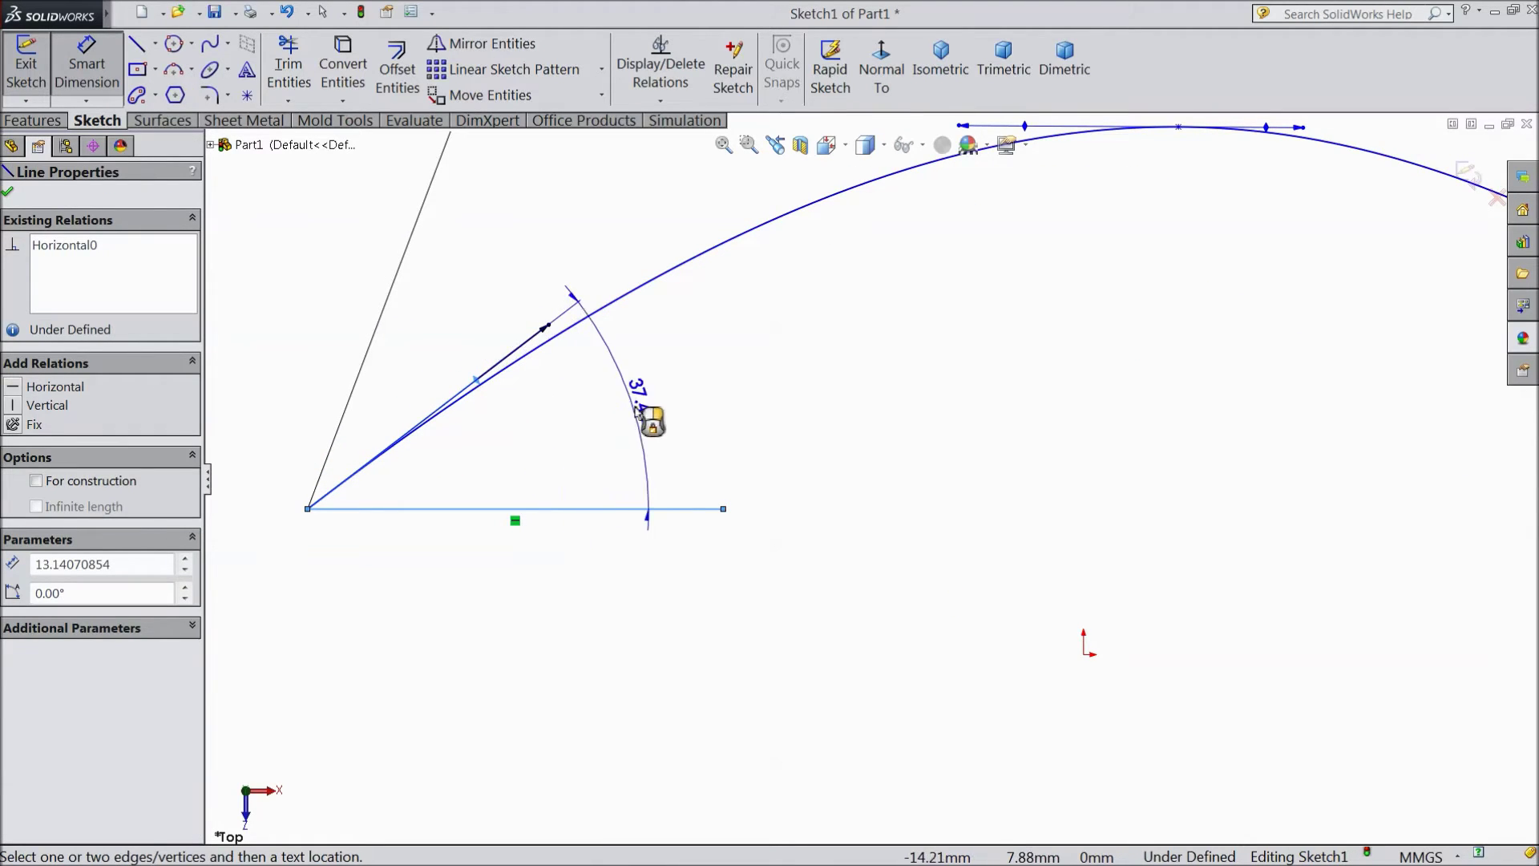
Dimension the spline's start tangent handle at a 60° angle.
{"action": "left_click", "coordinate": [681, 387]}
{"action": "type", "text": "60"}
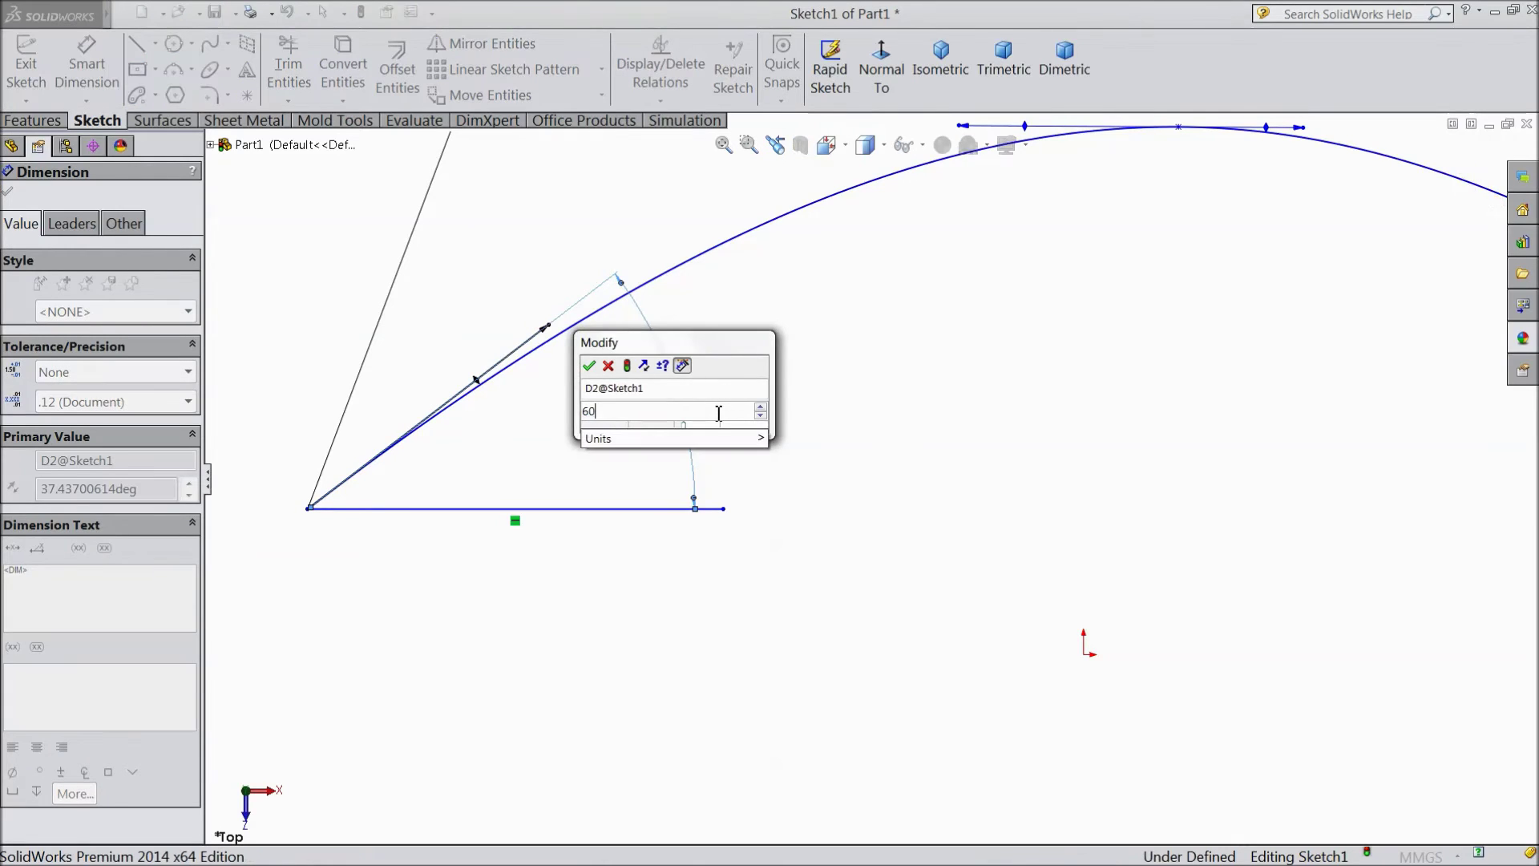
{"action": "left_click", "coordinate": [588, 366]}
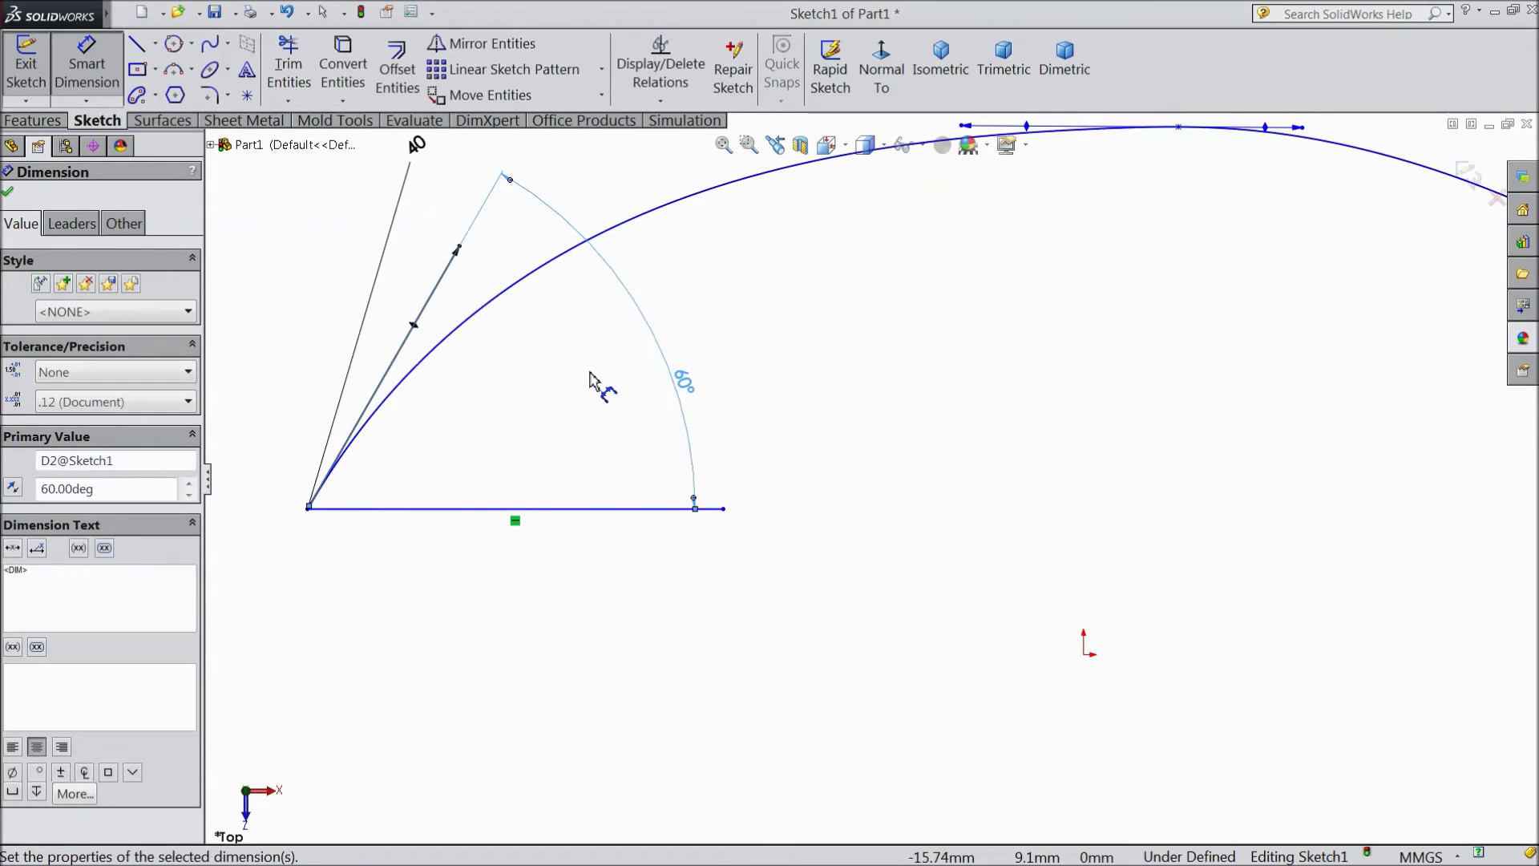
{"action": "key", "text": "z"}
{"action": "key", "text": "z"}
{"action": "scroll", "coordinate": [1055, 440], "scroll_direction": "down", "scroll_amount": 2}
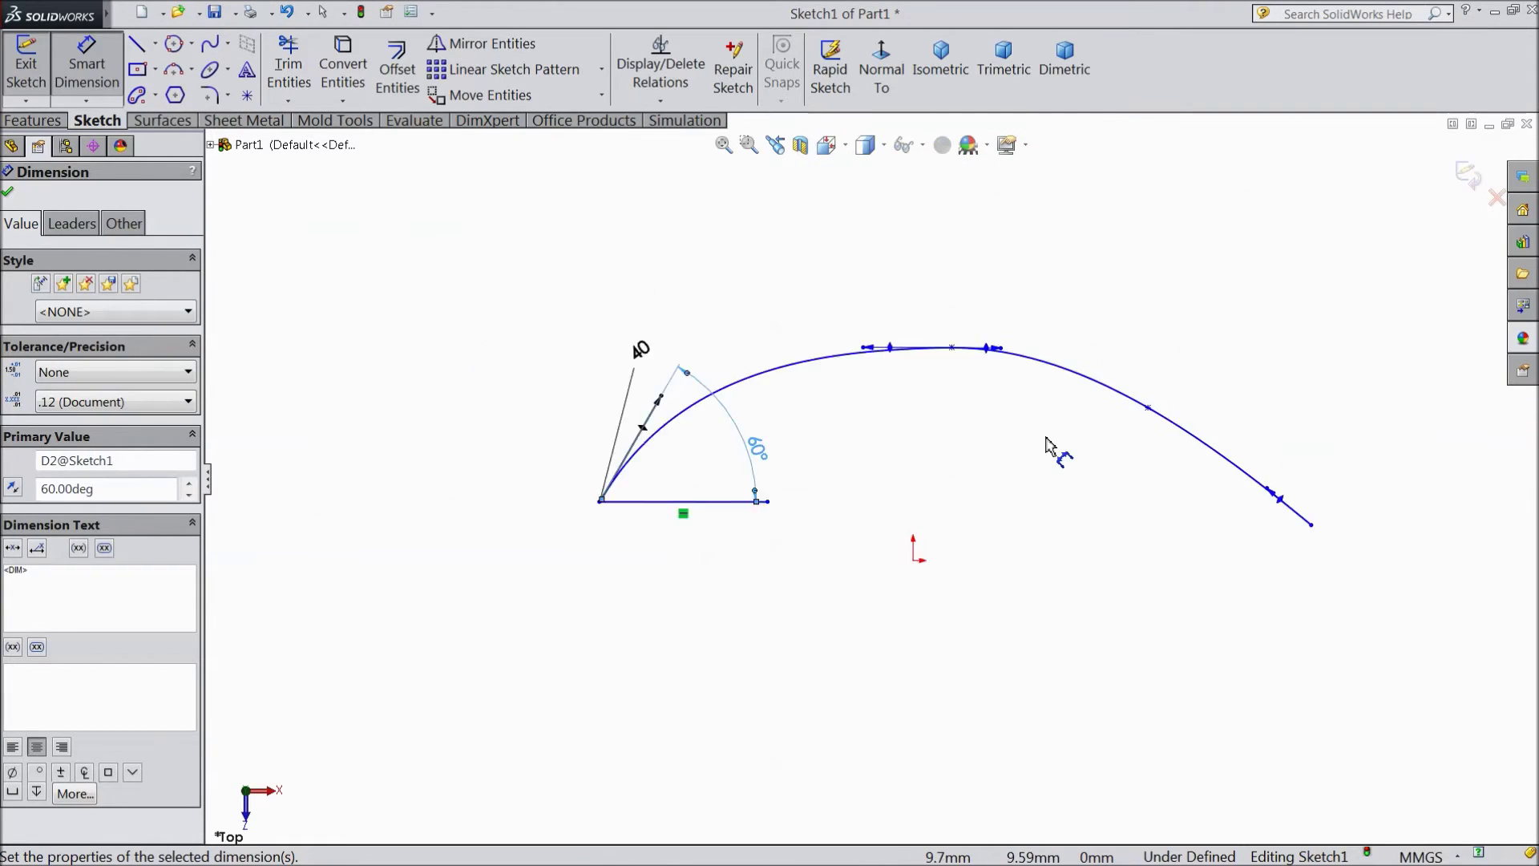
{"action": "scroll", "coordinate": [880, 459], "scroll_direction": "down", "scroll_amount": 3}
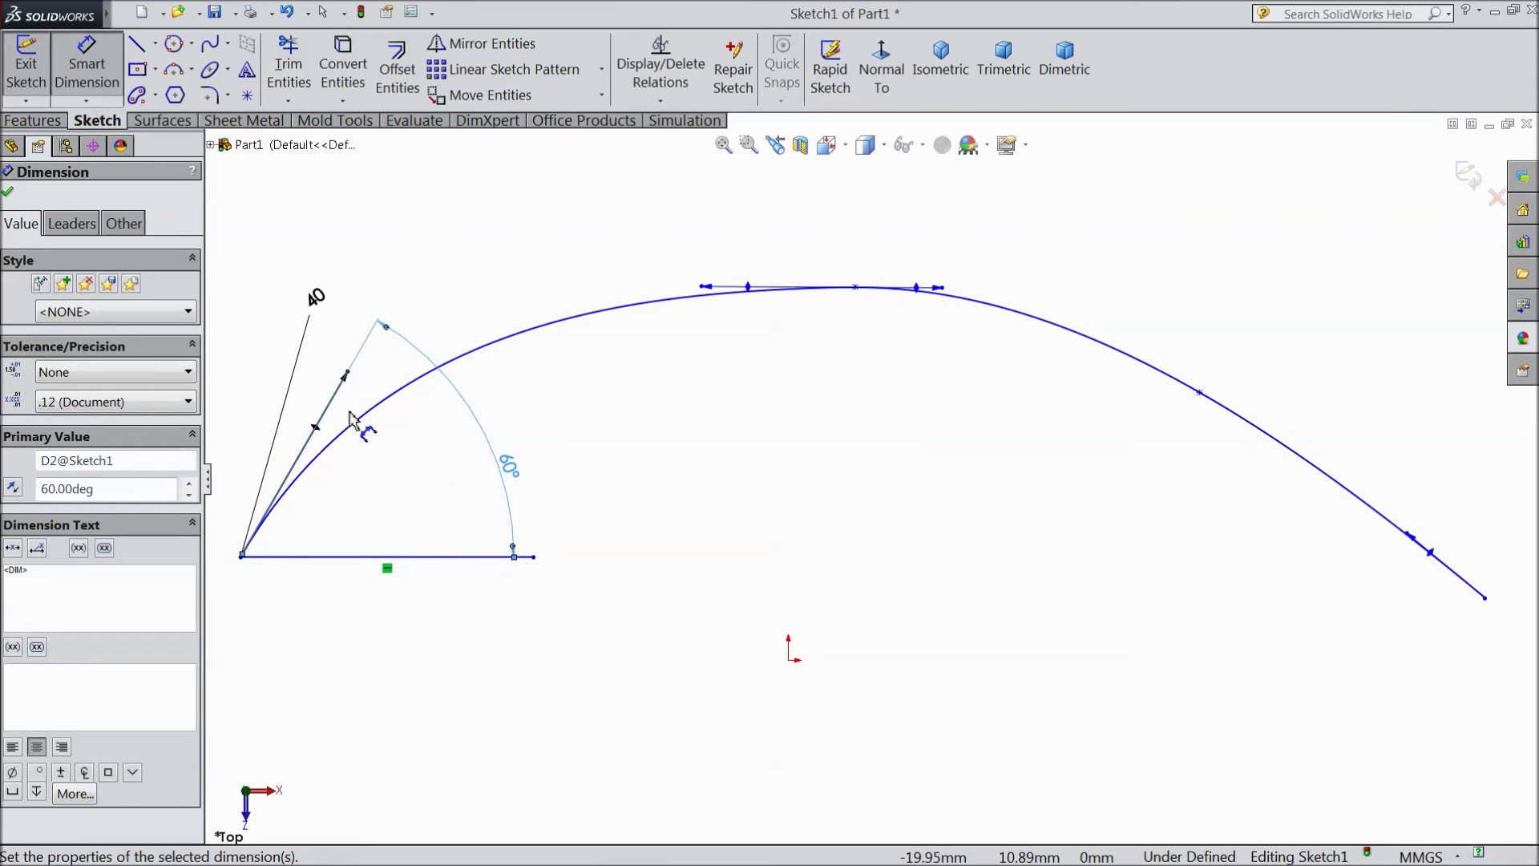
Change the 40 mm start-point distance dimension to 20 mm.
{"action": "double_click", "coordinate": [316, 299]}
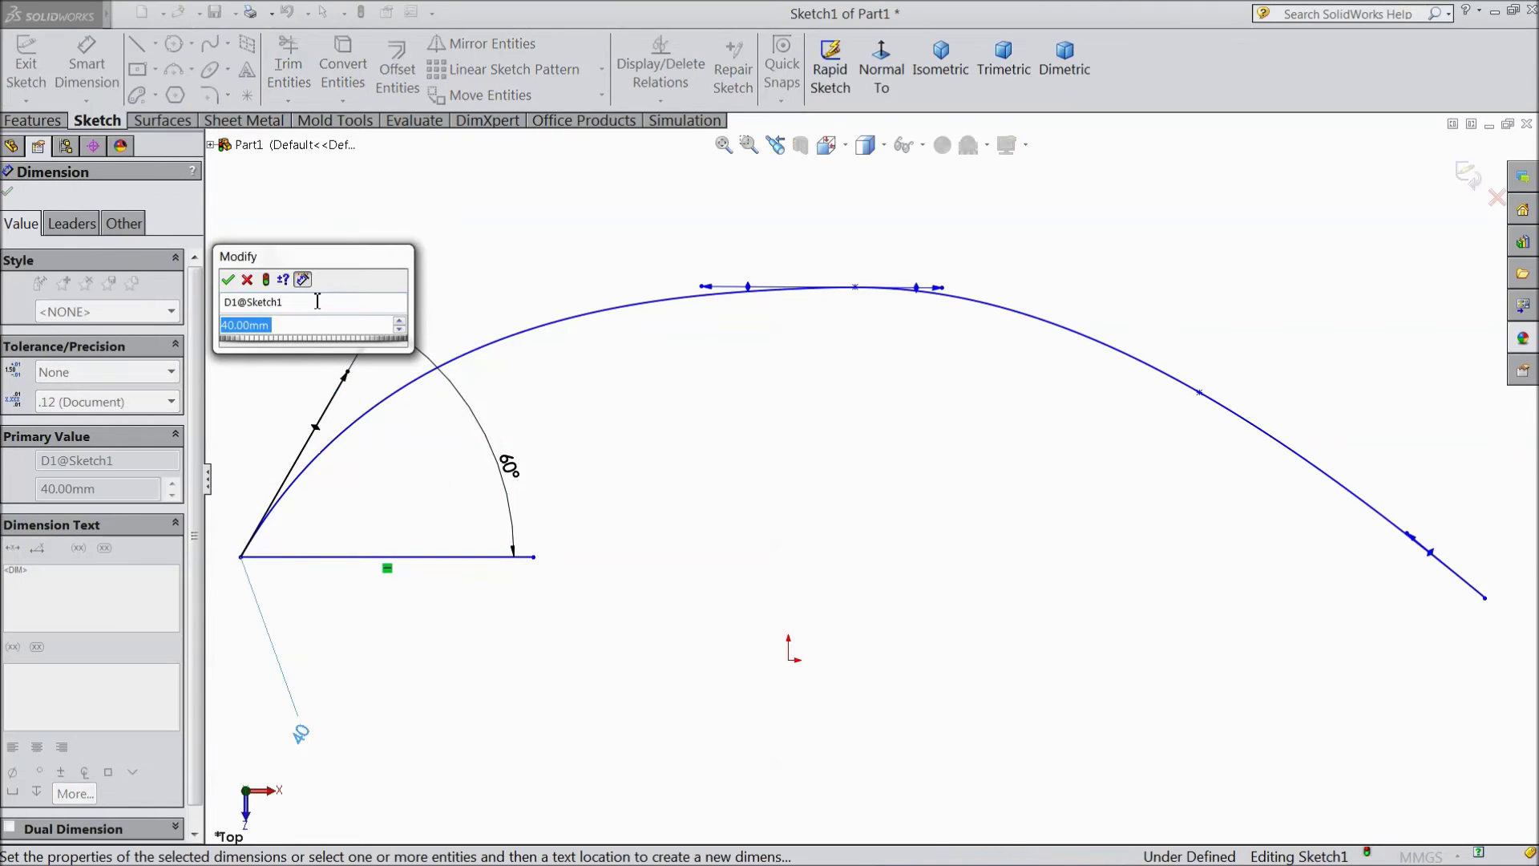
{"action": "type", "text": "20"}
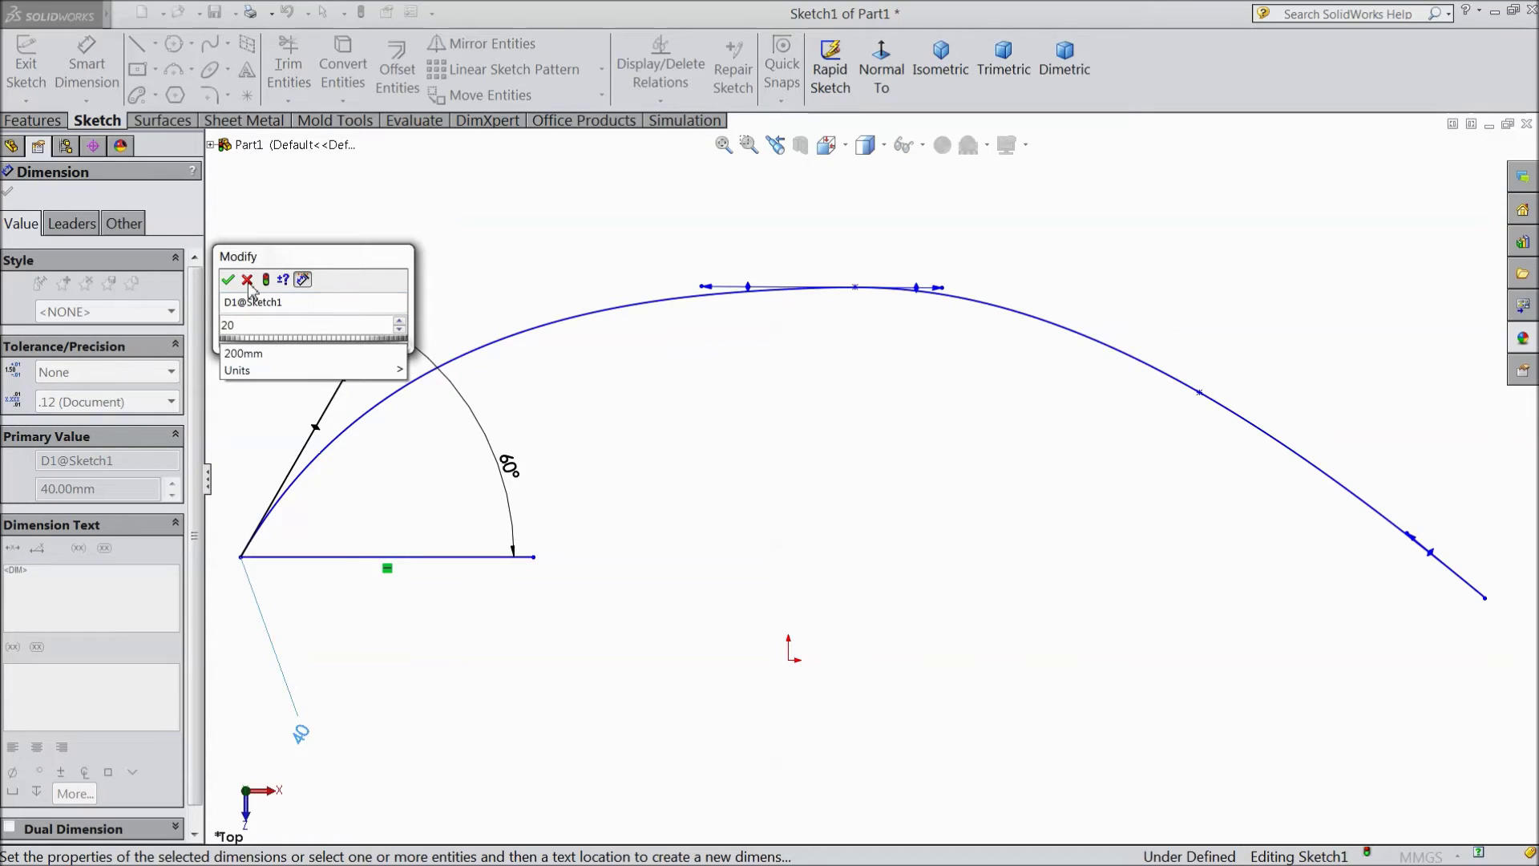
{"action": "left_click", "coordinate": [227, 282]}
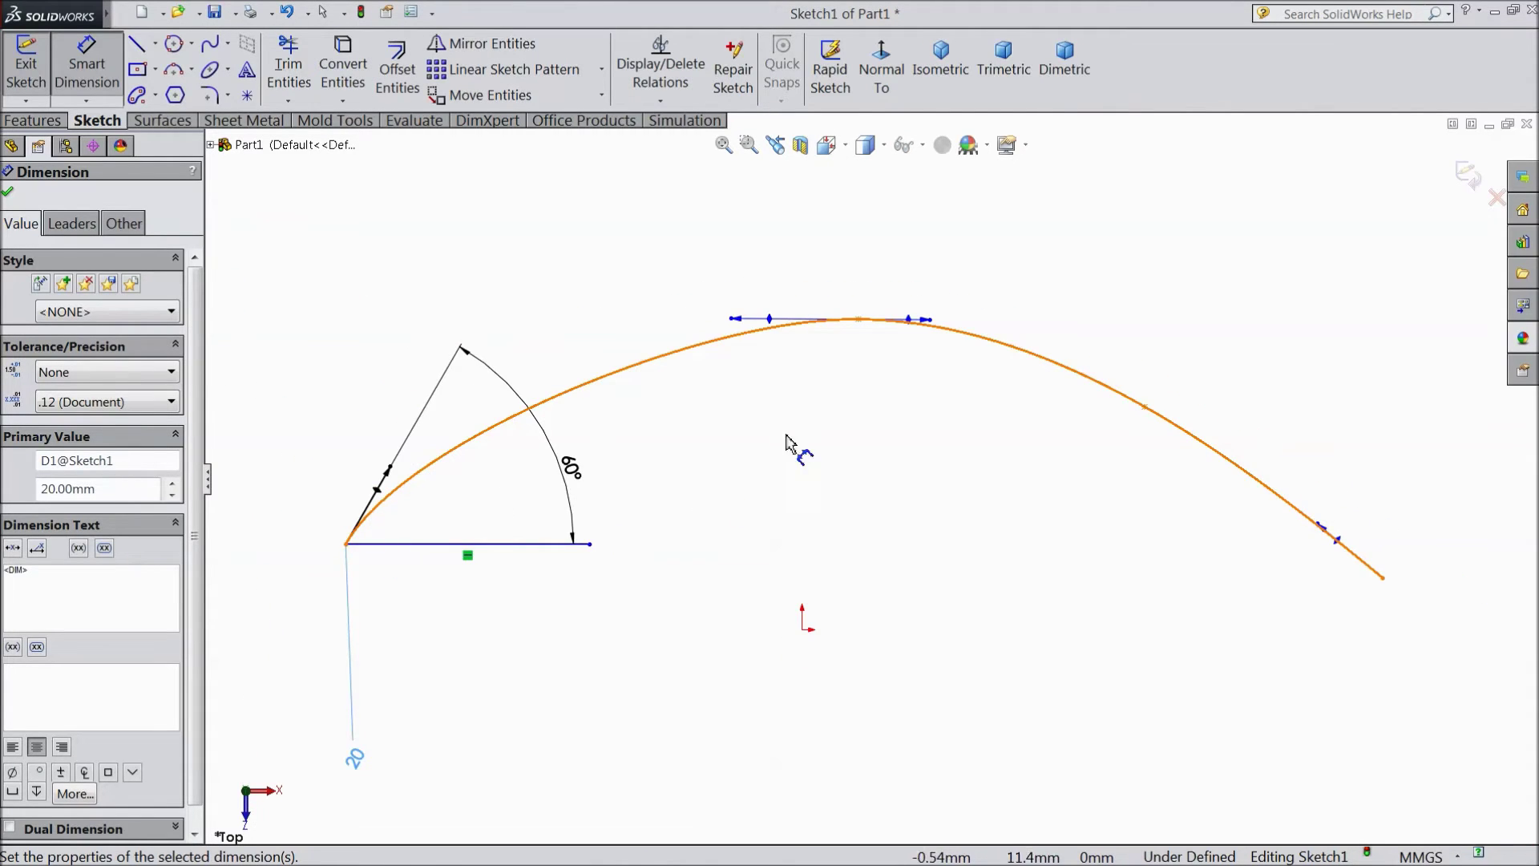
{"action": "scroll", "coordinate": [910, 343], "scroll_direction": "down", "scroll_amount": 2}
{"action": "scroll", "coordinate": [708, 357], "scroll_direction": "down", "scroll_amount": 1}
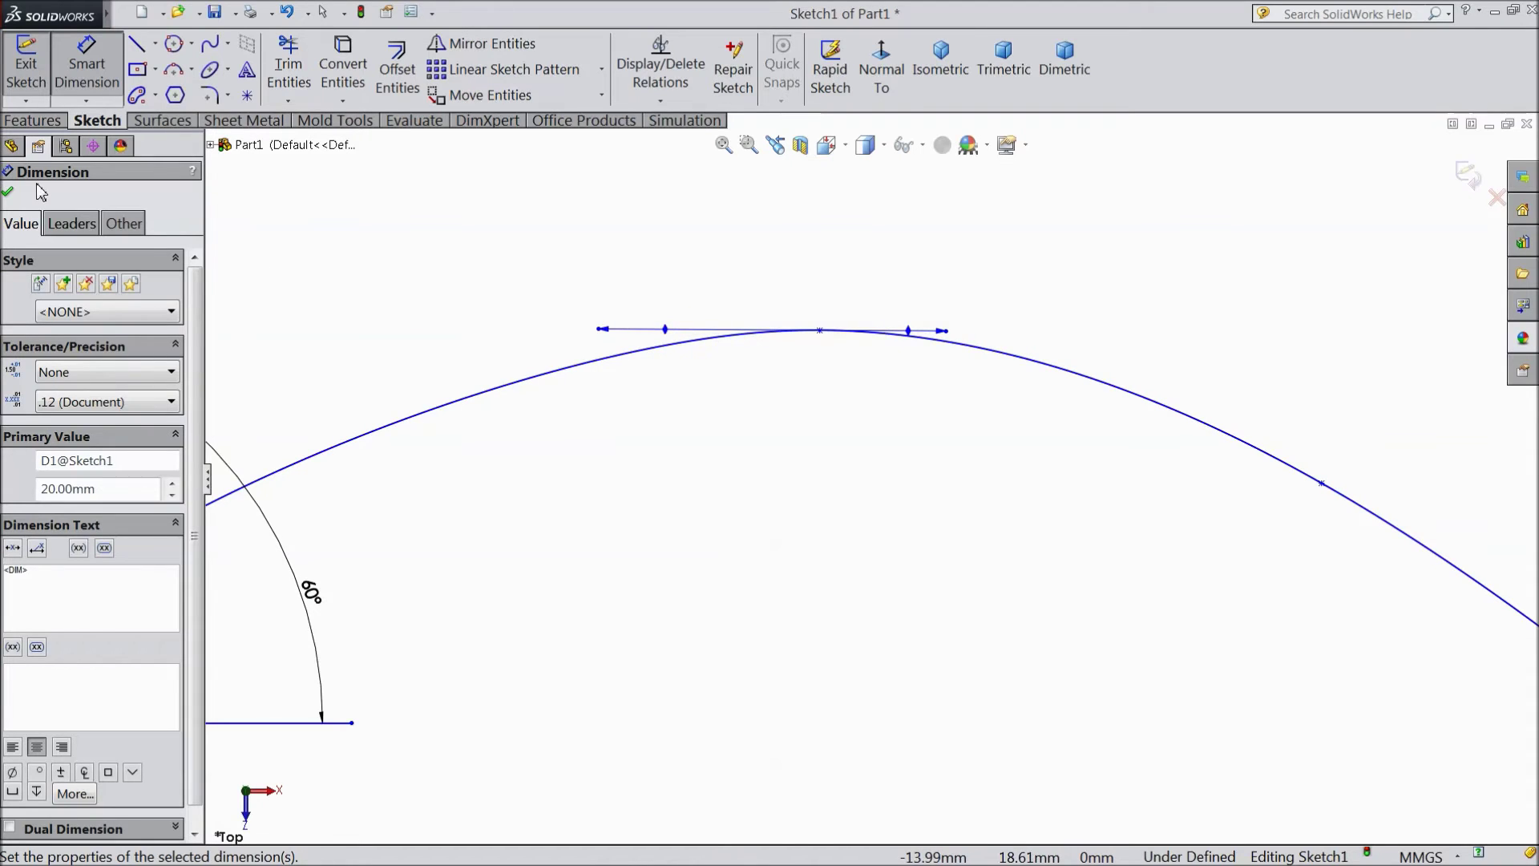
Add a Horizontal relation to the spline's apex handle.
{"action": "left_click", "coordinate": [9, 195]}
{"action": "left_click", "coordinate": [668, 339]}
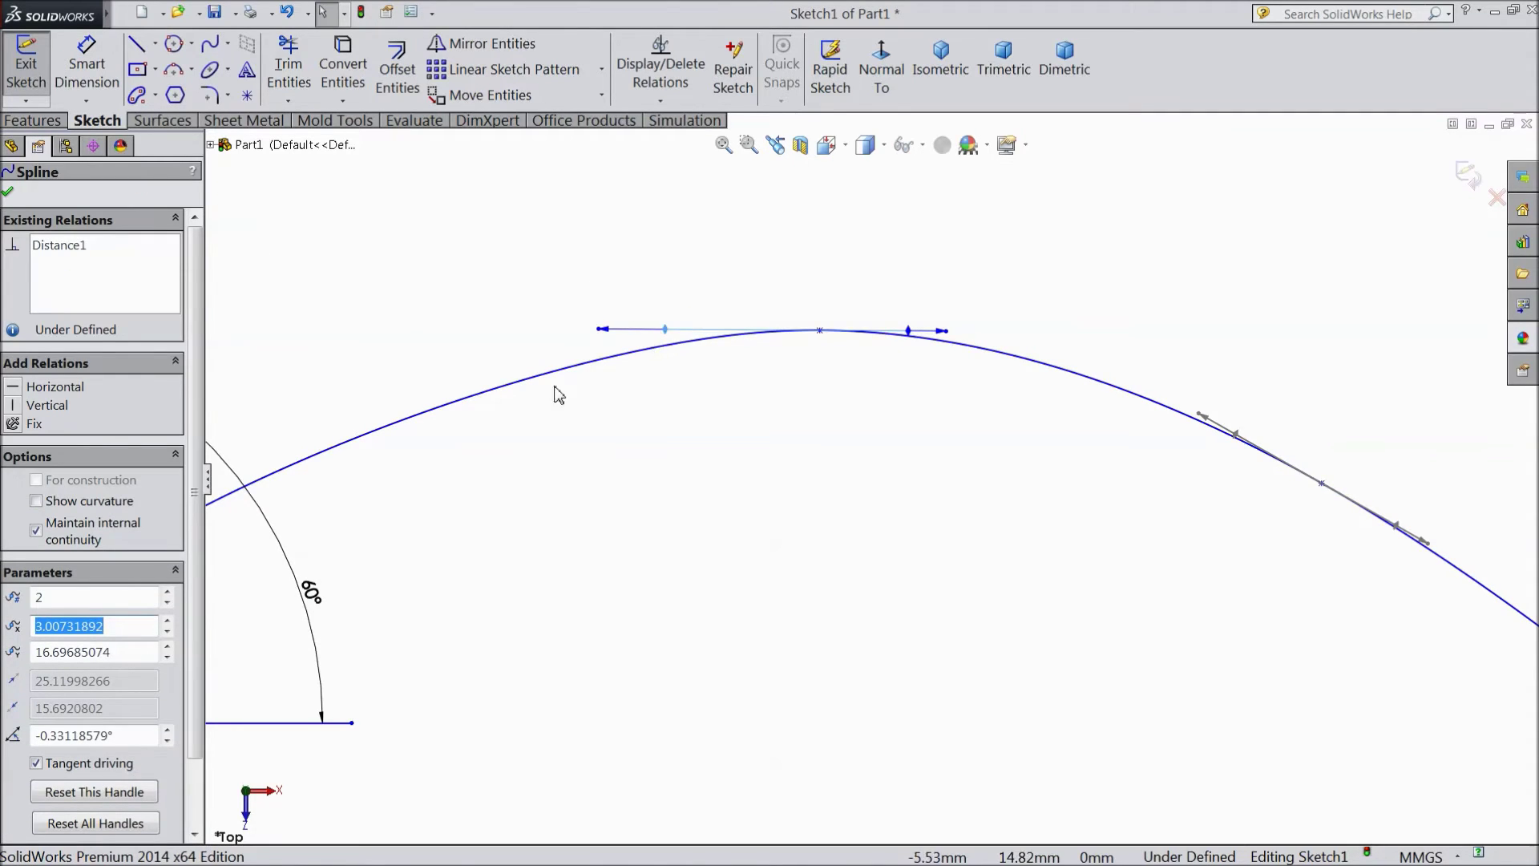
{"action": "left_click", "coordinate": [54, 387]}
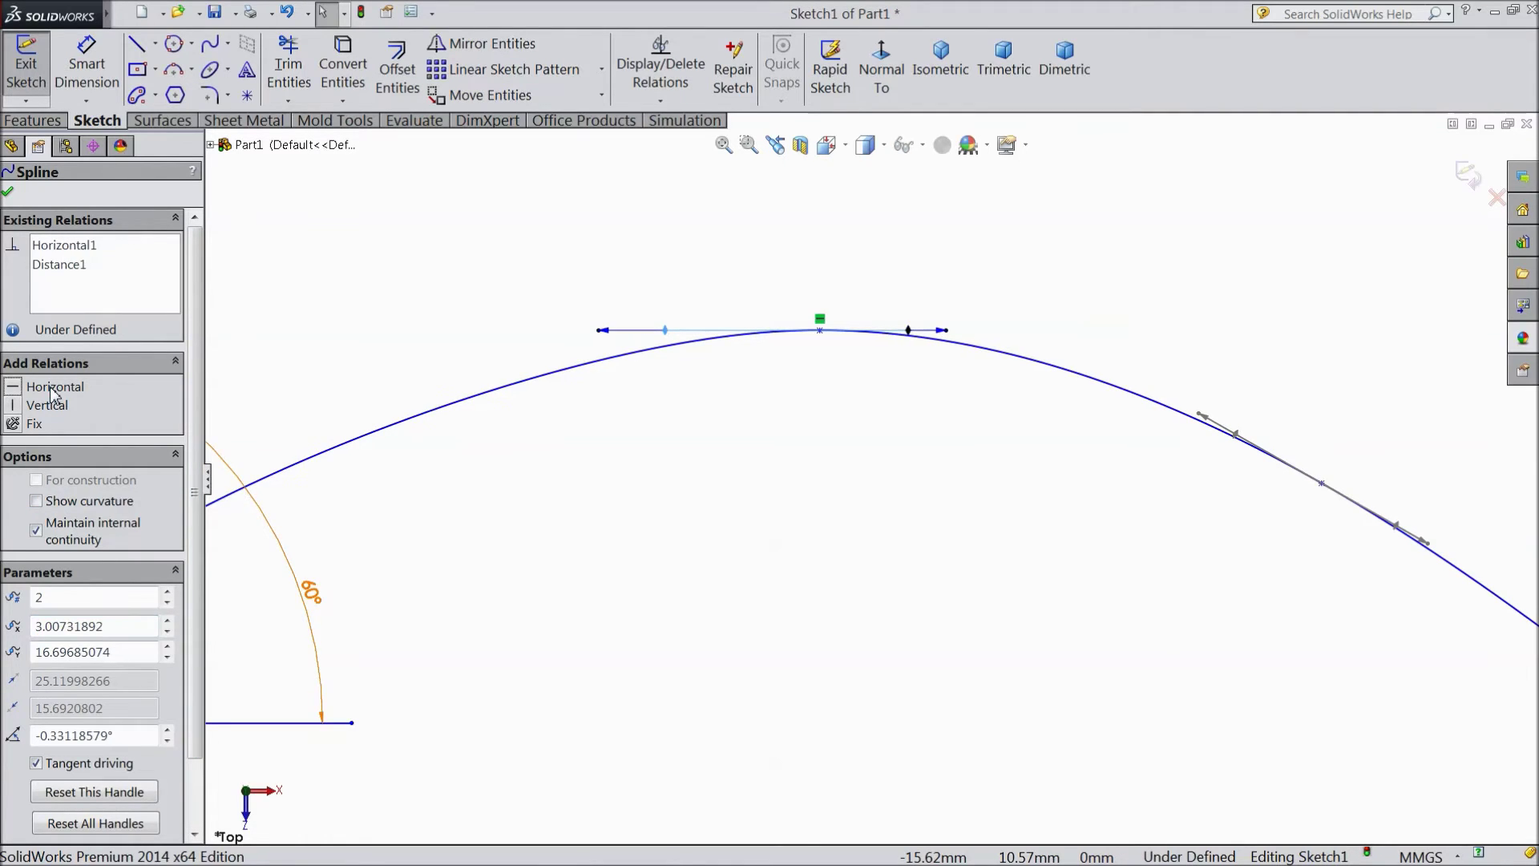
{"action": "scroll", "coordinate": [838, 354], "scroll_direction": "down", "scroll_amount": 3}
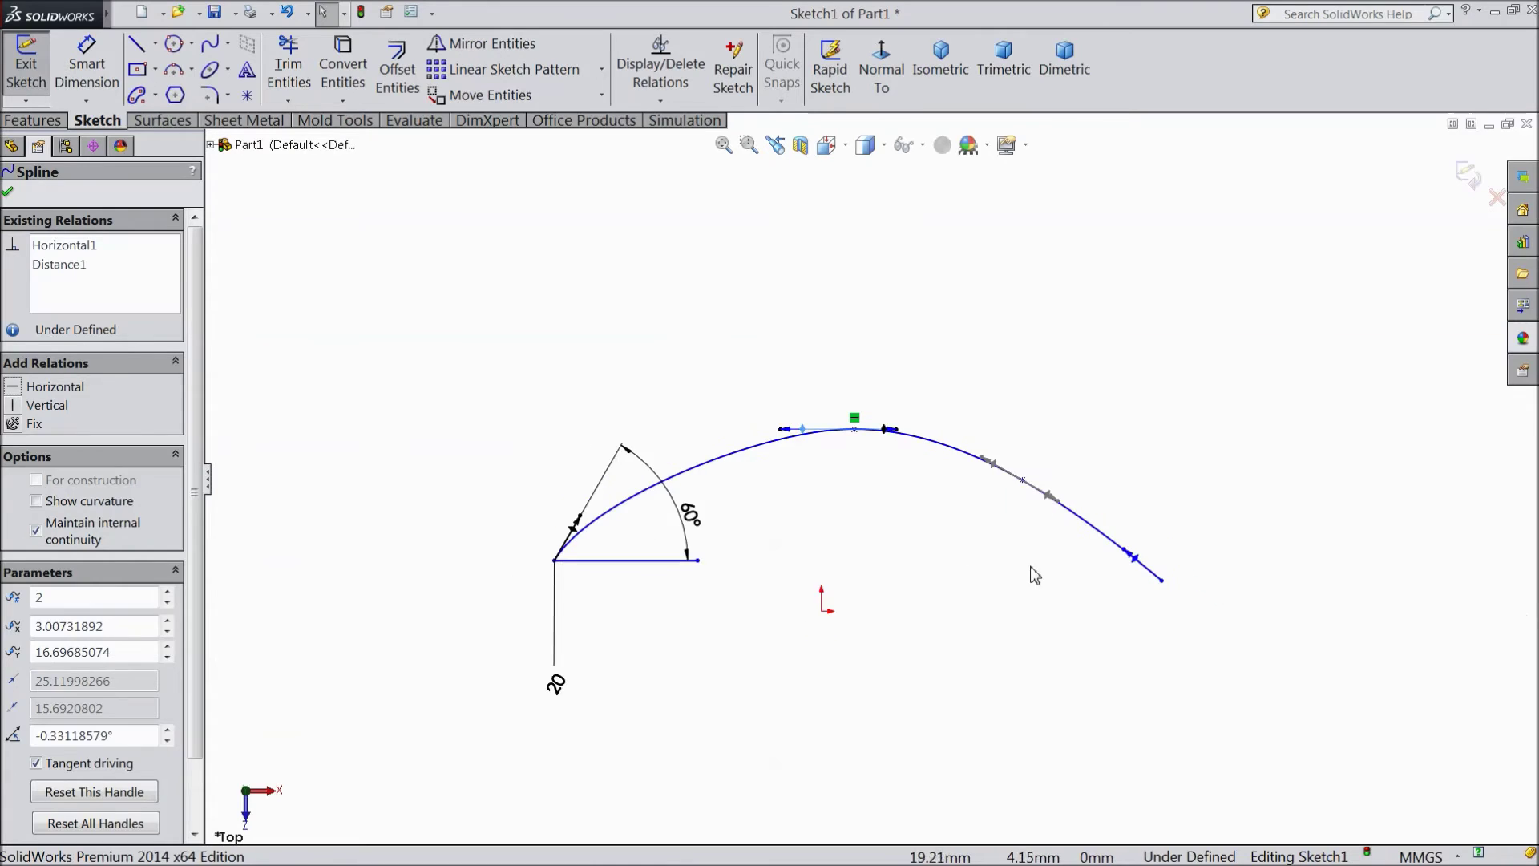
{"action": "scroll", "coordinate": [1108, 563], "scroll_direction": "up", "scroll_amount": 5}
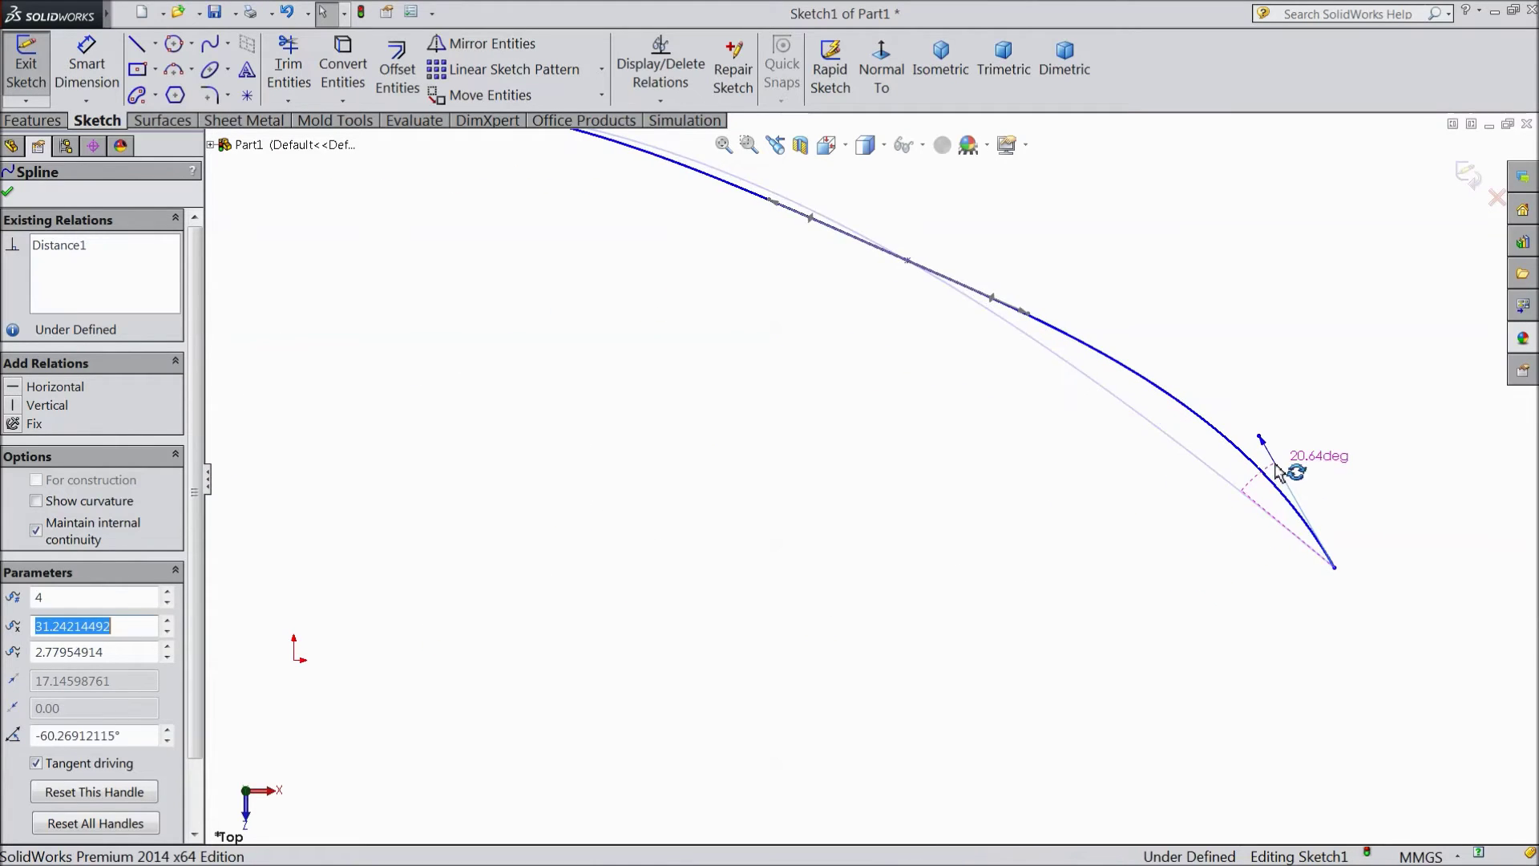
Make the end handle vertical and lengthen it so the curve drops straight down.
{"action": "left_click_drag", "start_coordinate": [1277, 471], "coordinate": [1281, 479]}
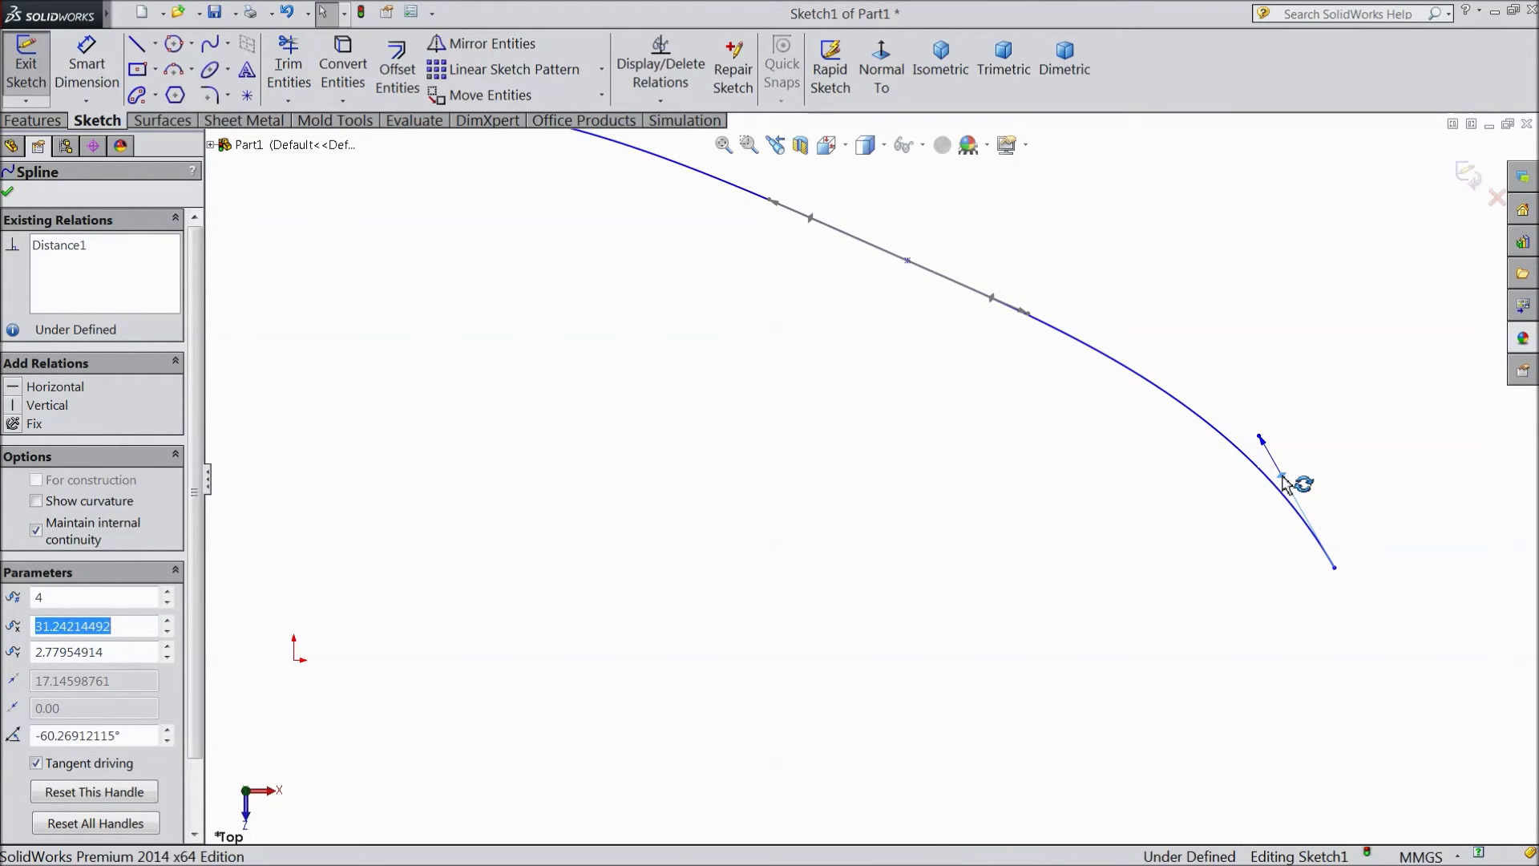
{"action": "left_click", "coordinate": [42, 410]}
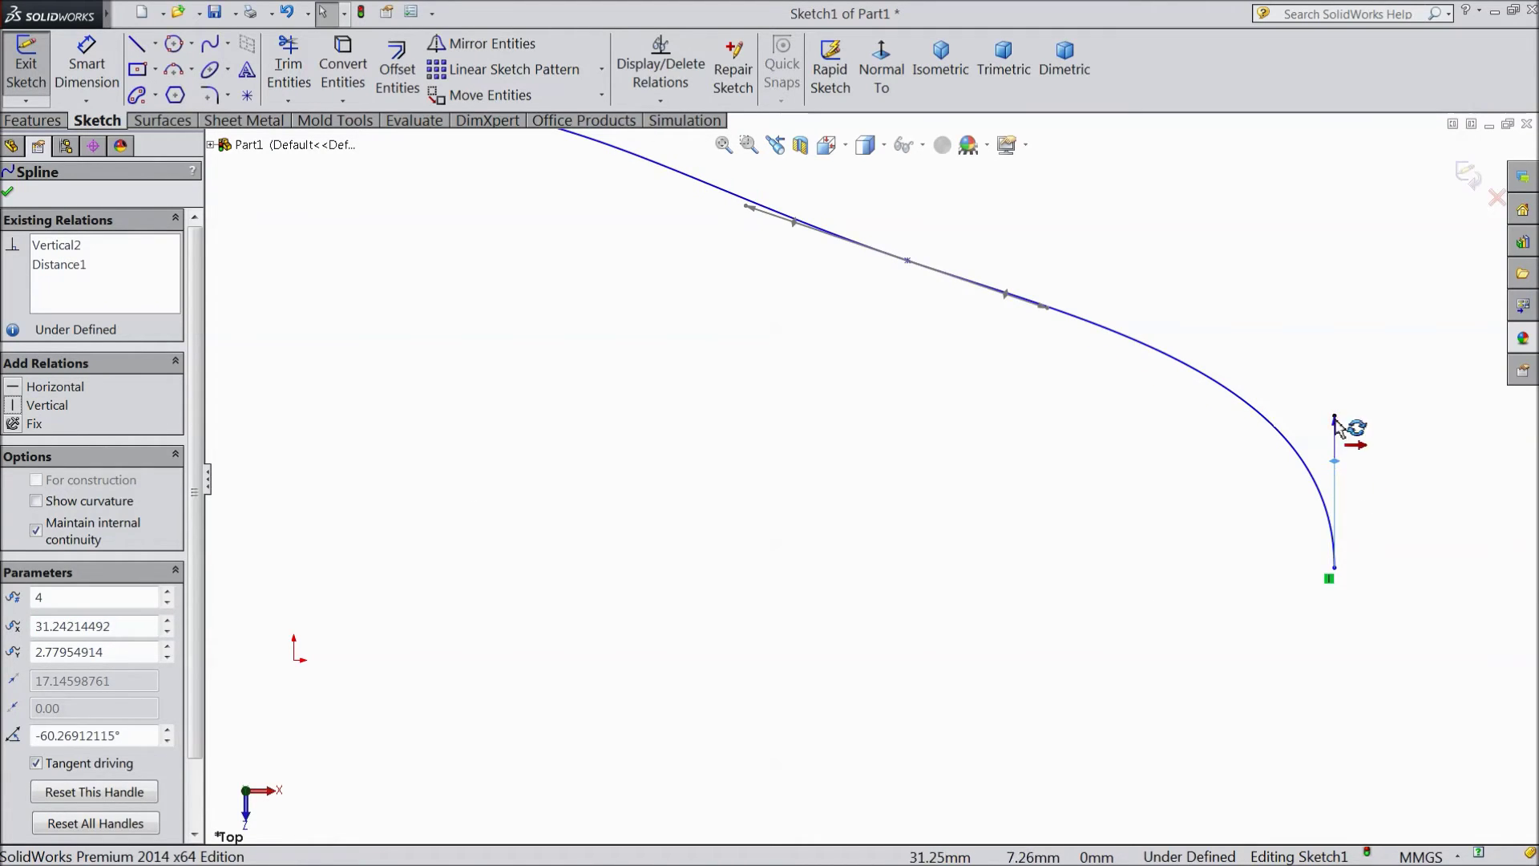
{"action": "mouse_move", "coordinate": [1334, 421]}
{"action": "left_mouse_down"}
{"action": "mouse_move", "coordinate": [1325, 258]}
{"action": "mouse_move", "coordinate": [1334, 470]}
{"action": "left_mouse_up"}
{"action": "scroll", "coordinate": [560, 470], "scroll_direction": "up", "scroll_amount": 3}
{"action": "scroll", "coordinate": [542, 441], "scroll_direction": "down", "scroll_amount": 2}
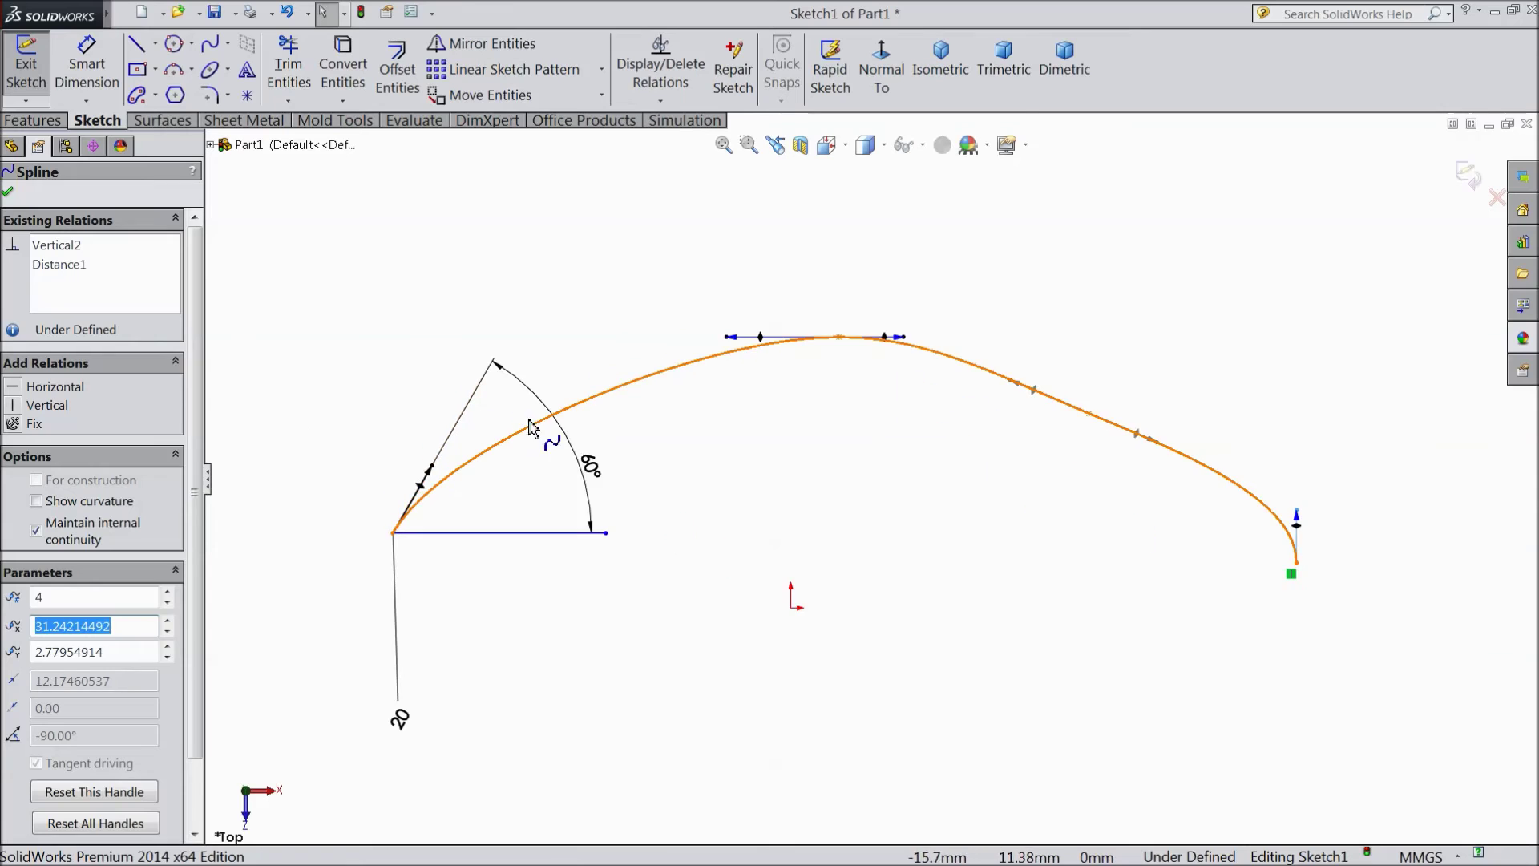
{"action": "scroll", "coordinate": [589, 547], "scroll_direction": "down", "scroll_amount": 1}
{"action": "scroll", "coordinate": [747, 613], "scroll_direction": "up", "scroll_amount": 1}
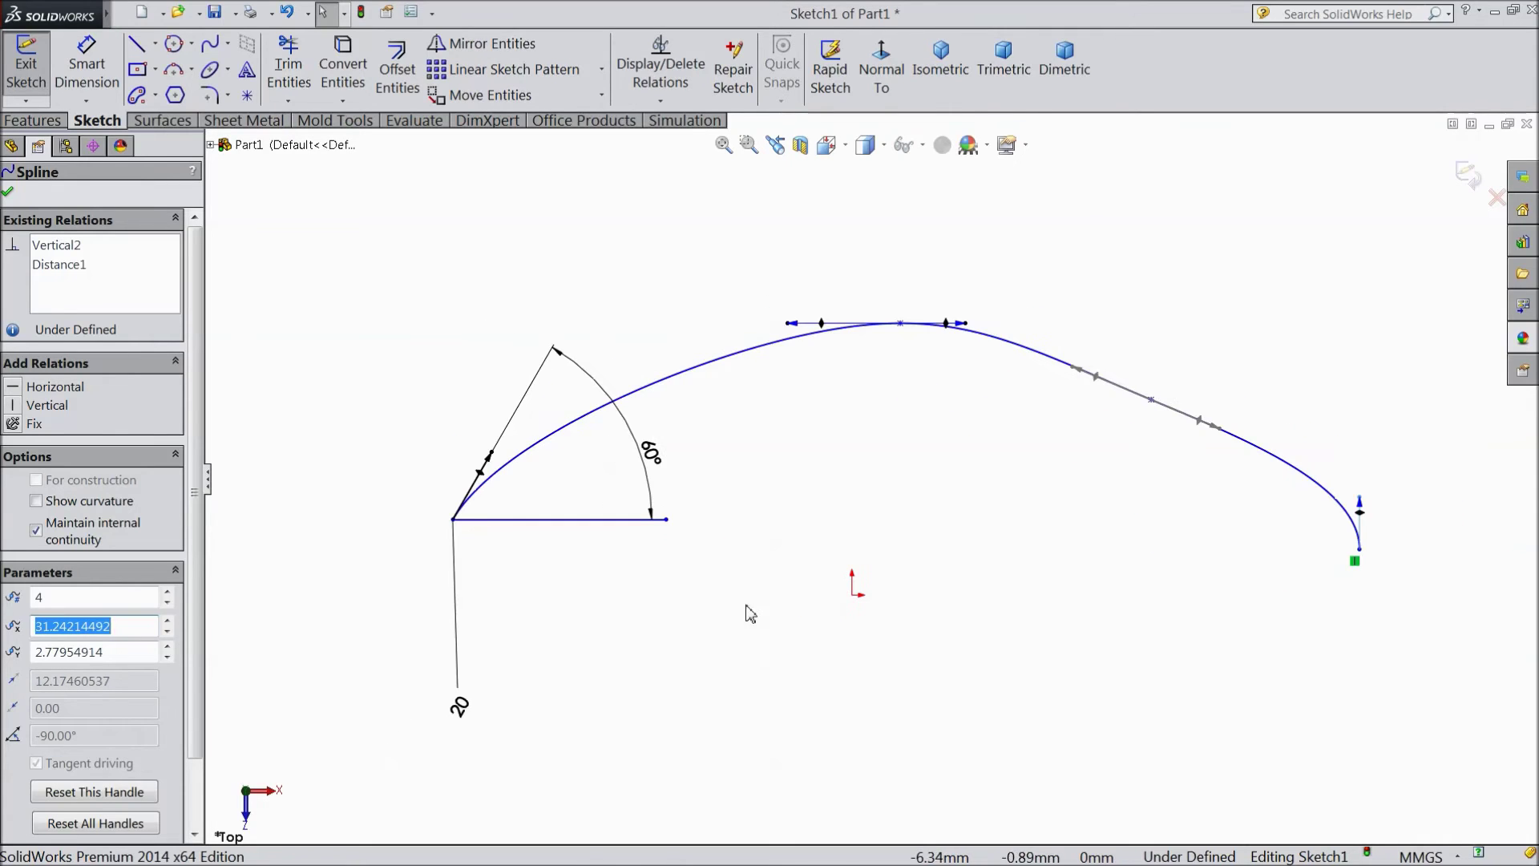
Draw a style spline with control vertices below the first spline and finish it.
{"action": "left_click", "coordinate": [230, 50]}
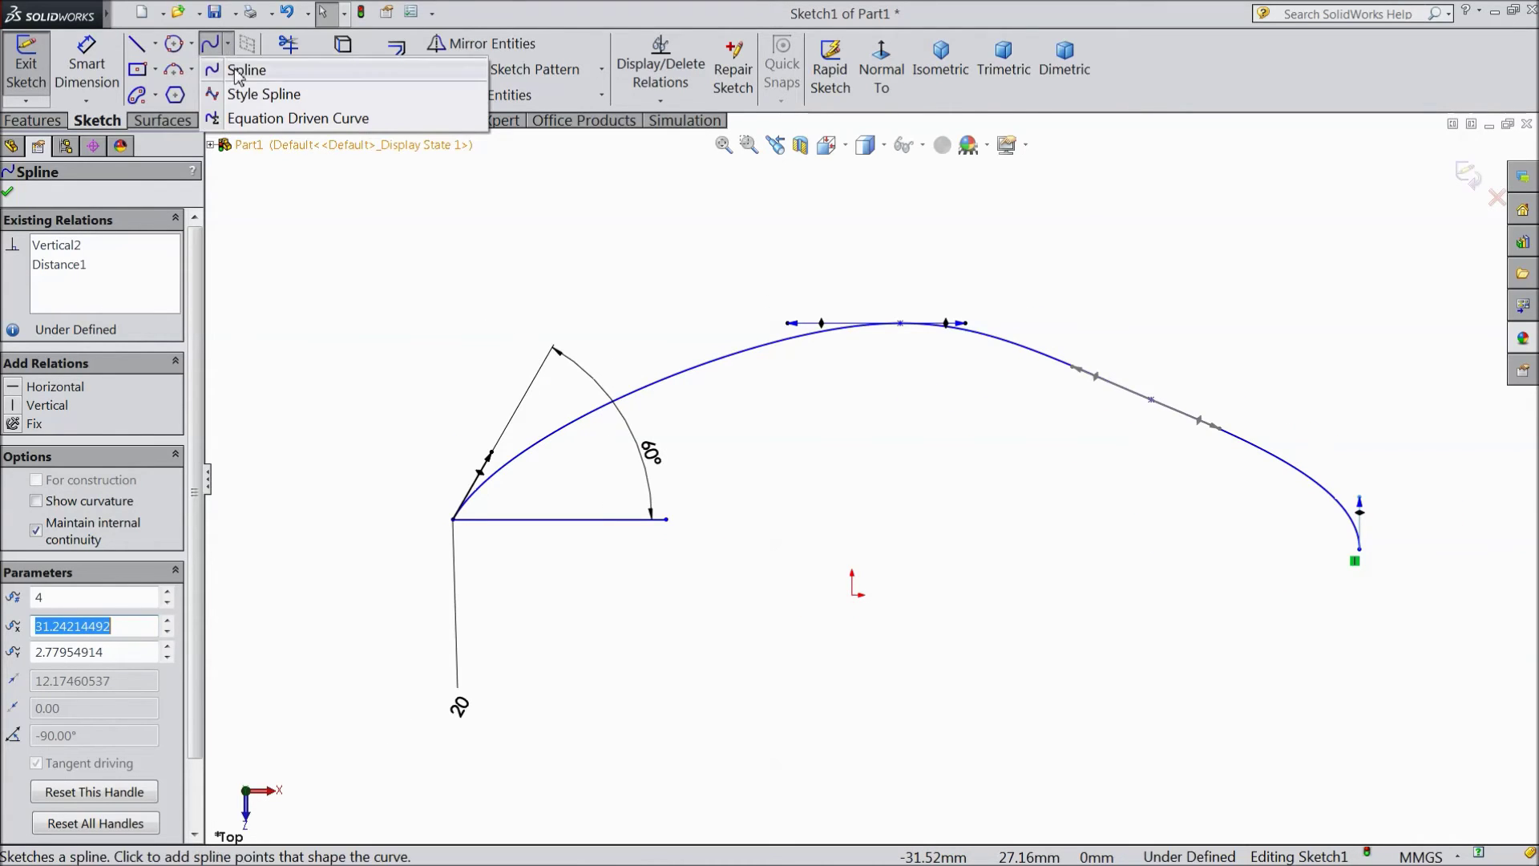
{"action": "left_click", "coordinate": [211, 45]}
{"action": "scroll", "coordinate": [875, 463], "scroll_direction": "up", "scroll_amount": 2}
{"action": "scroll", "coordinate": [841, 596], "scroll_direction": "up", "scroll_amount": 2}
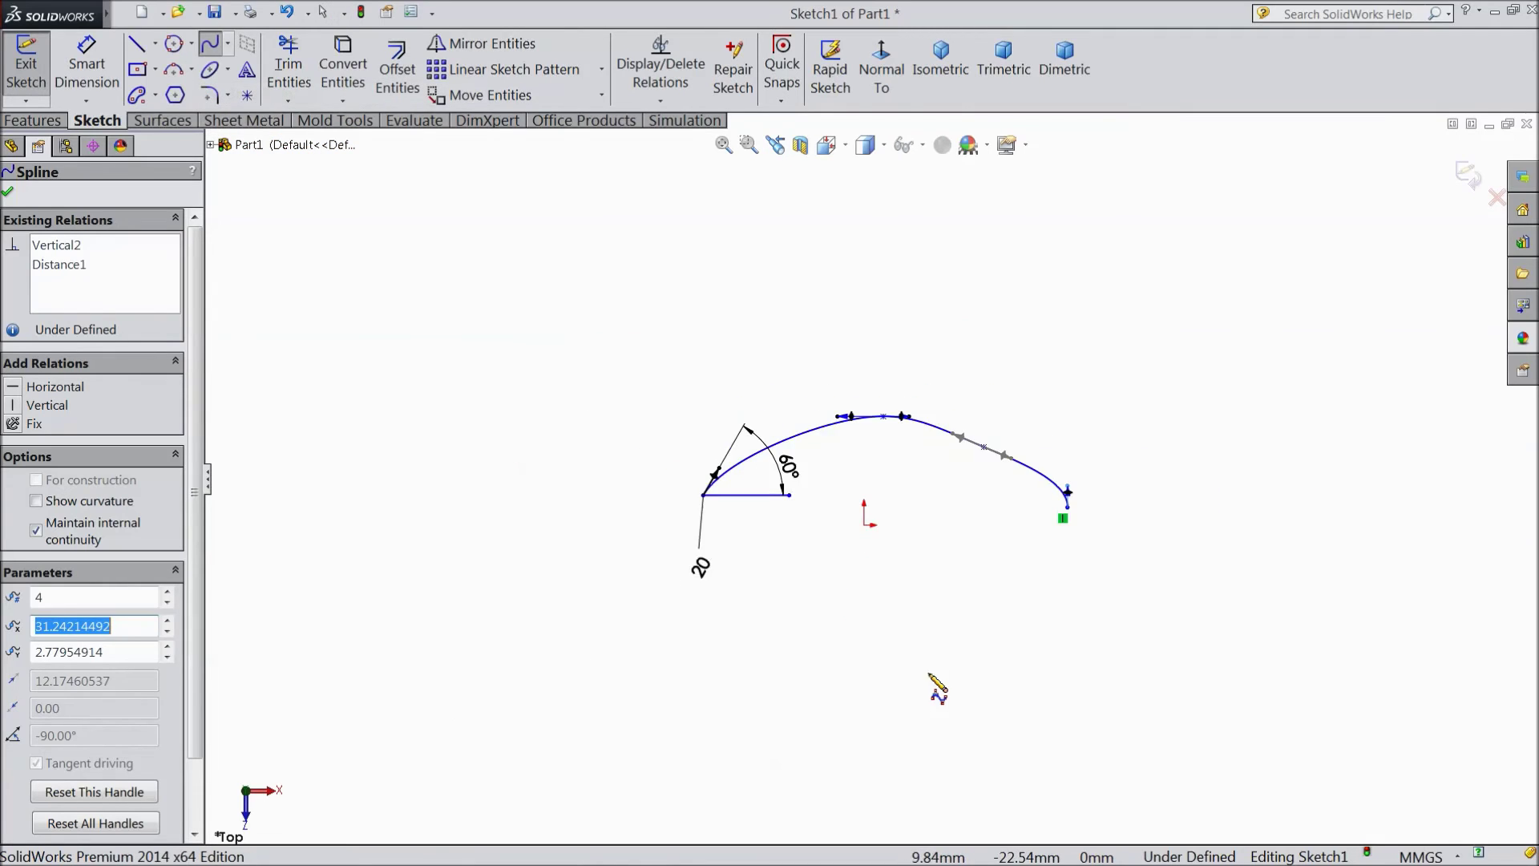
{"action": "scroll", "coordinate": [931, 686], "scroll_direction": "down", "scroll_amount": 4}
{"action": "left_click", "coordinate": [484, 589]}
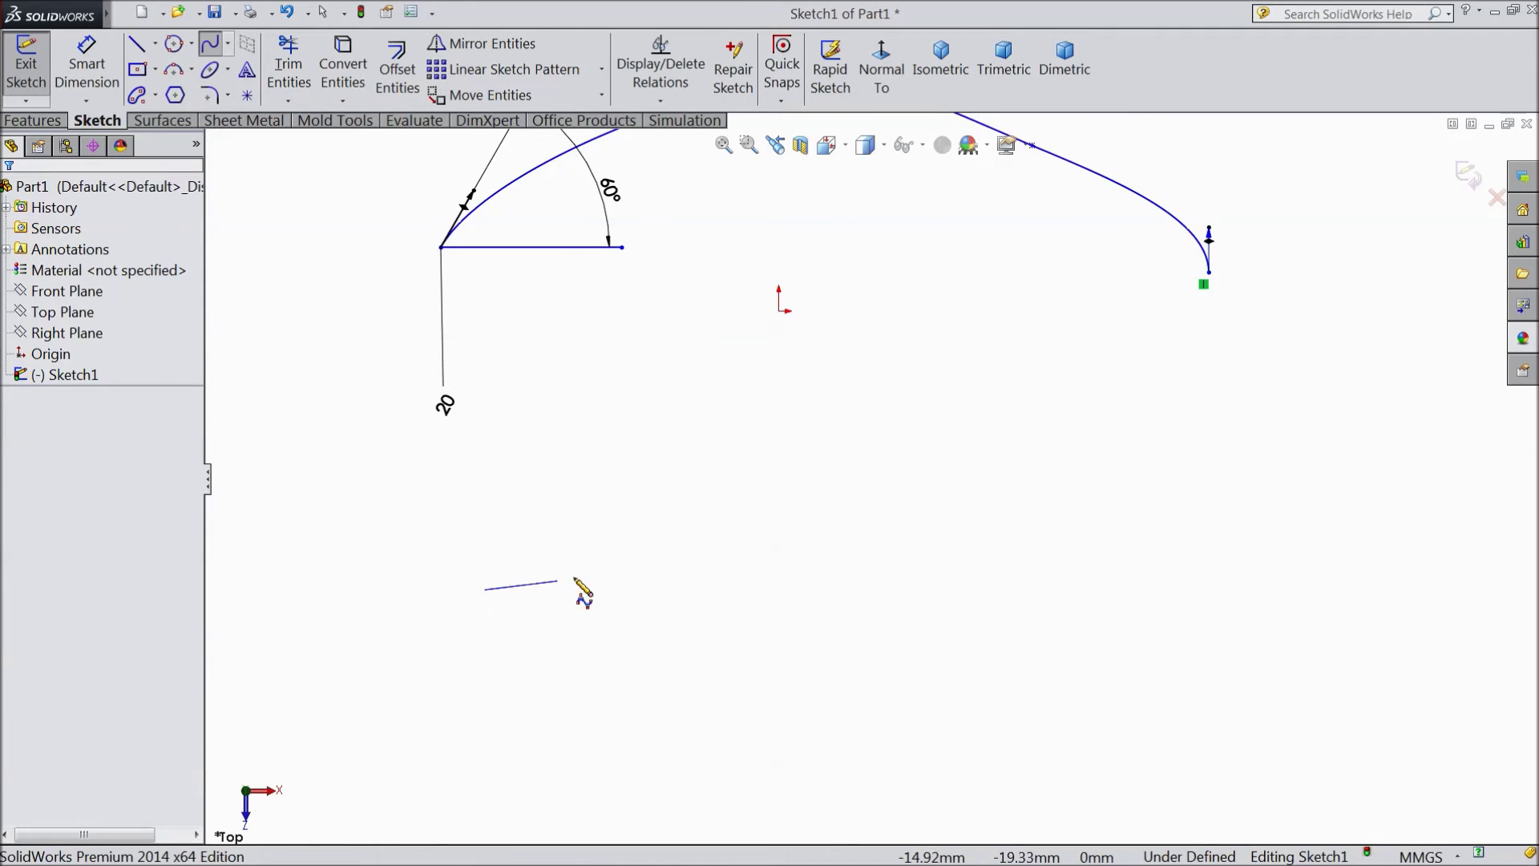
{"action": "left_click", "coordinate": [843, 516]}
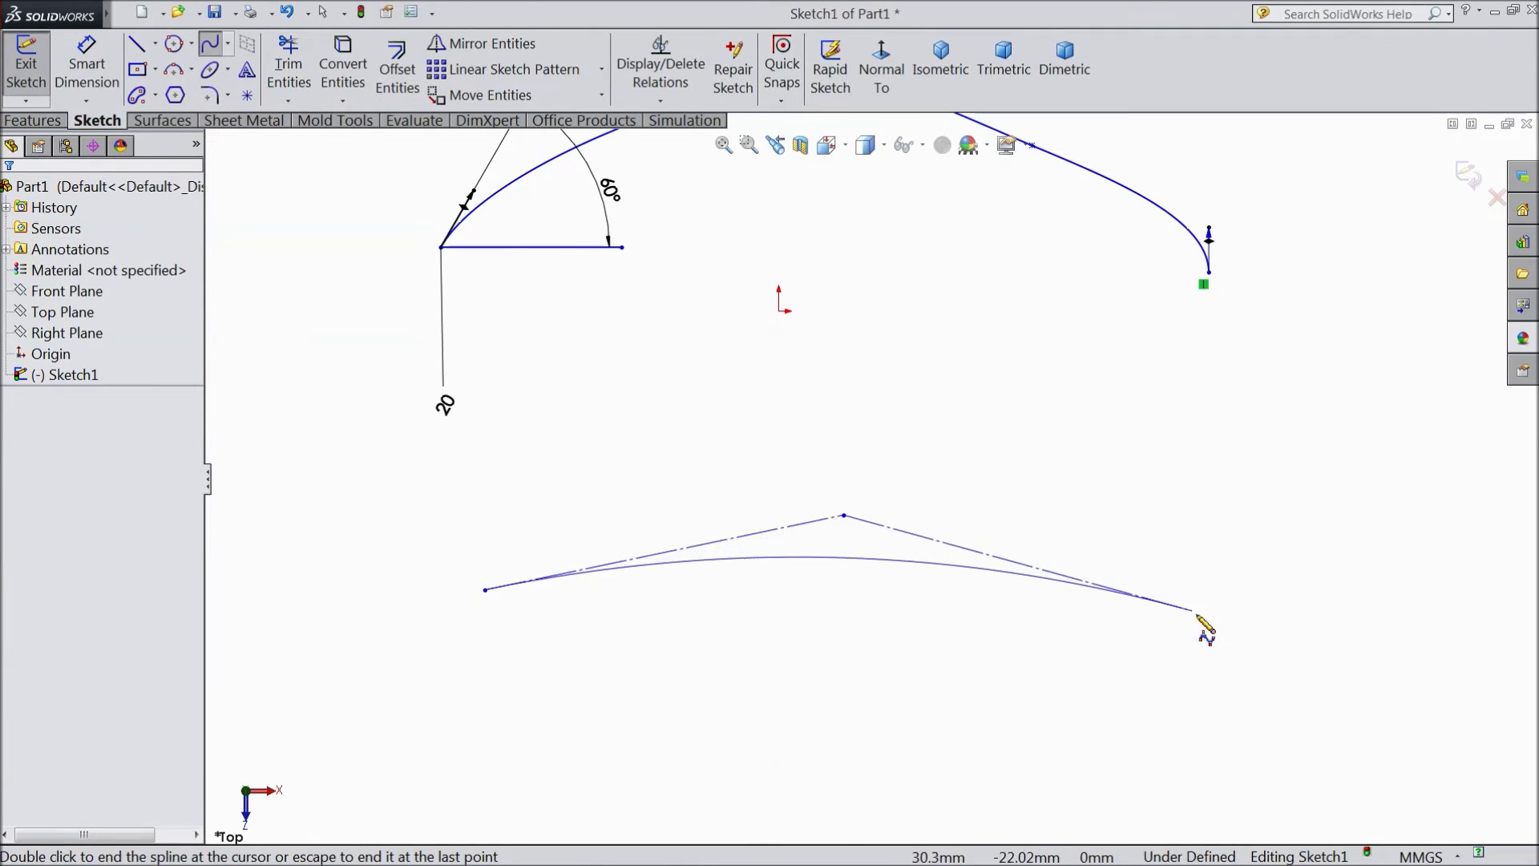
{"action": "right_click", "coordinate": [1394, 440]}
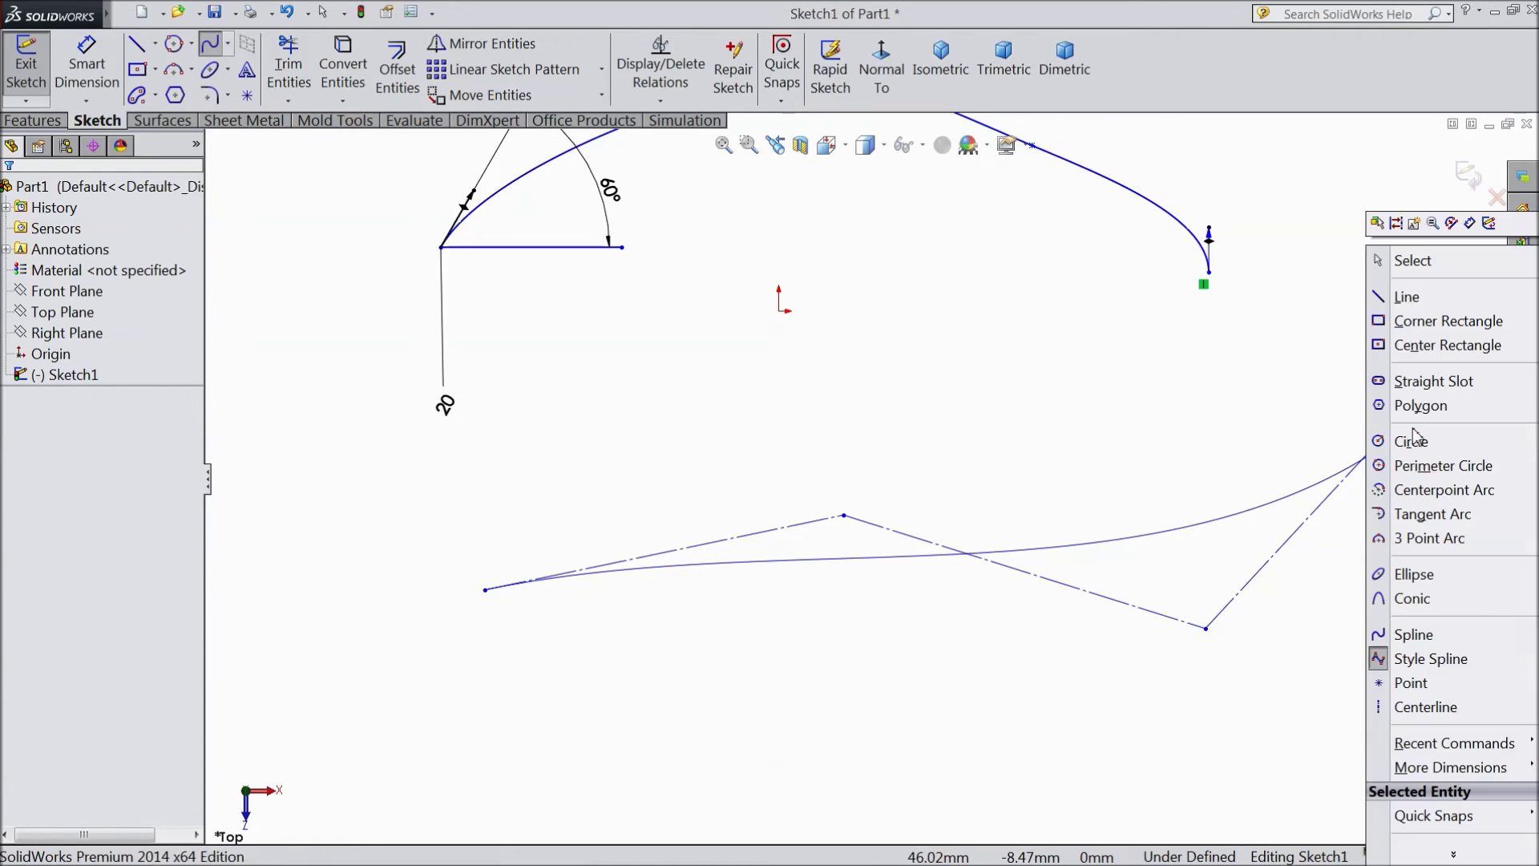
{"action": "left_click", "coordinate": [1421, 271]}
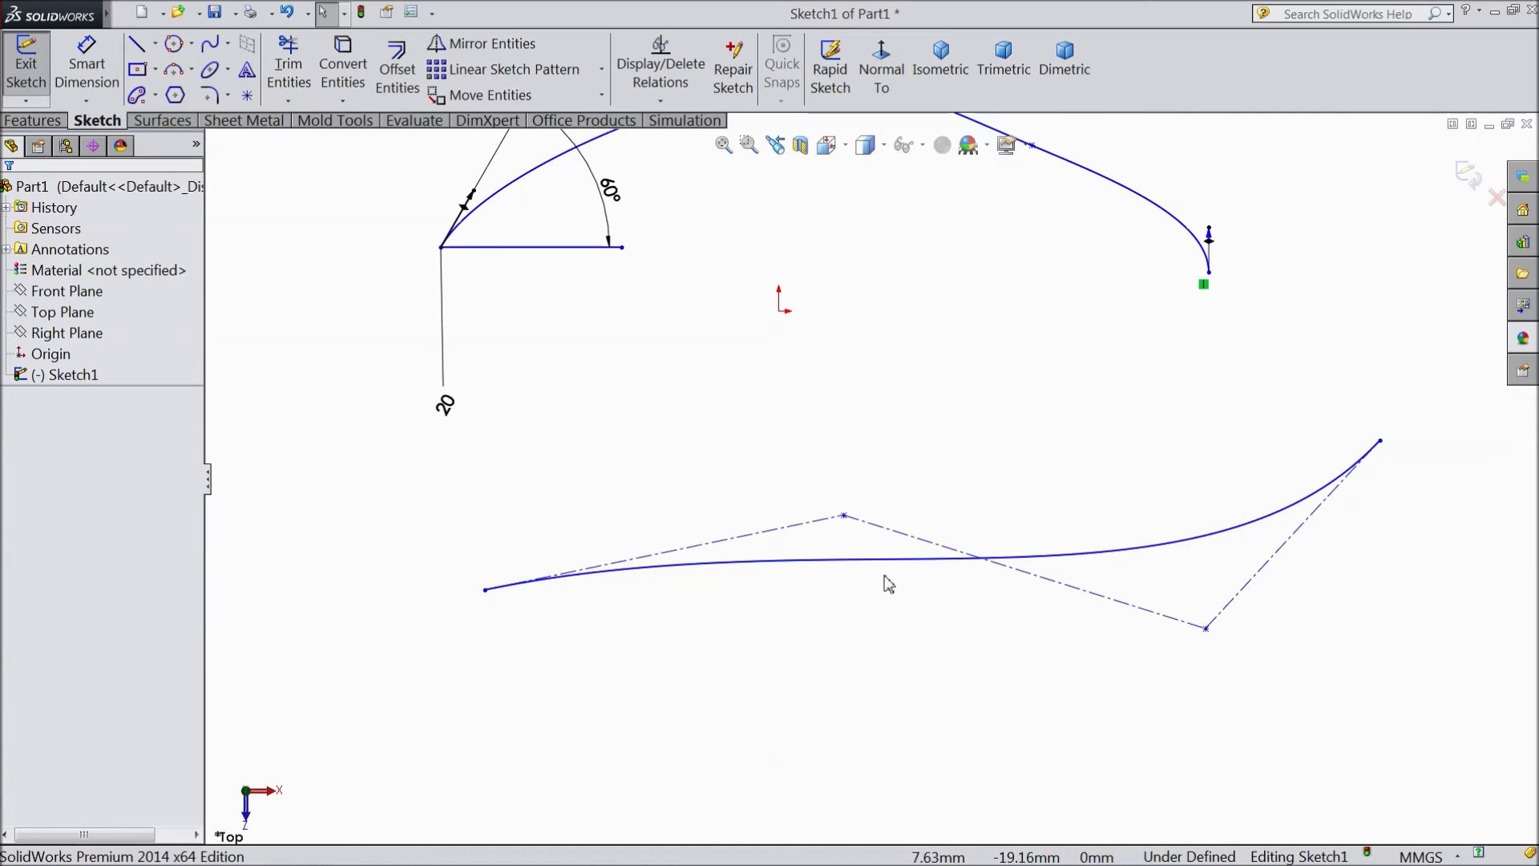
Raise the upper control vertex so the style spline bends more.
{"action": "left_click_drag", "start_coordinate": [843, 517], "coordinate": [790, 430]}
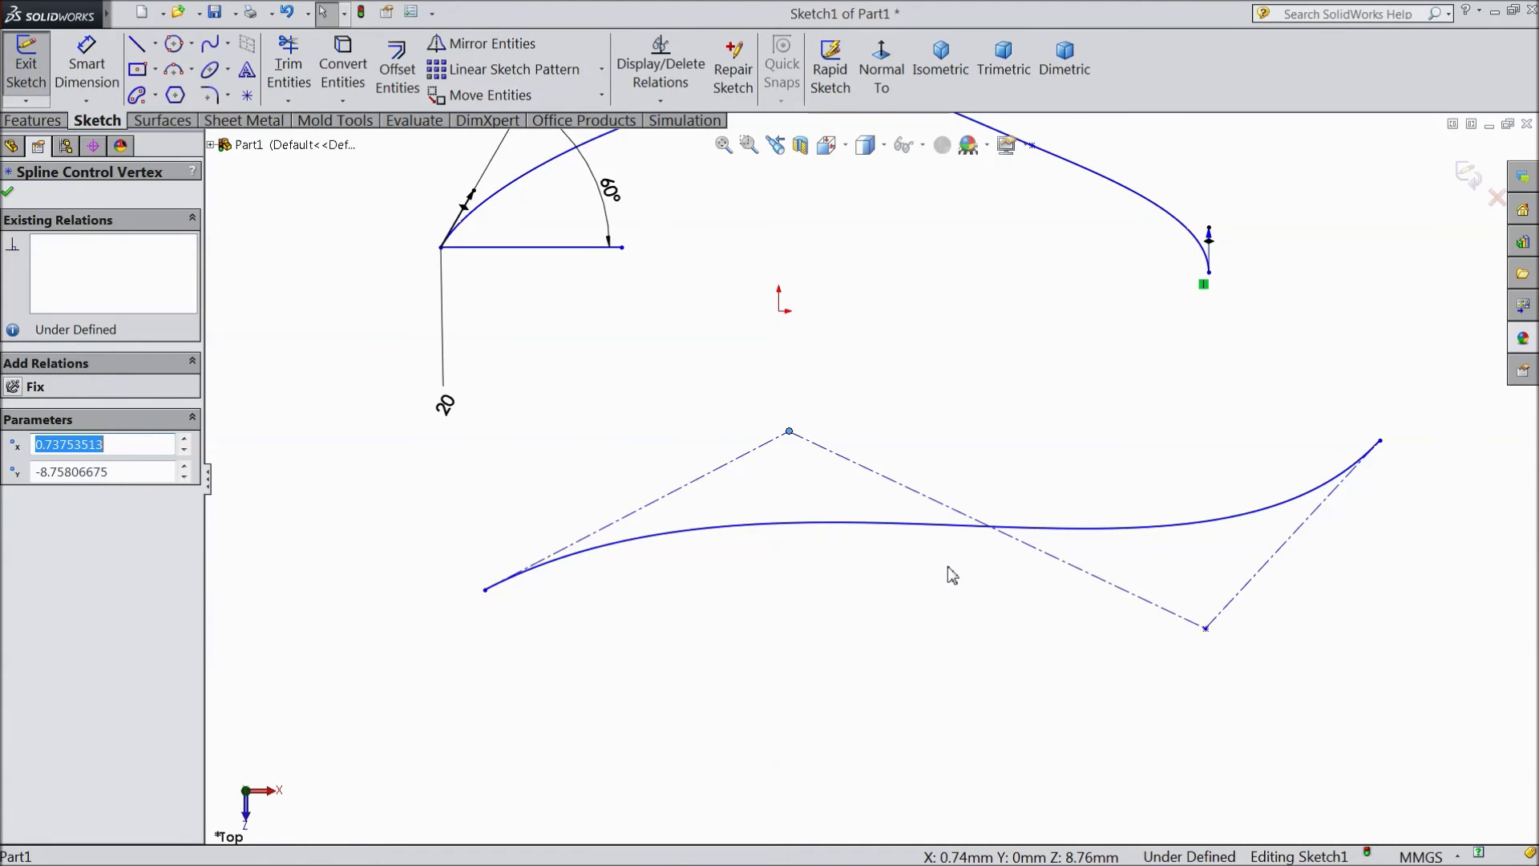
Dimension the left endpoint to upper control vertex at 15 mm horizontally.
{"action": "left_click", "coordinate": [85, 63]}
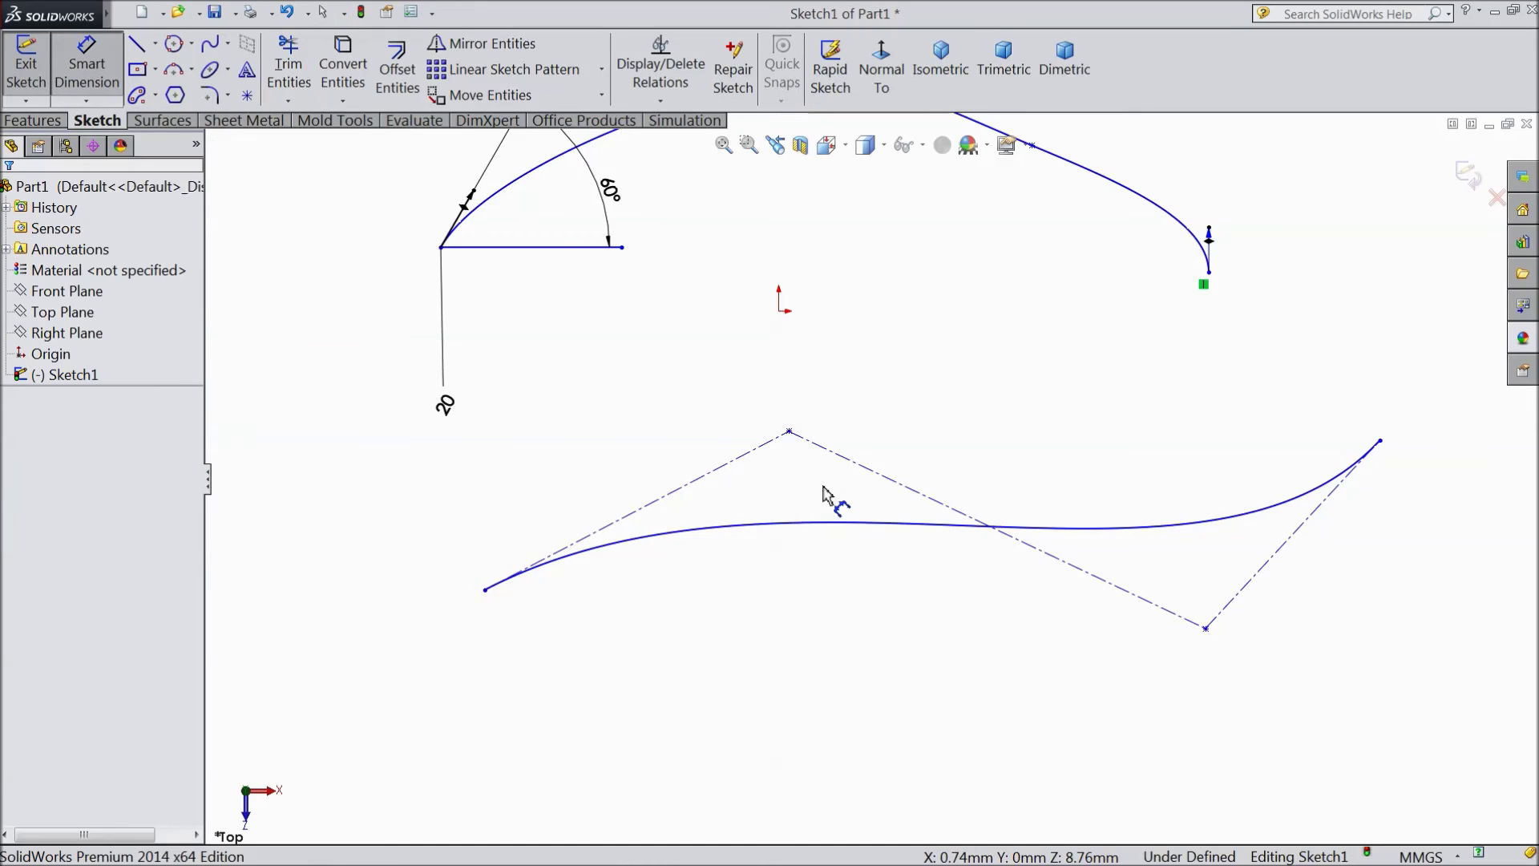
{"action": "left_click", "coordinate": [789, 433]}
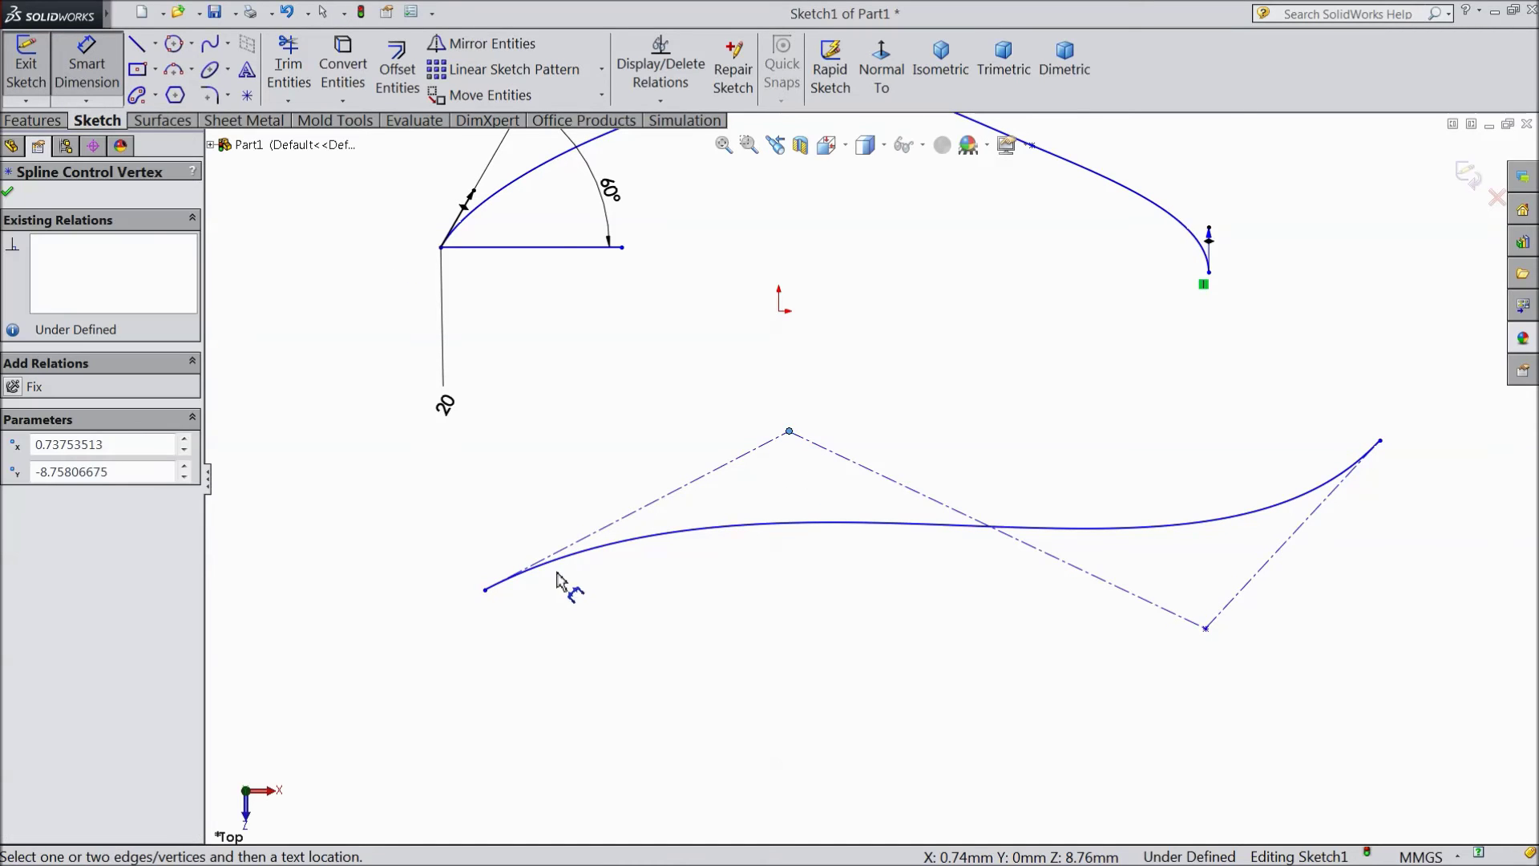
{"action": "left_click", "coordinate": [486, 592]}
{"action": "left_click", "coordinate": [660, 658]}
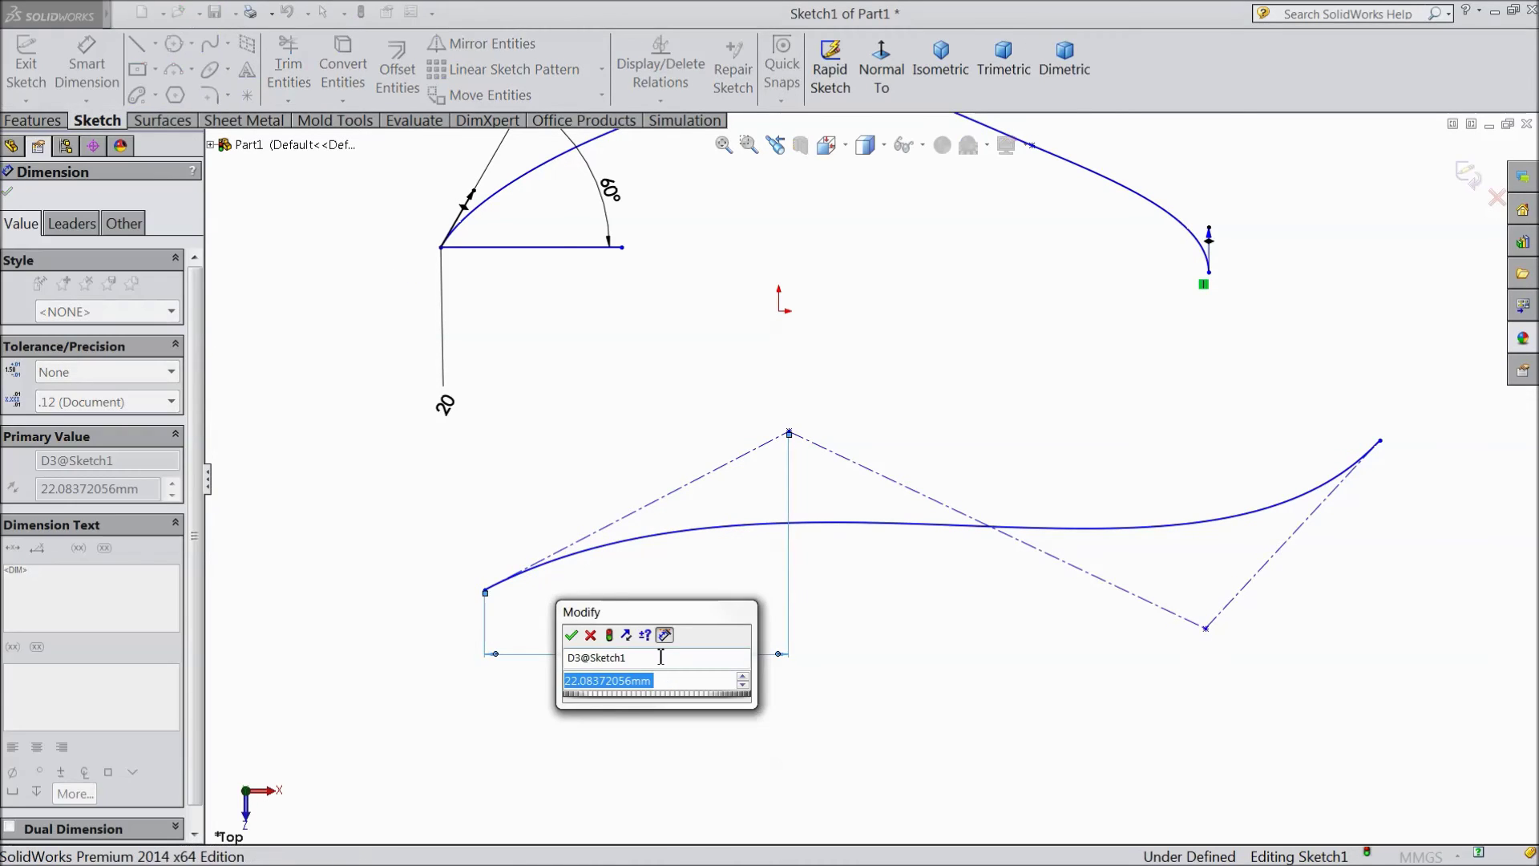
{"action": "type", "text": "15"}
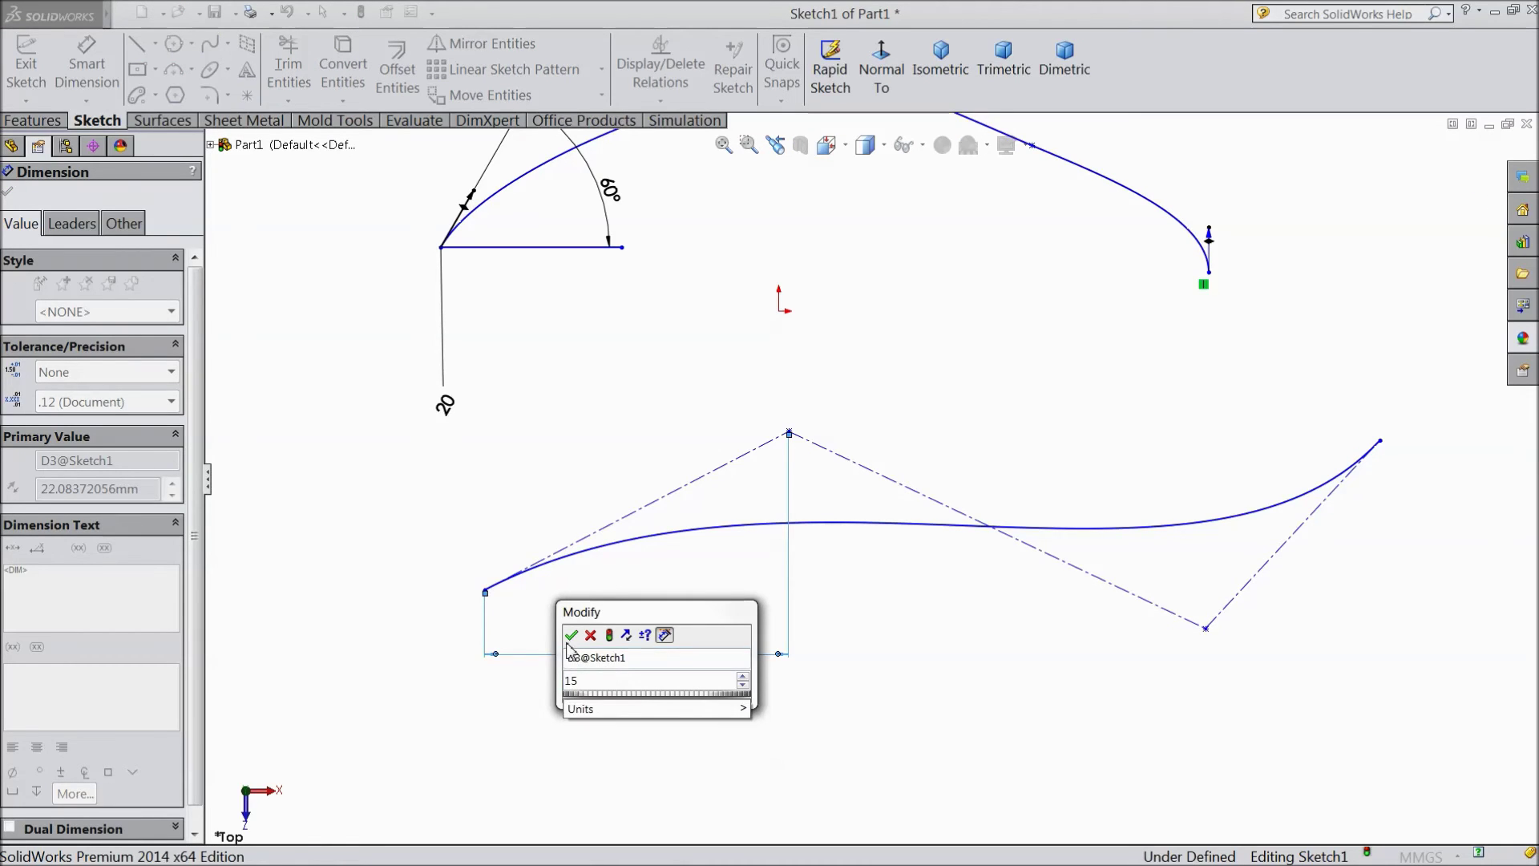
{"action": "left_click", "coordinate": [571, 634]}
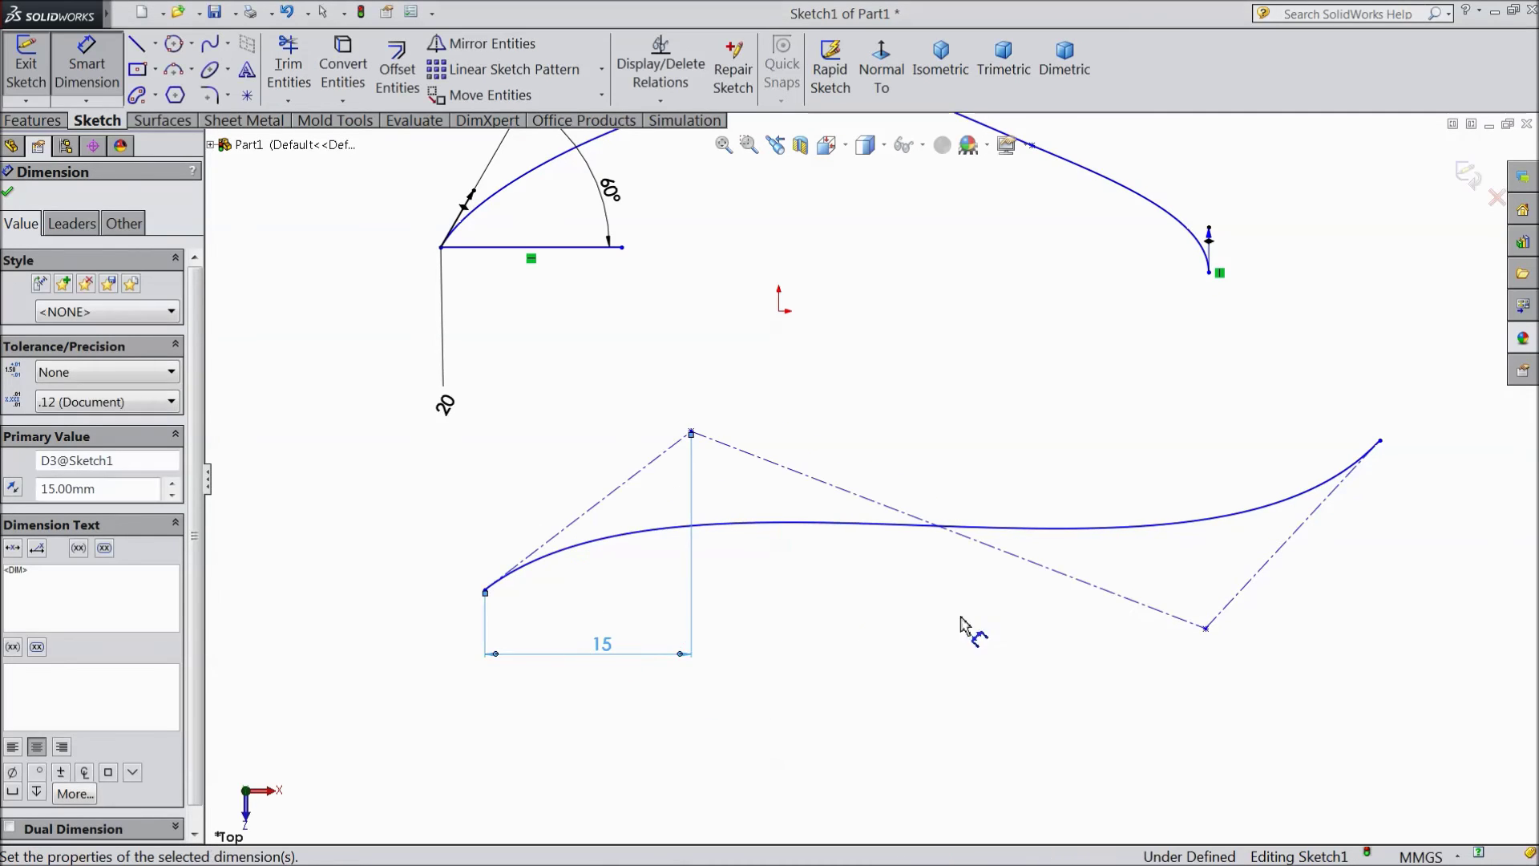
Dimension the right endpoint to lower control vertex at 20 mm vertically.
{"action": "left_click", "coordinate": [1381, 442]}
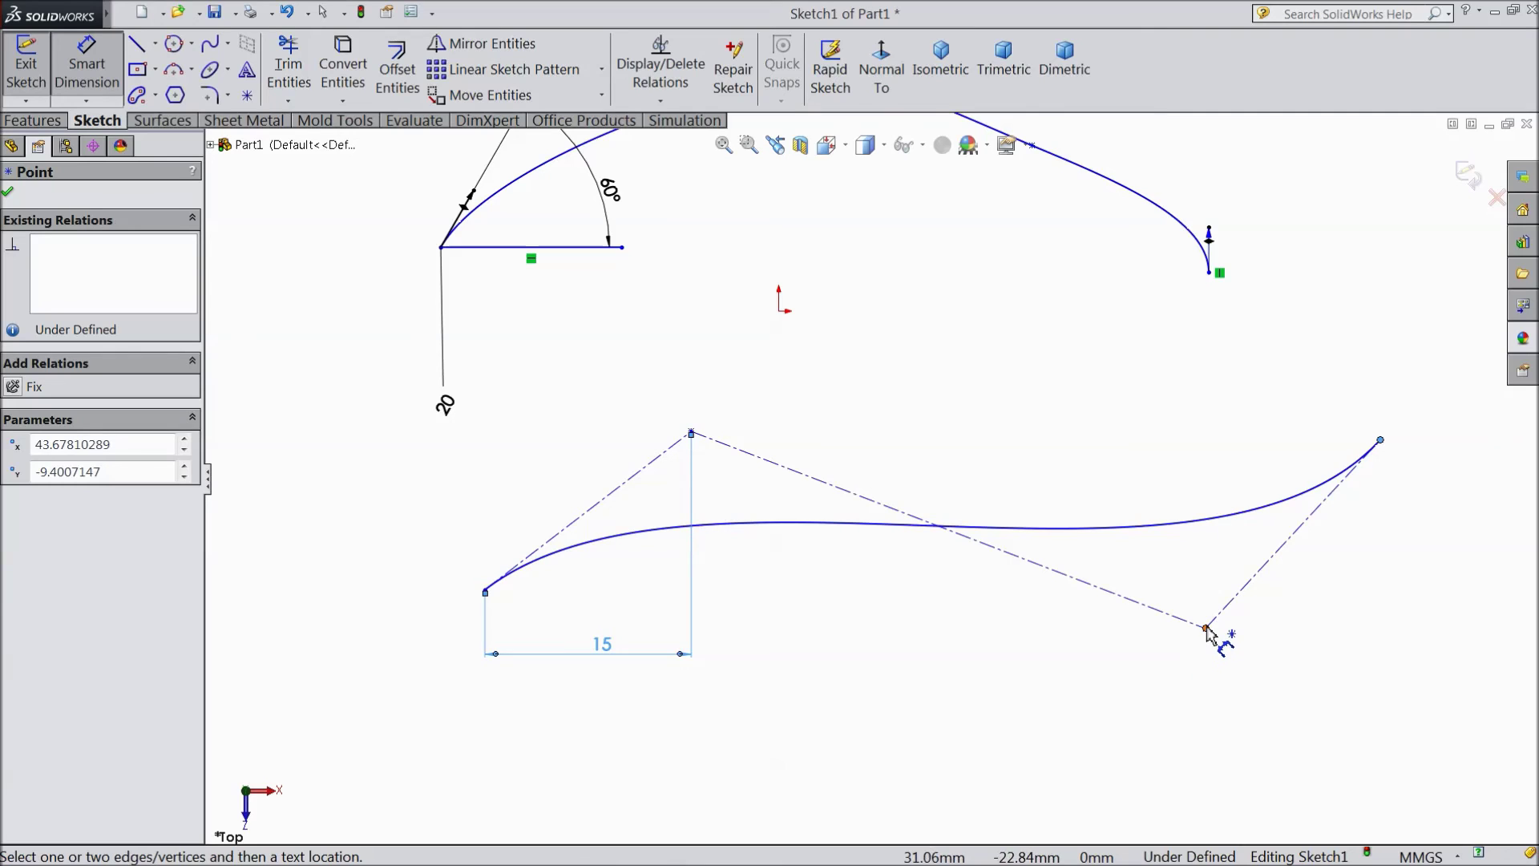
{"action": "left_click", "coordinate": [1206, 627]}
{"action": "left_click", "coordinate": [1443, 563]}
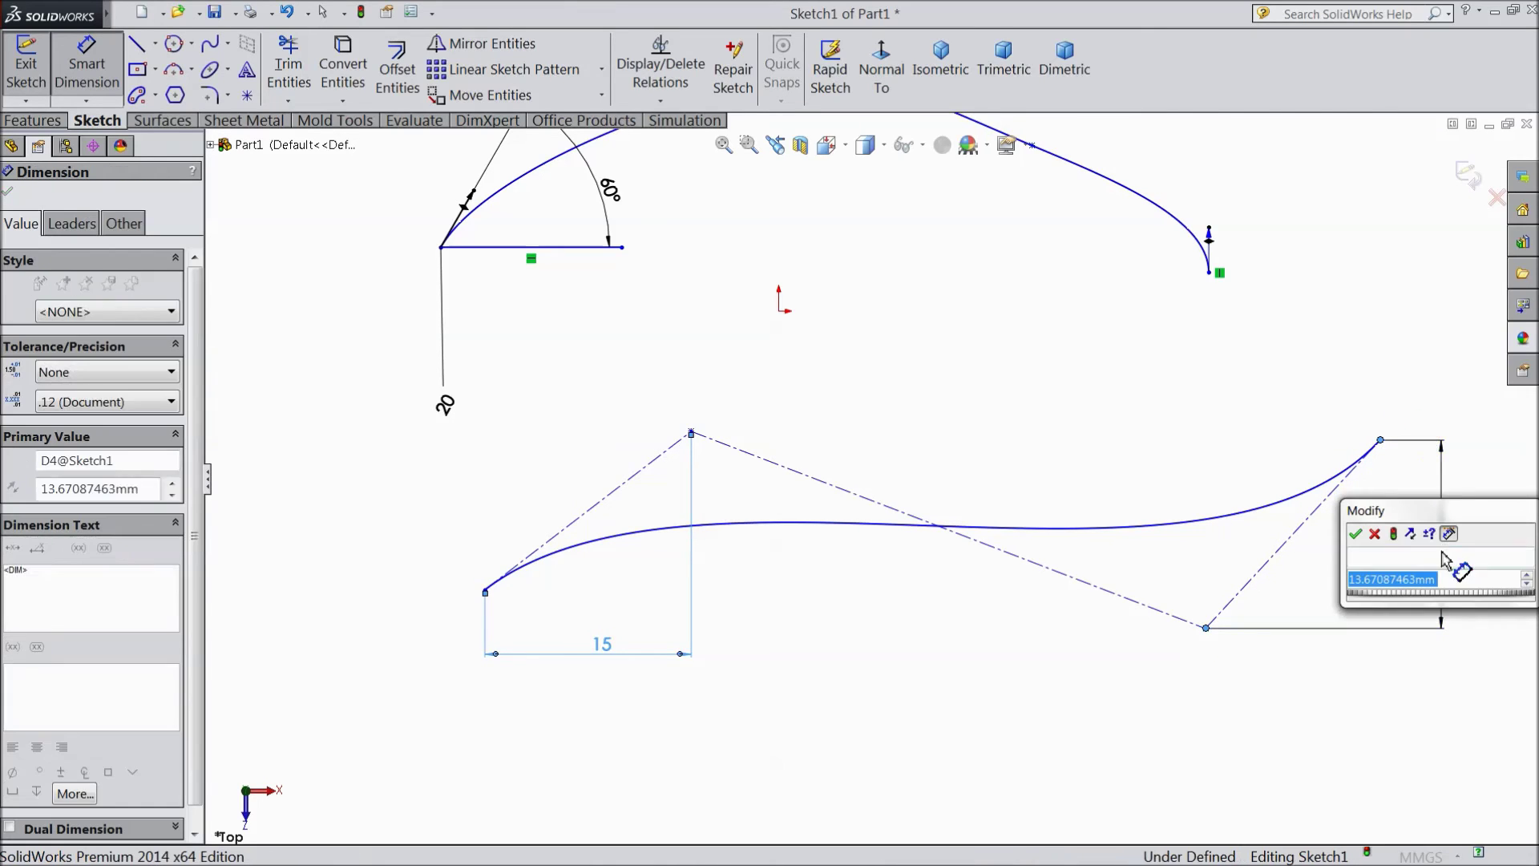
{"action": "type", "text": "20"}
{"action": "key", "text": "Return"}
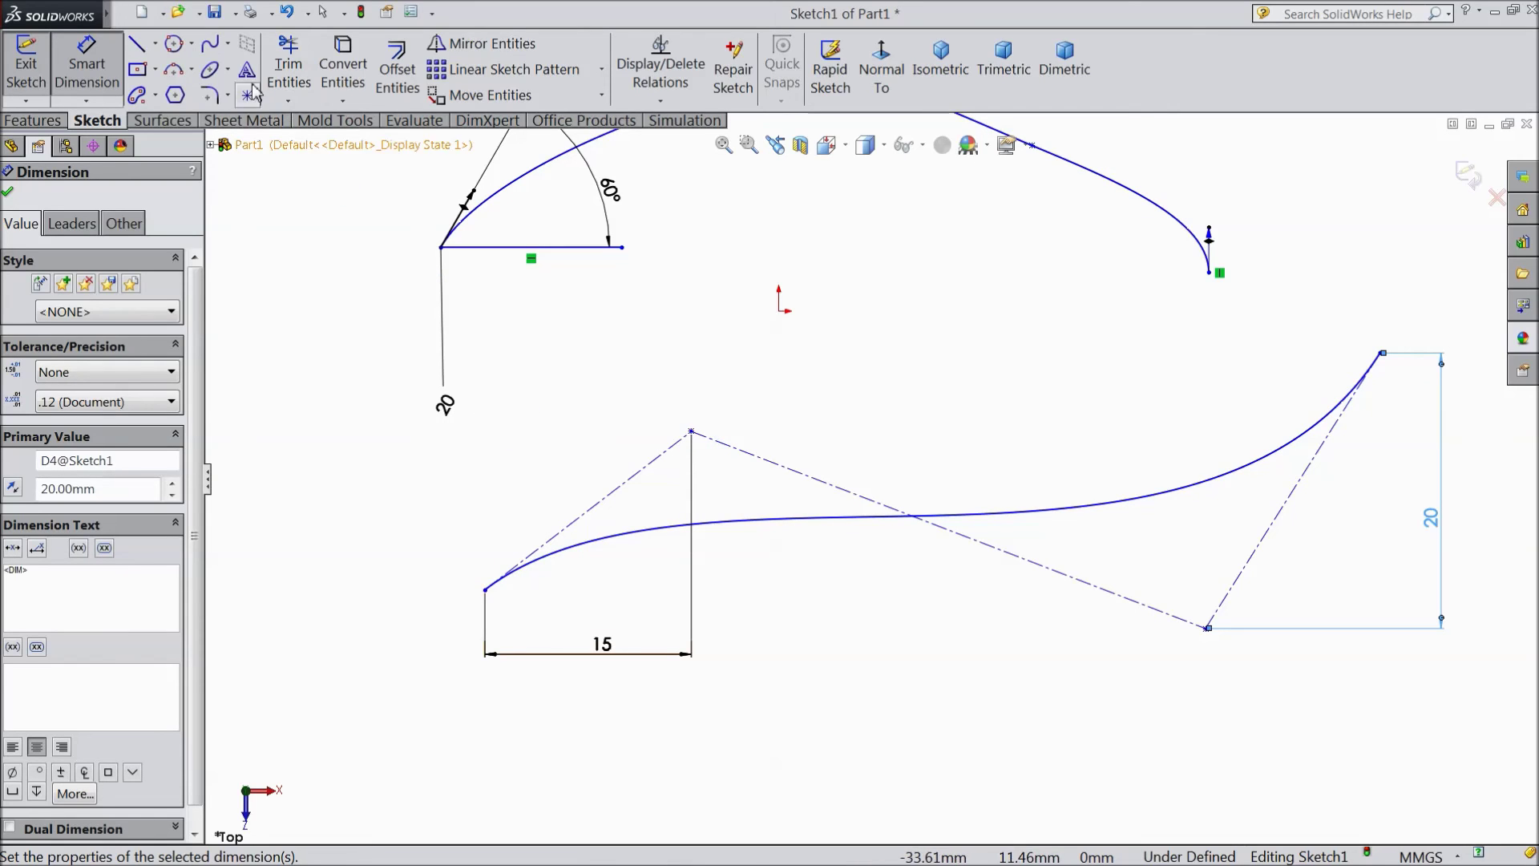
{"action": "key", "text": "l"}
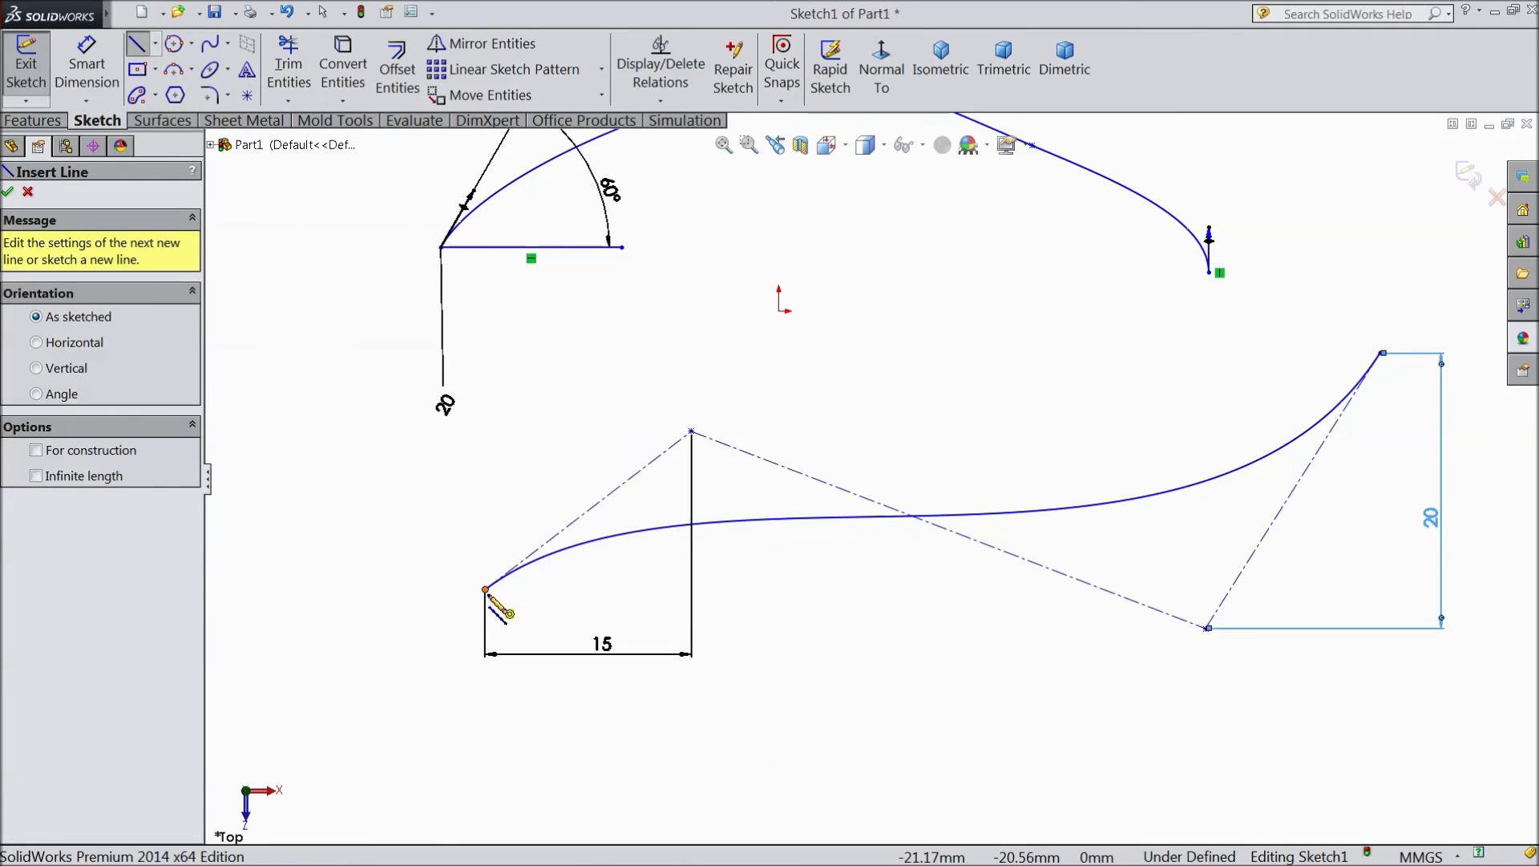
Draw a horizontal line rightward from the style spline's left endpoint.
{"action": "left_click", "coordinate": [484, 590]}
{"action": "left_click", "coordinate": [872, 589]}
{"action": "right_click", "coordinate": [878, 591]}
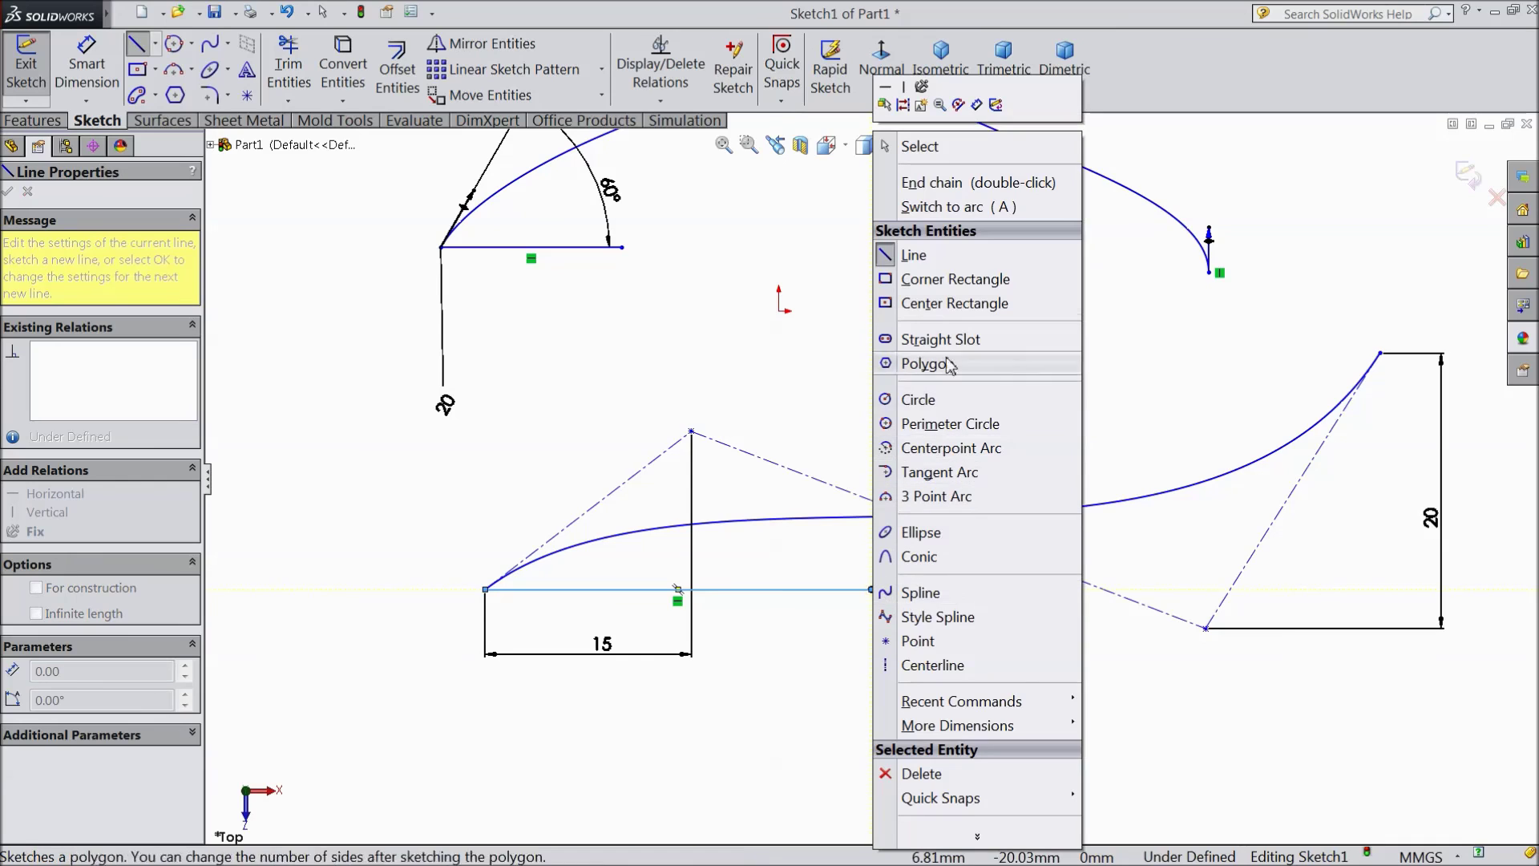
{"action": "left_click", "coordinate": [927, 254]}
Dimension the first control-polygon leg at 60° to the horizontal line.
{"action": "left_click", "coordinate": [87, 66]}
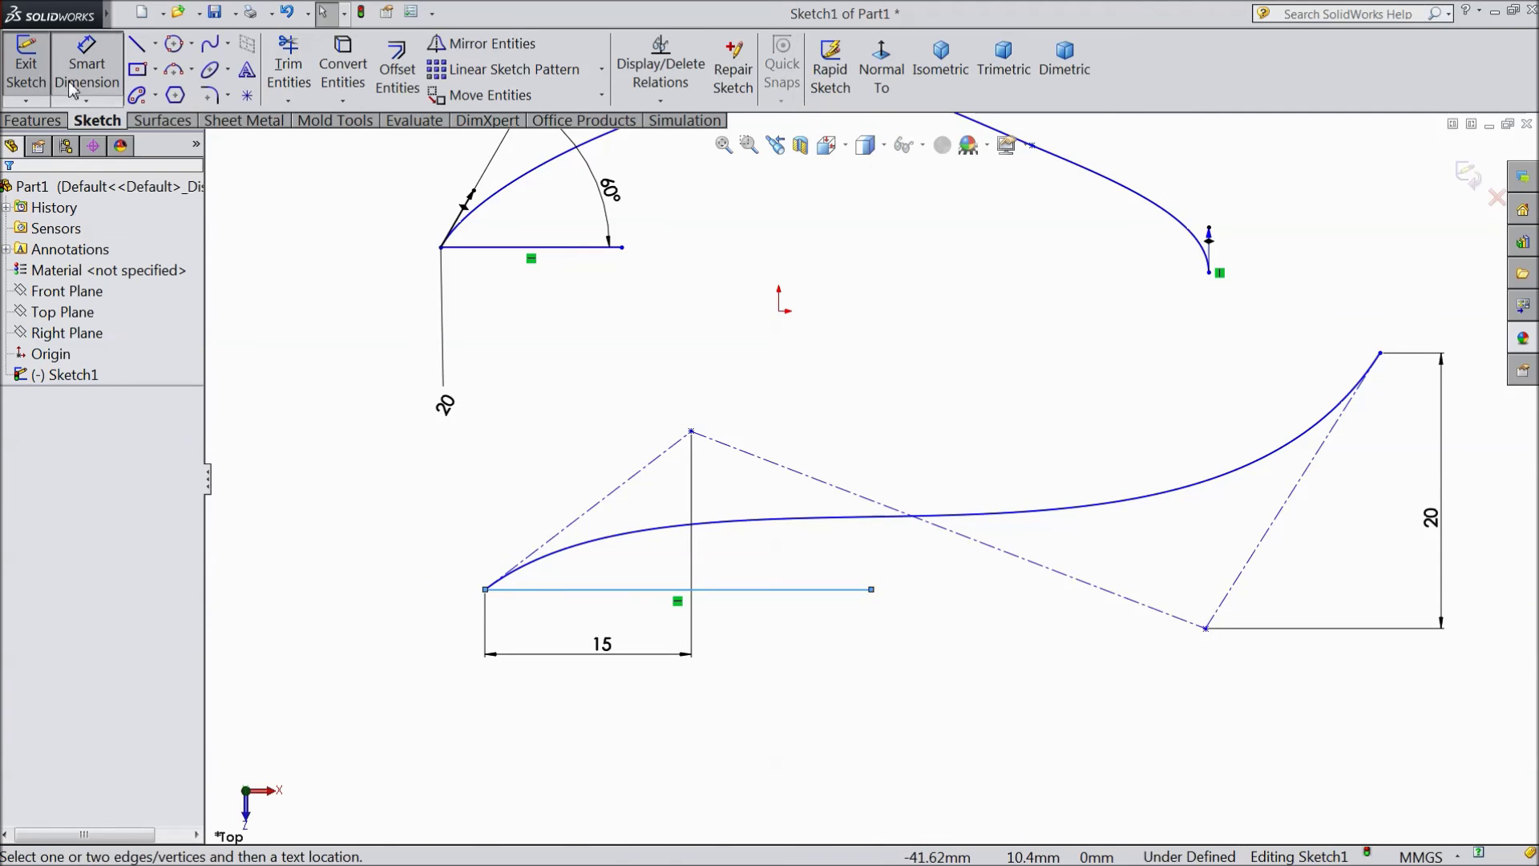
{"action": "left_click", "coordinate": [596, 507]}
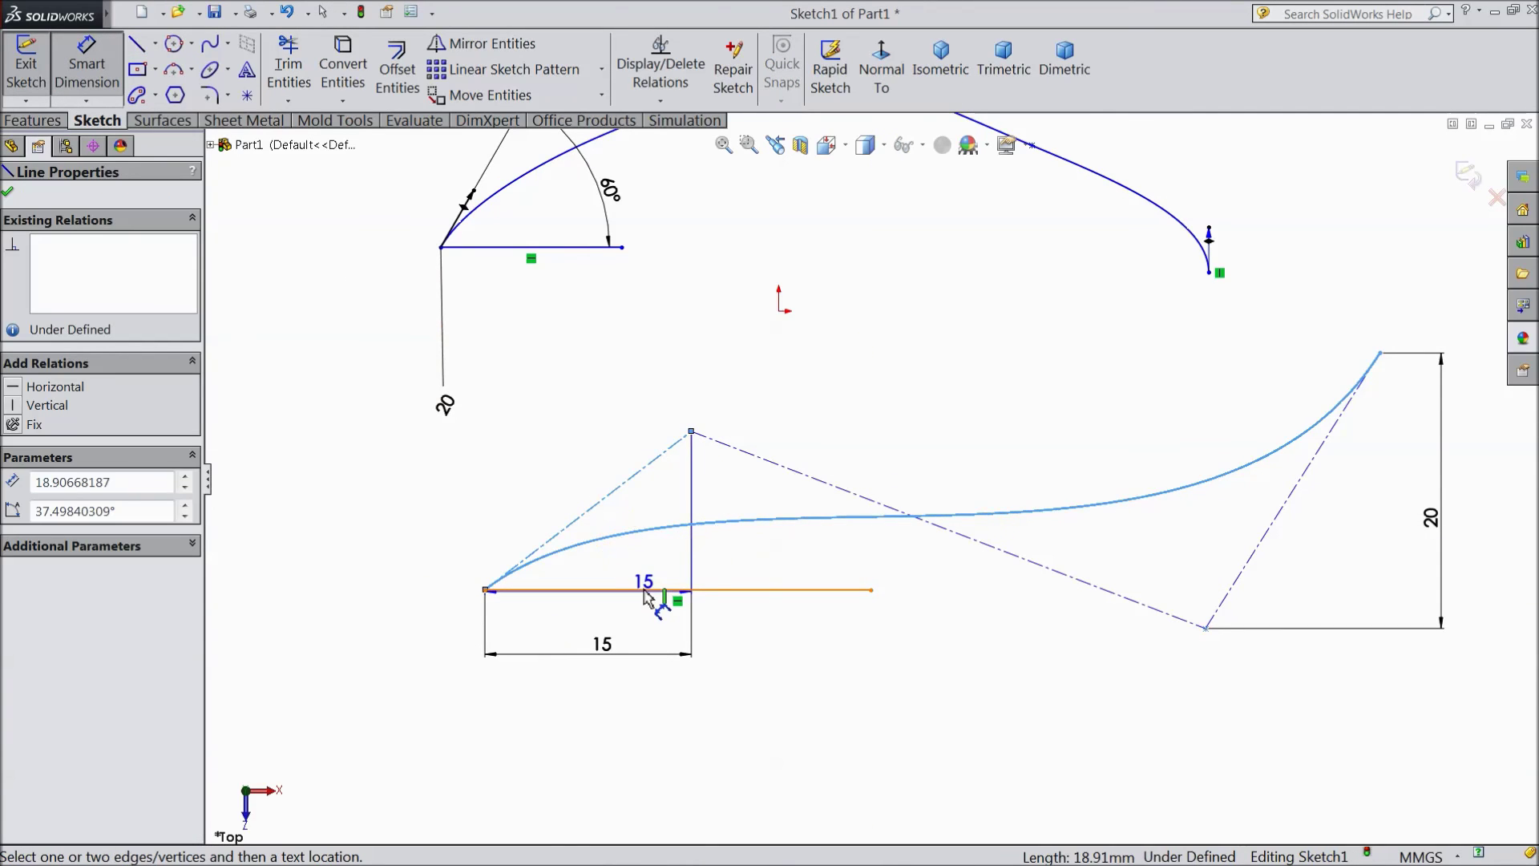
{"action": "left_click", "coordinate": [674, 590]}
{"action": "left_click", "coordinate": [892, 445]}
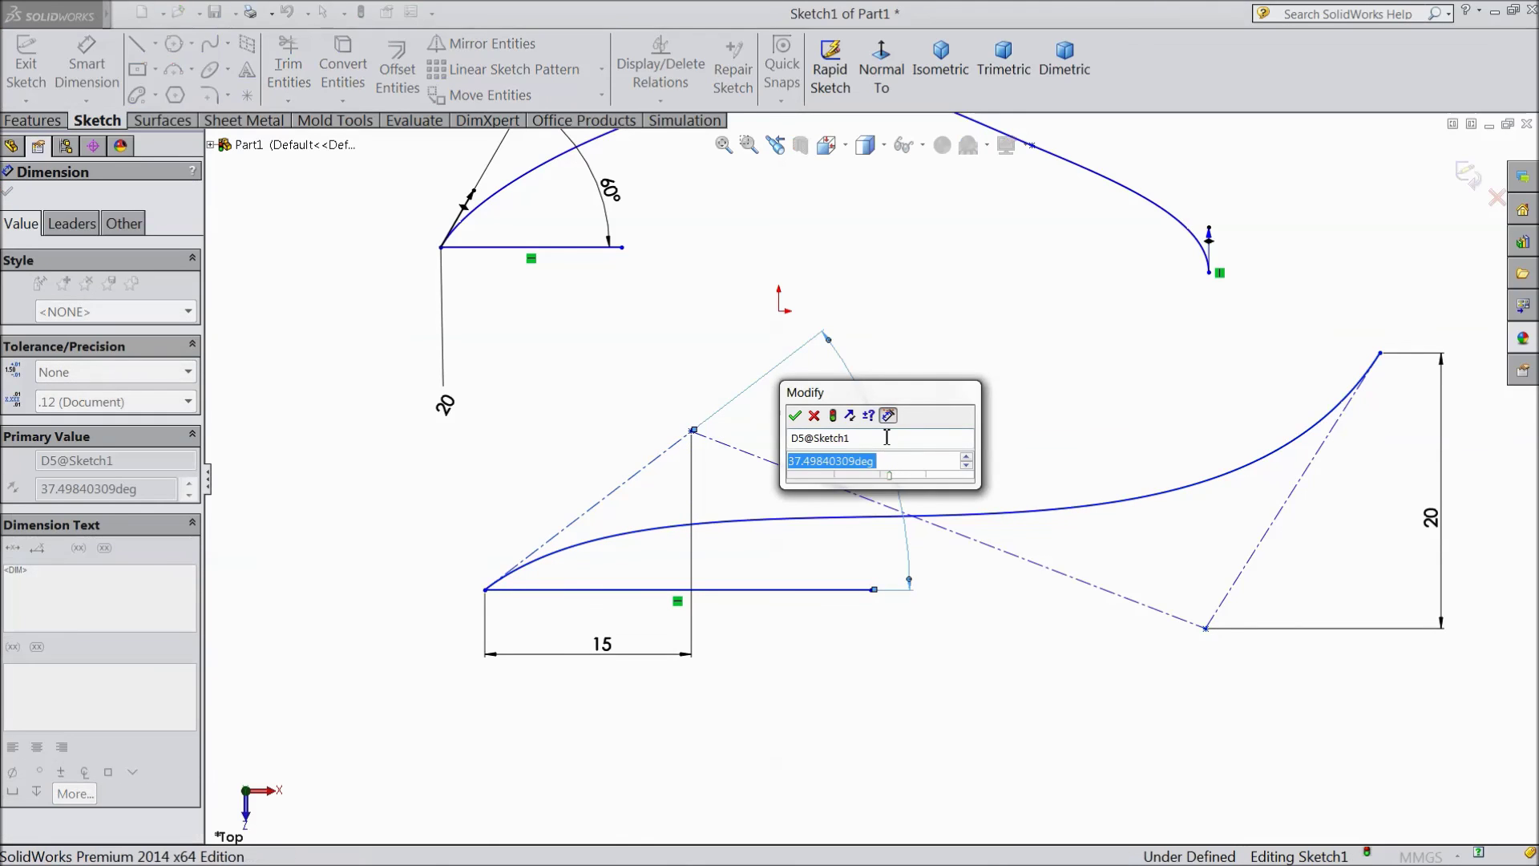
{"action": "type", "text": "60"}
{"action": "left_click", "coordinate": [795, 416]}
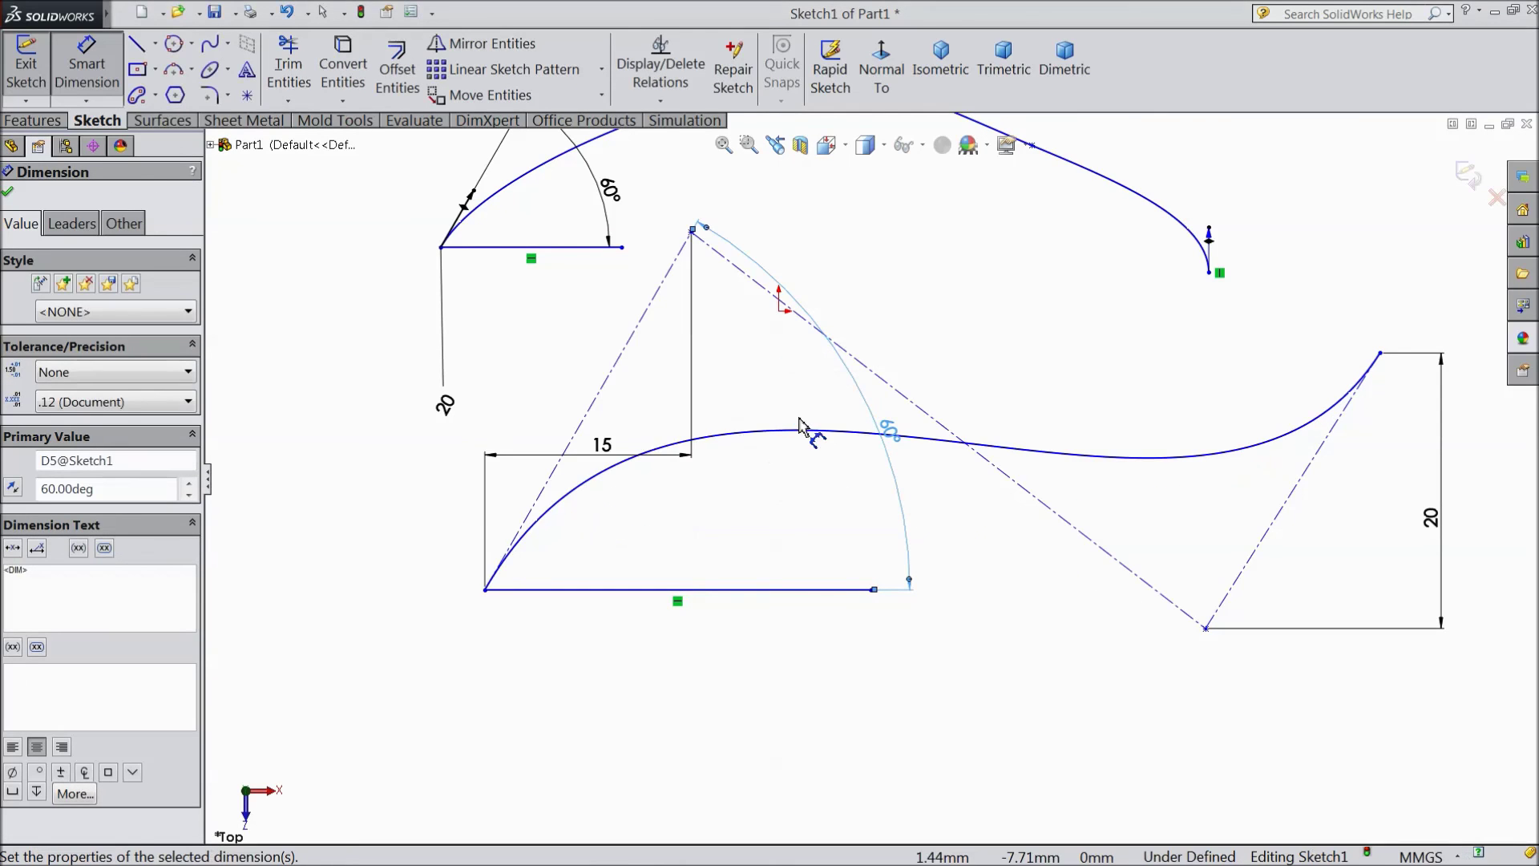
{"action": "key", "text": "z"}
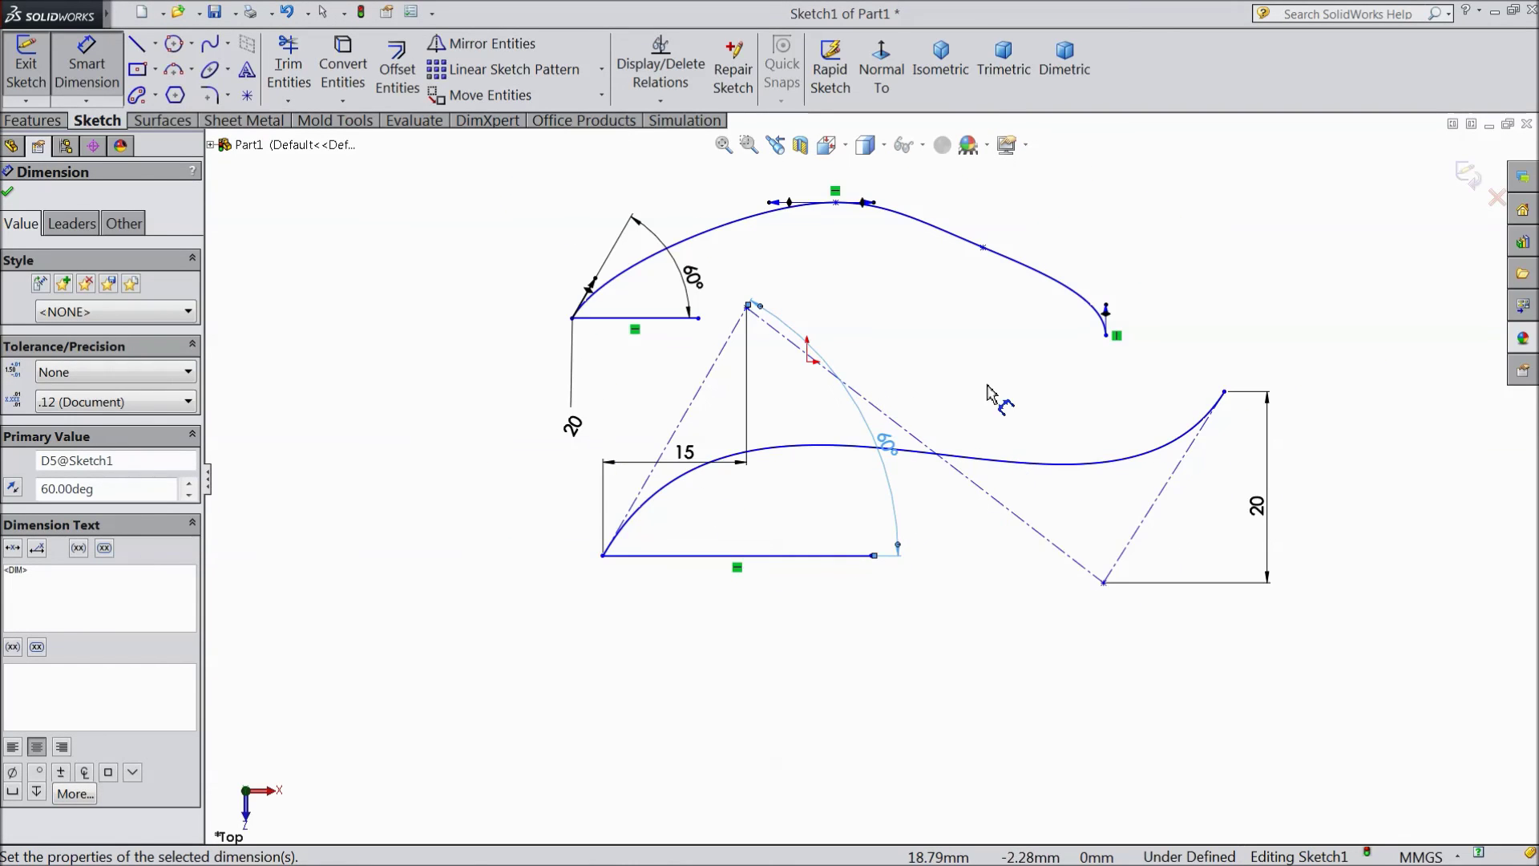
{"action": "scroll", "coordinate": [985, 397], "scroll_direction": "down", "scroll_amount": 2}
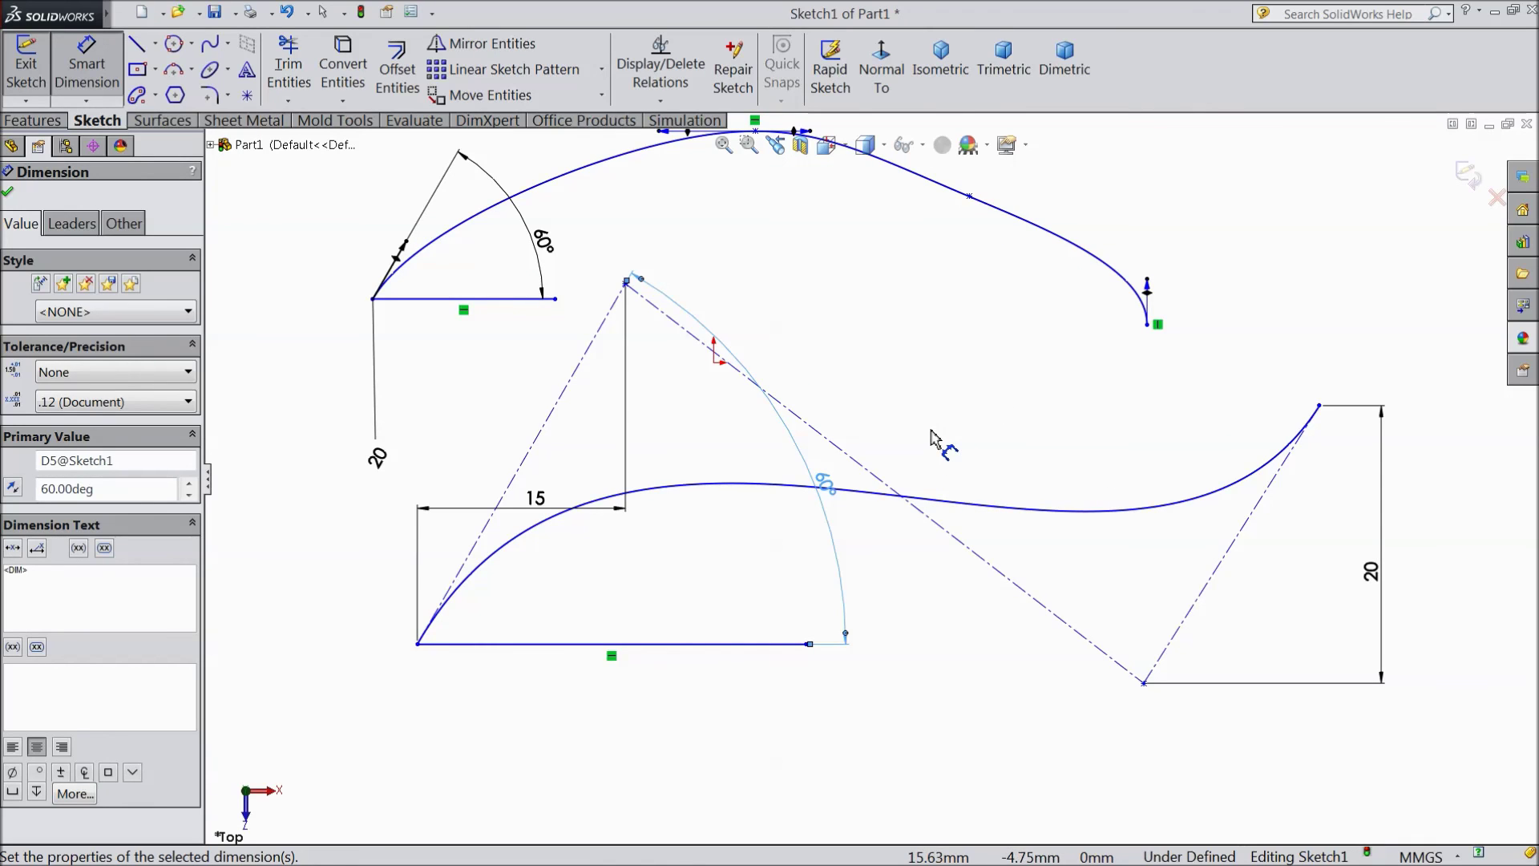
{"action": "left_click", "coordinate": [631, 303]}
{"action": "scroll", "coordinate": [1002, 557], "scroll_direction": "up", "scroll_amount": 1}
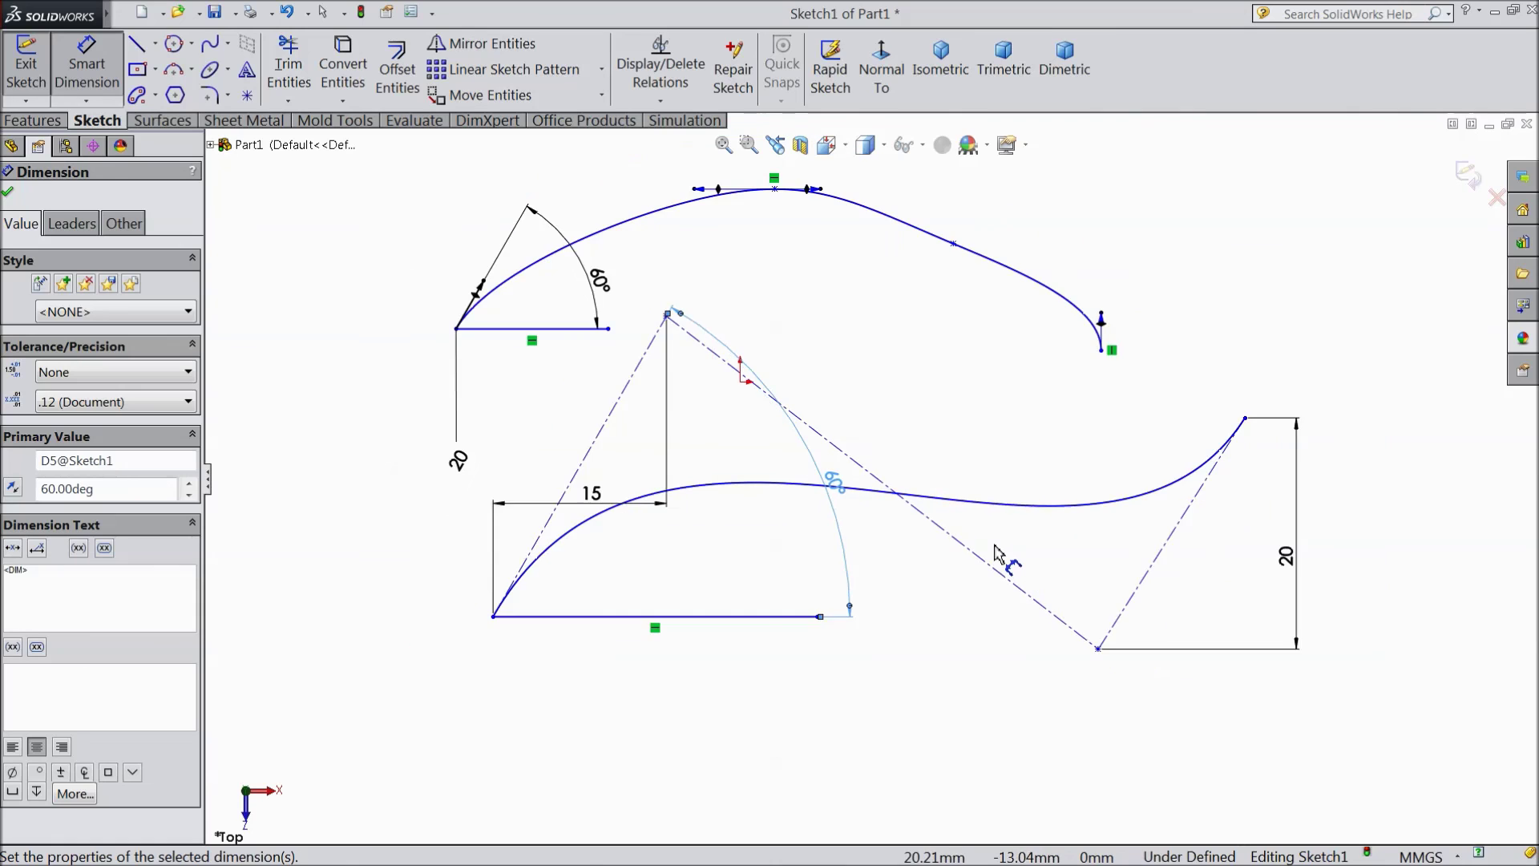
{"action": "scroll", "coordinate": [922, 491], "scroll_direction": "up", "scroll_amount": 1}
{"action": "scroll", "coordinate": [902, 454], "scroll_direction": "down", "scroll_amount": 1}
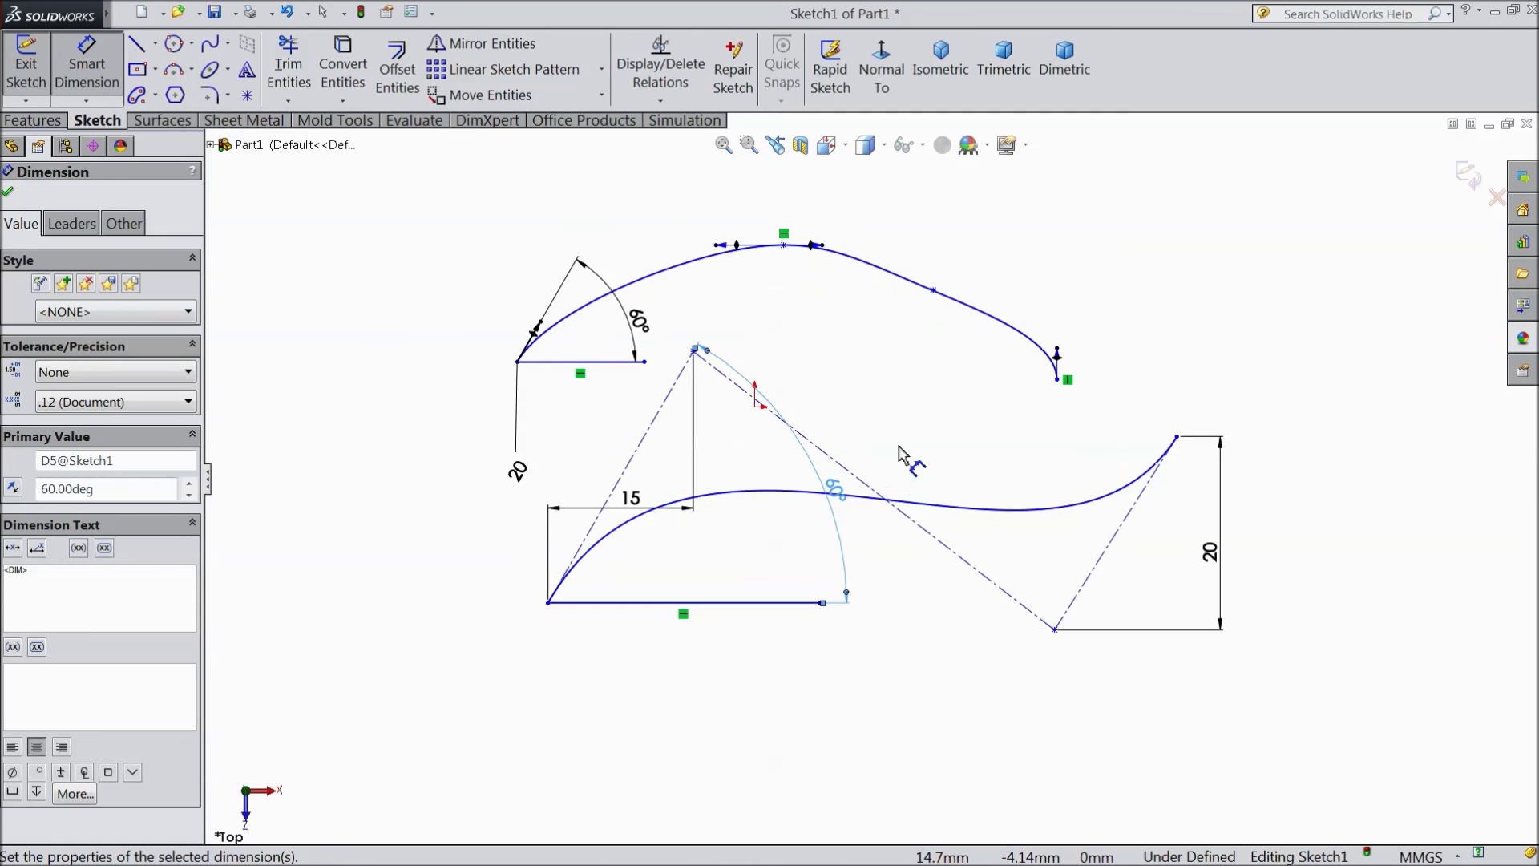